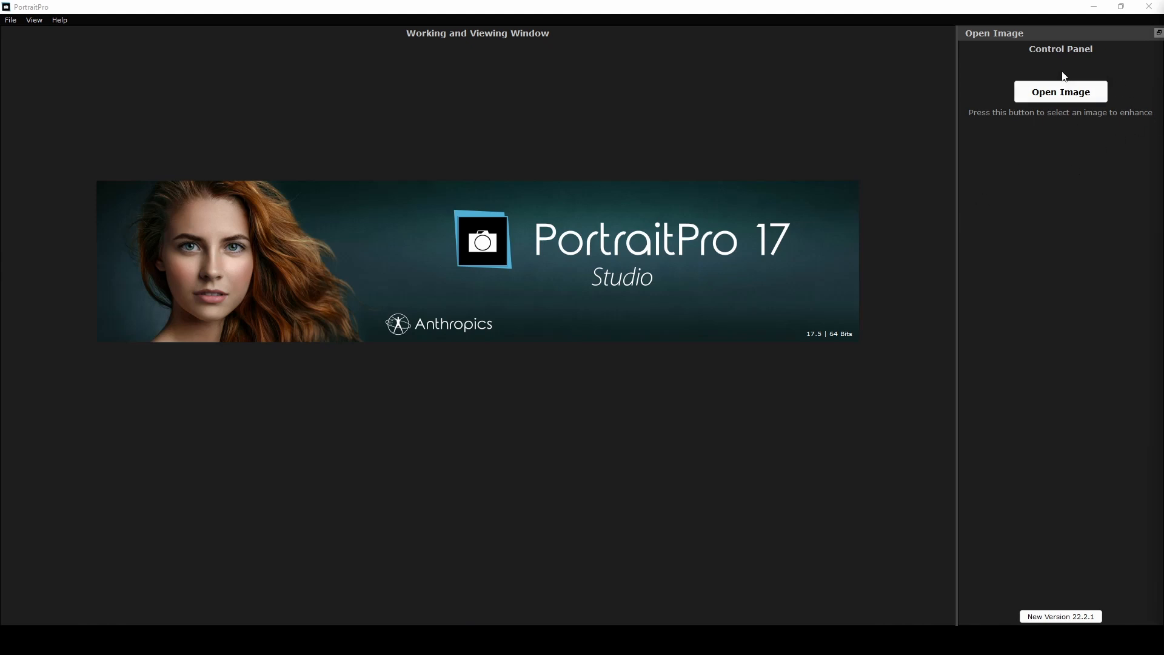
Open the portrait photo of the dark-haired woman and set the face type to Female.
left_click(1049, 97)
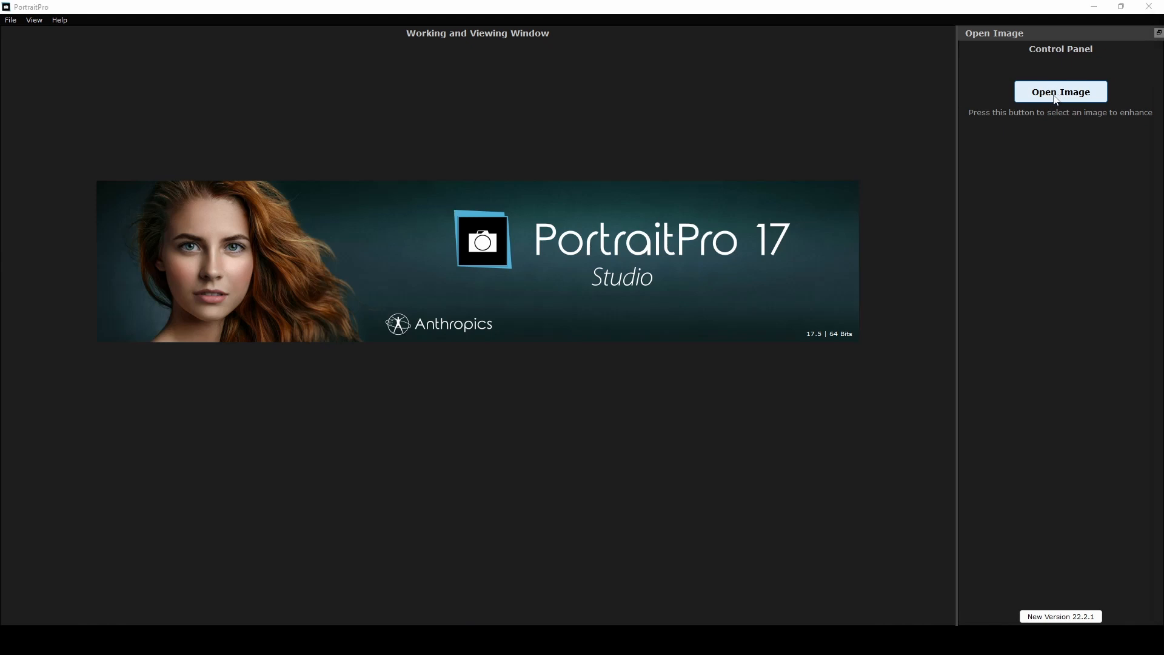
left_click(415, 222)
left_click(479, 322)
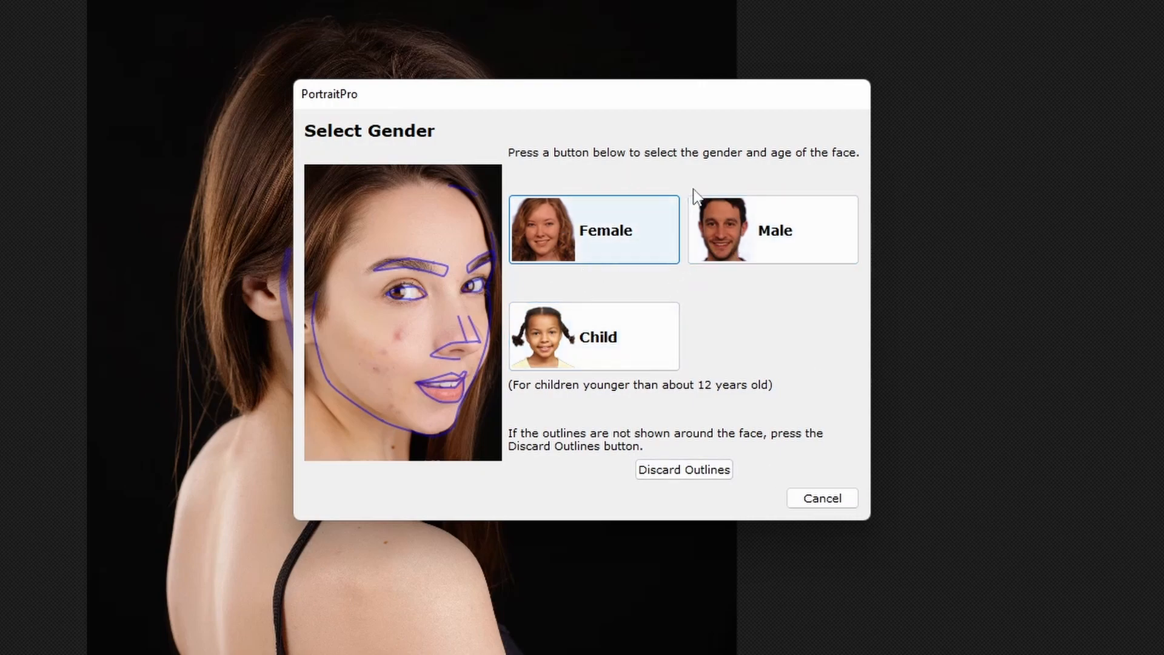
left_click(617, 241)
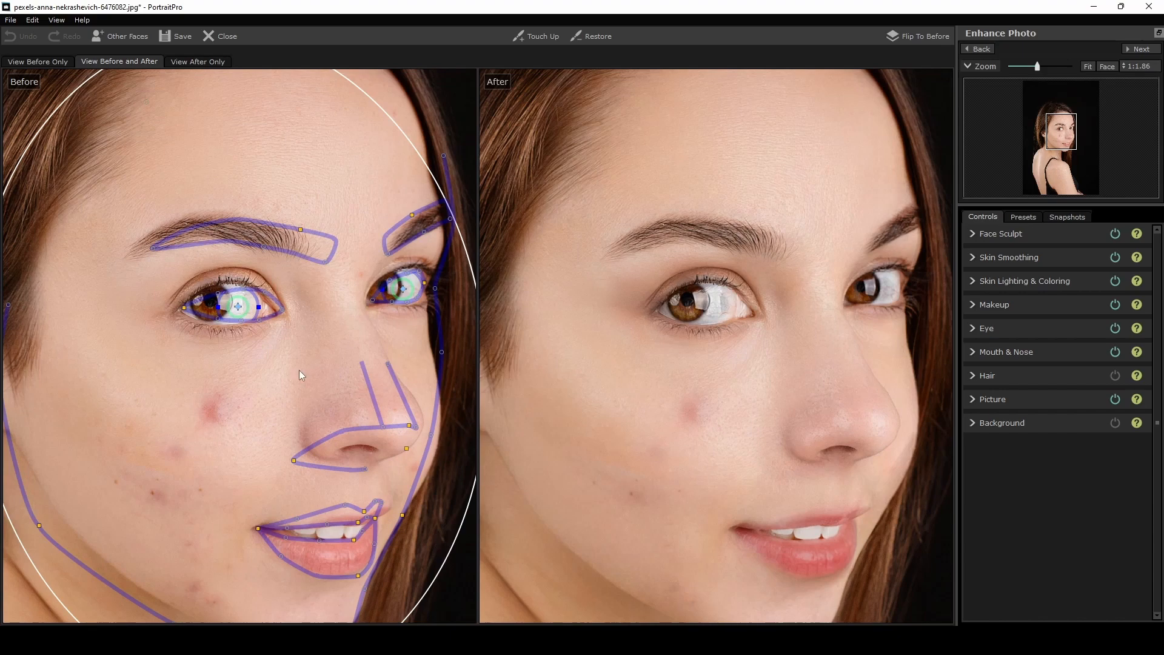
Fit the near eye's outline to its corners and eyelids, and centre the iris circle on the brown iris.
scroll(273, 347, "up", 4)
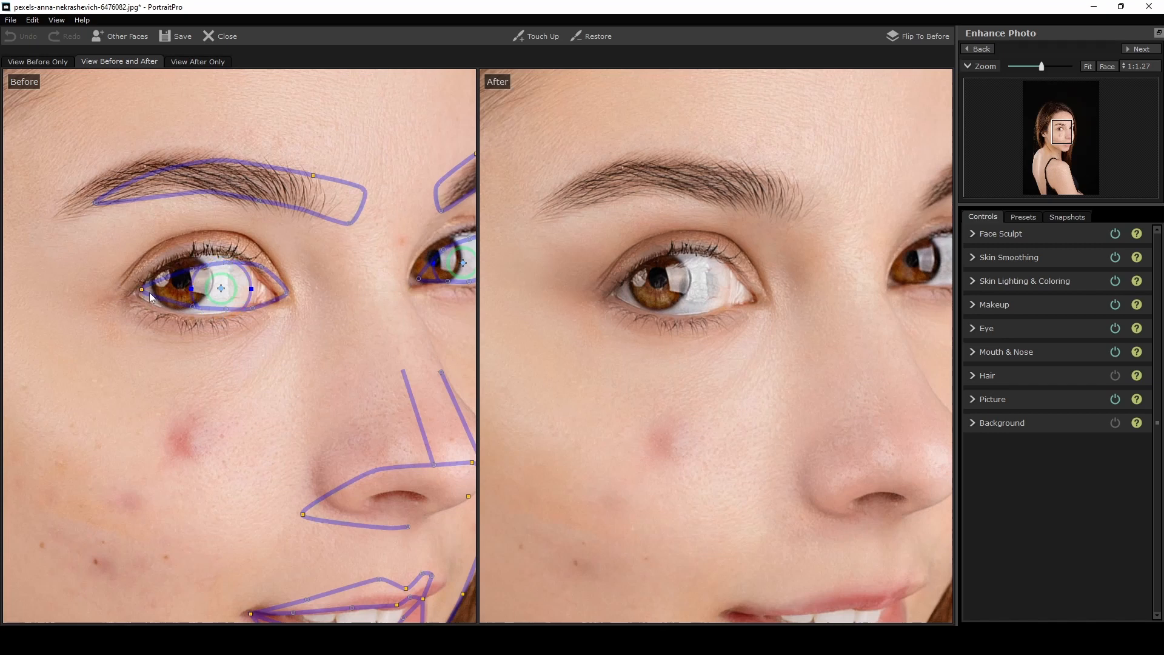
left_click_drag(139, 290, 136, 293)
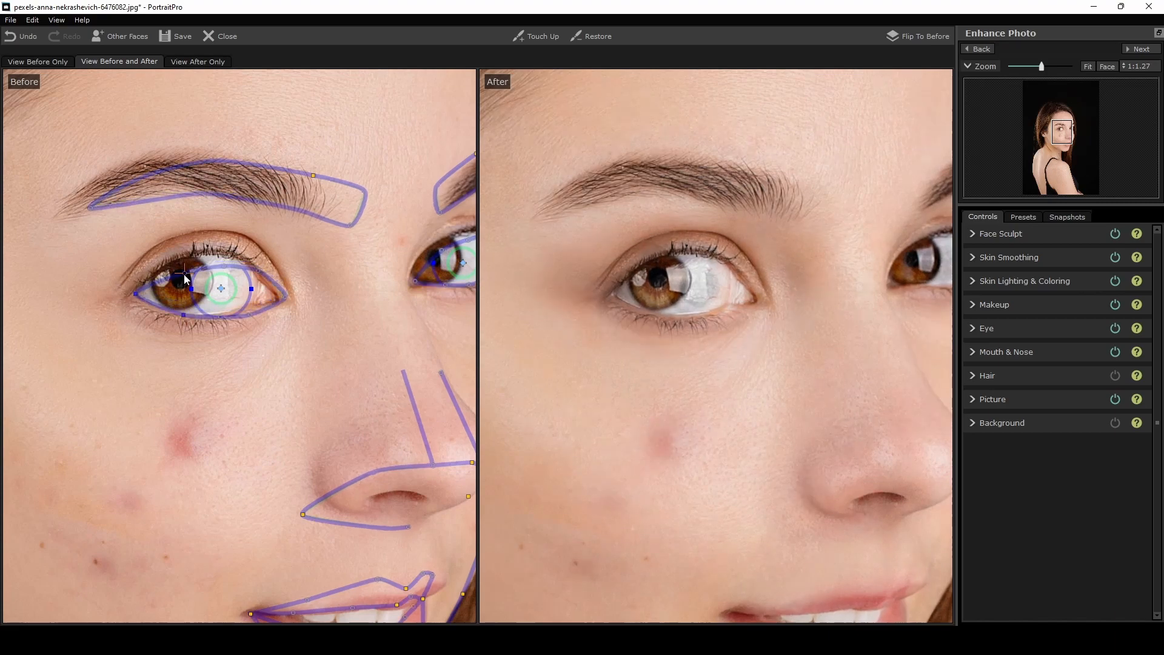
scroll(256, 276, "up", 3)
left_click_drag(248, 328, 247, 335)
left_click_drag(306, 308, 299, 316)
left_click_drag(209, 323, 138, 308)
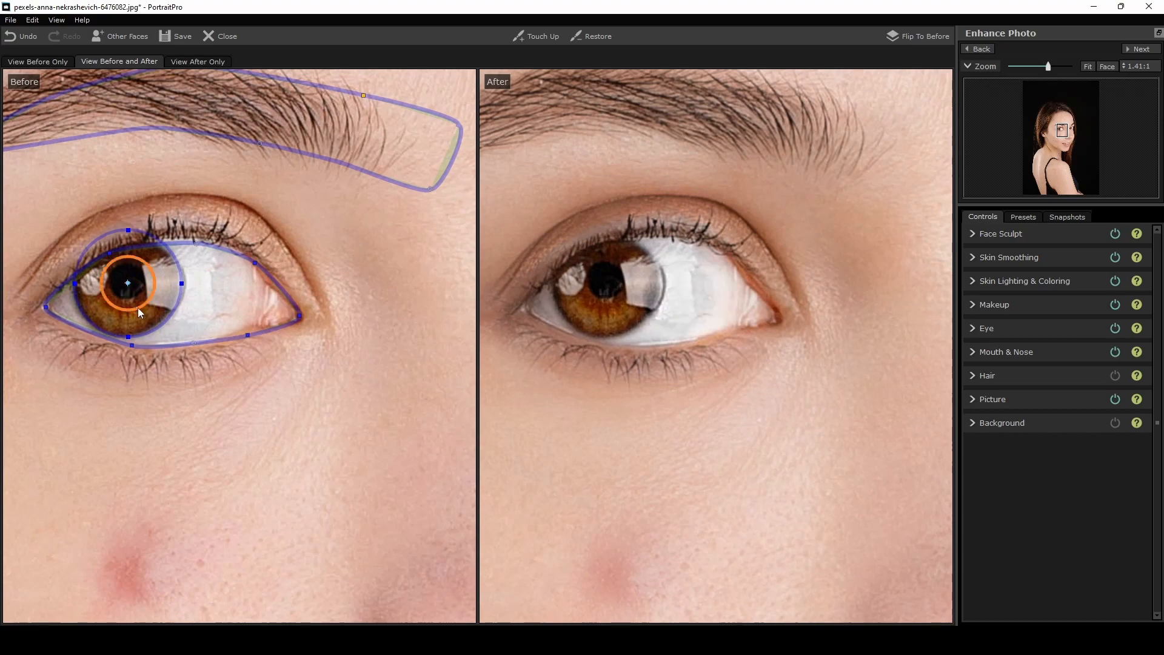
Adjust the near eyebrow's outline to follow the brow, including its outer end.
scroll(358, 297, "up", 3)
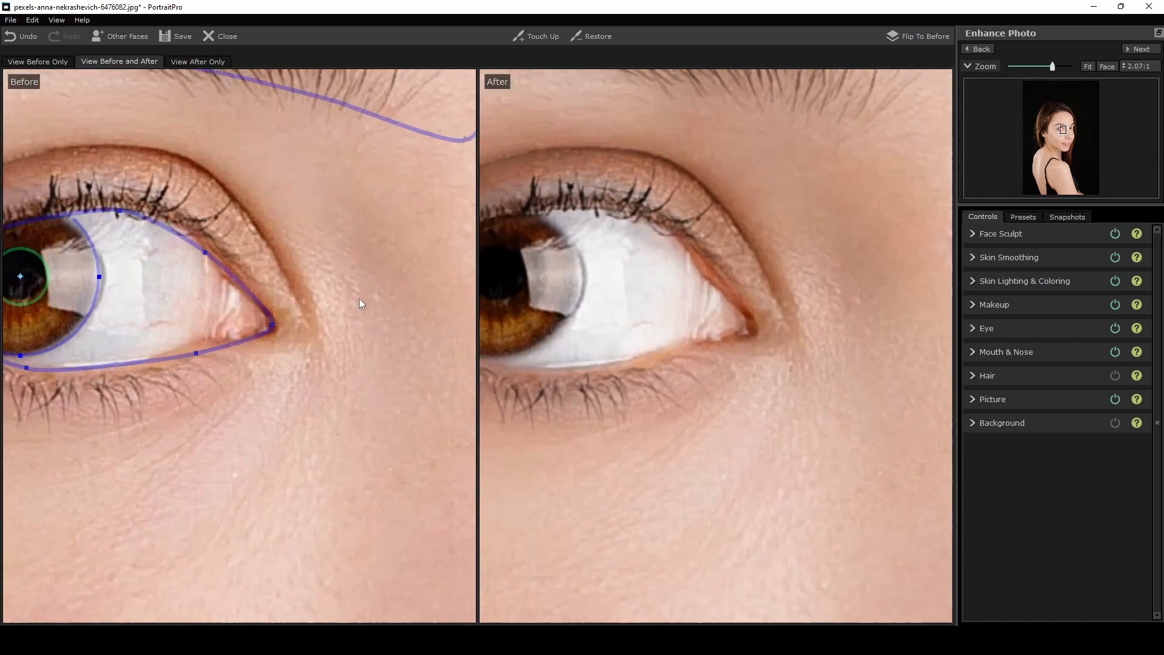
scroll(358, 292, "down", 5)
scroll(245, 217, "up", 3)
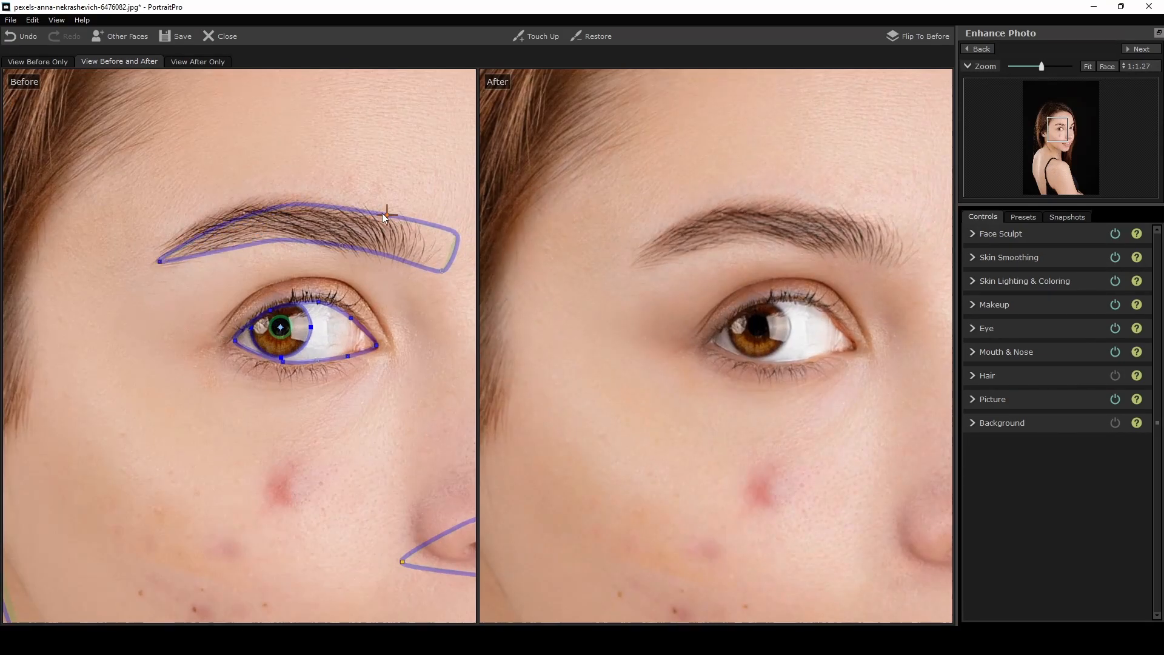
scroll(388, 445, "down", 6)
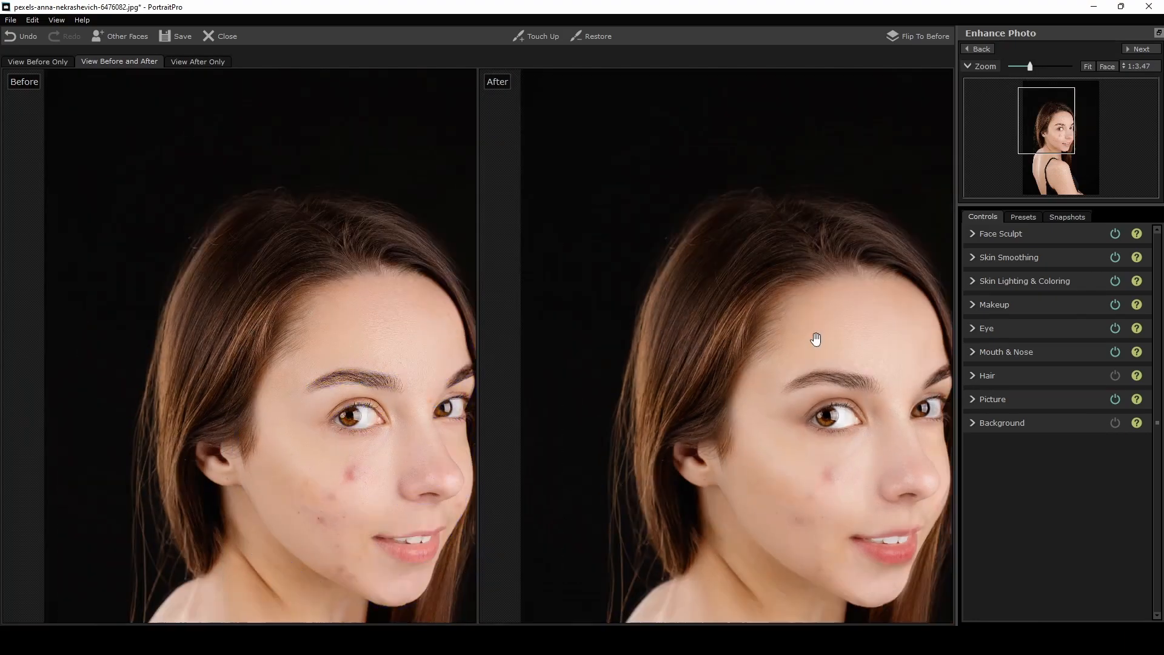
Fit the far eye's outline to its eyelids and corners, and place the iris and pupil circles over the iris.
scroll(231, 358, "up", 5)
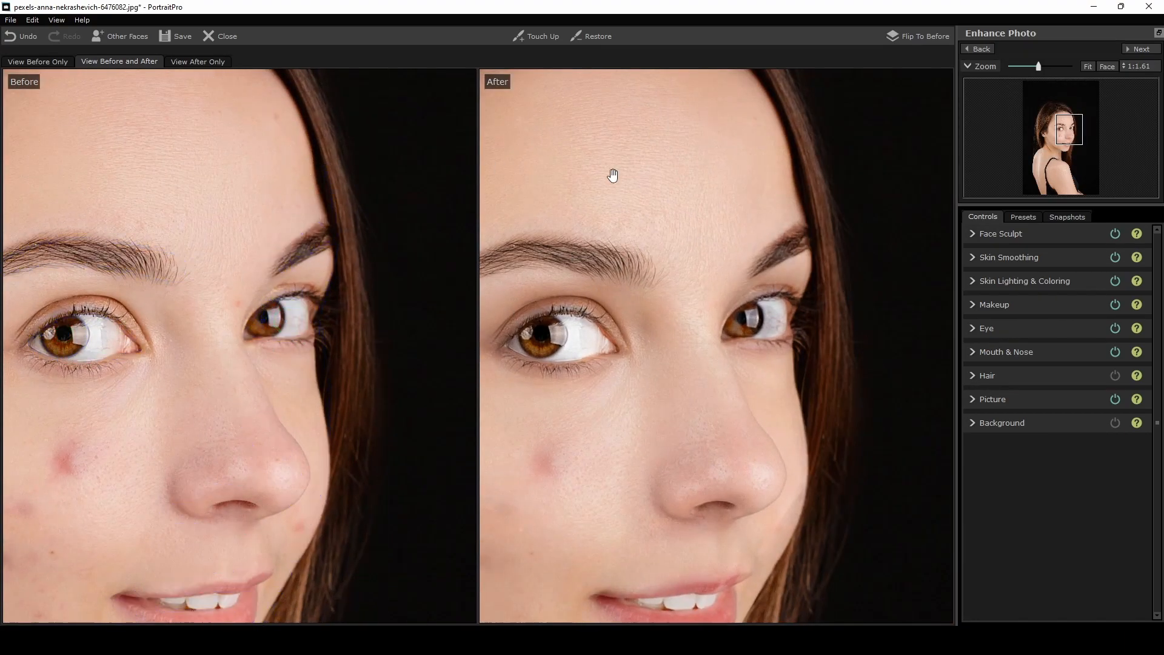
left_click_drag(631, 215, 614, 154)
scroll(327, 288, "up", 3)
left_click_drag(324, 280, 327, 290)
left_click_drag(244, 291, 257, 291)
left_click_drag(310, 325, 236, 273)
left_click_drag(213, 315, 215, 311)
left_click_drag(311, 317, 245, 287)
left_click_drag(283, 250, 287, 251)
left_click_drag(316, 316, 314, 313)
Reshape the far eyebrow's outline at its inner end and along its upper and lower edges.
left_click_drag(253, 217, 268, 219)
left_click_drag(361, 162, 304, 151)
left_click_drag(317, 184, 317, 188)
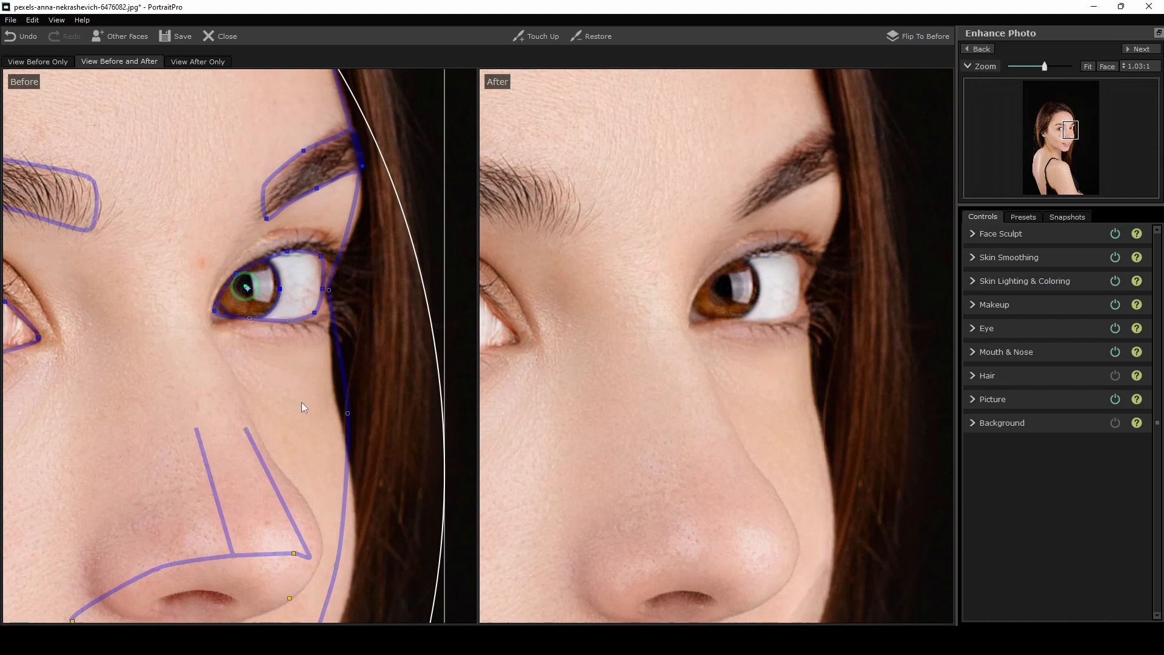
Align the nose outline with the near nostril's edge and the tip of the nose.
scroll(302, 403, "down", 3)
left_click_drag(578, 443, 591, 257)
left_click_drag(151, 371, 159, 350)
left_click_drag(309, 323, 323, 321)
Fit the lip outlines to the mouth, covering the upper lip contour, both corners, the lower lip edge and the teeth opening.
left_click_drag(628, 449, 718, 284)
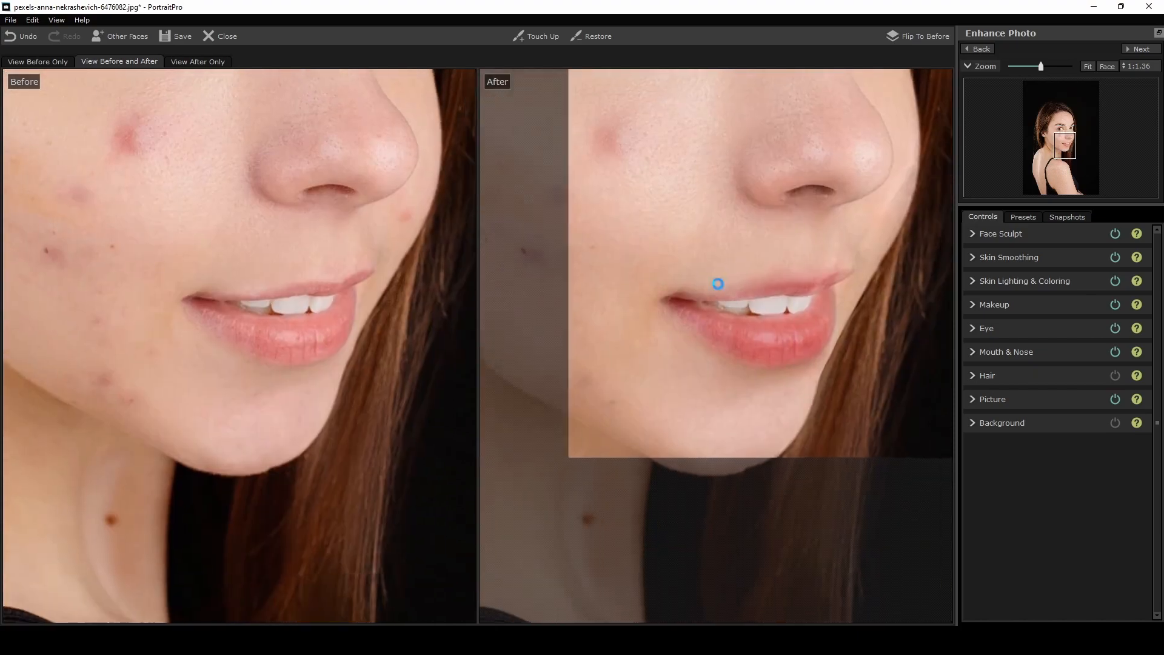
scroll(336, 300, "up", 5)
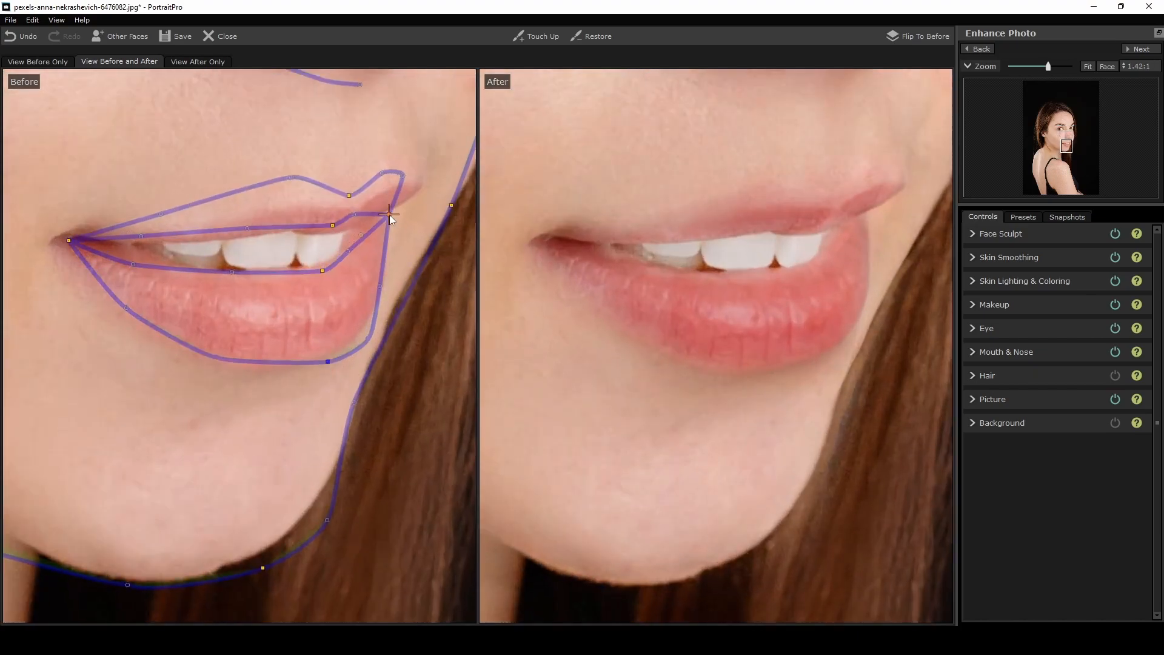
left_click_drag(332, 225, 396, 184)
left_click_drag(297, 185, 285, 207)
left_click_drag(69, 240, 58, 241)
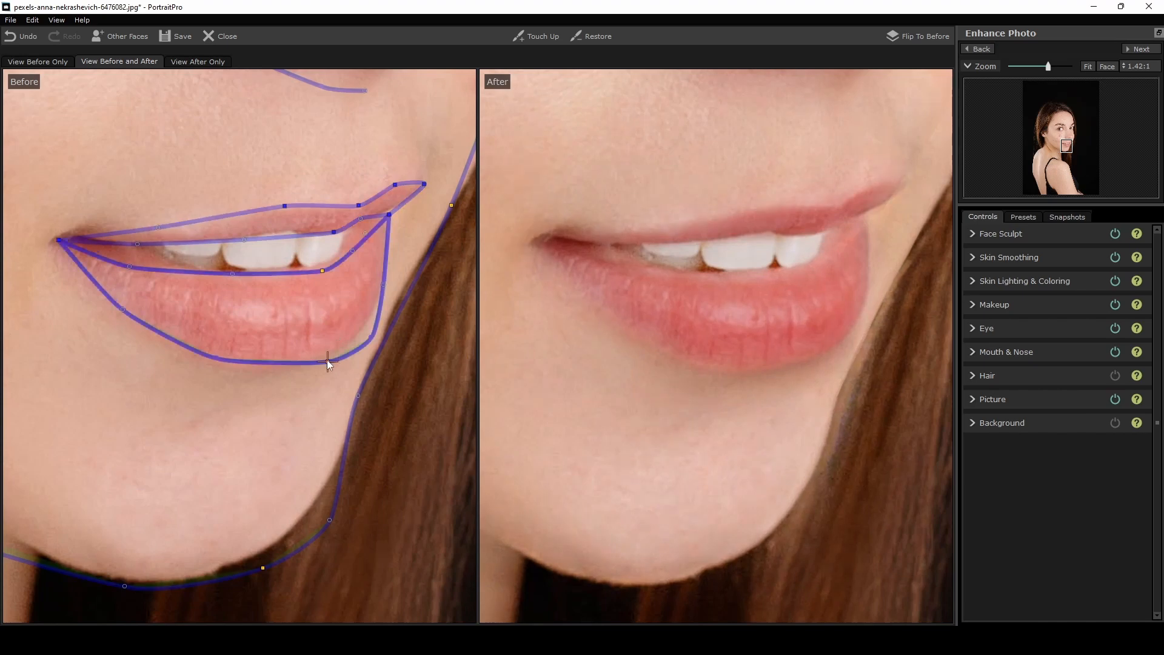
left_click_drag(328, 362, 315, 358)
left_click_drag(334, 232, 388, 213)
left_click_drag(323, 271, 315, 270)
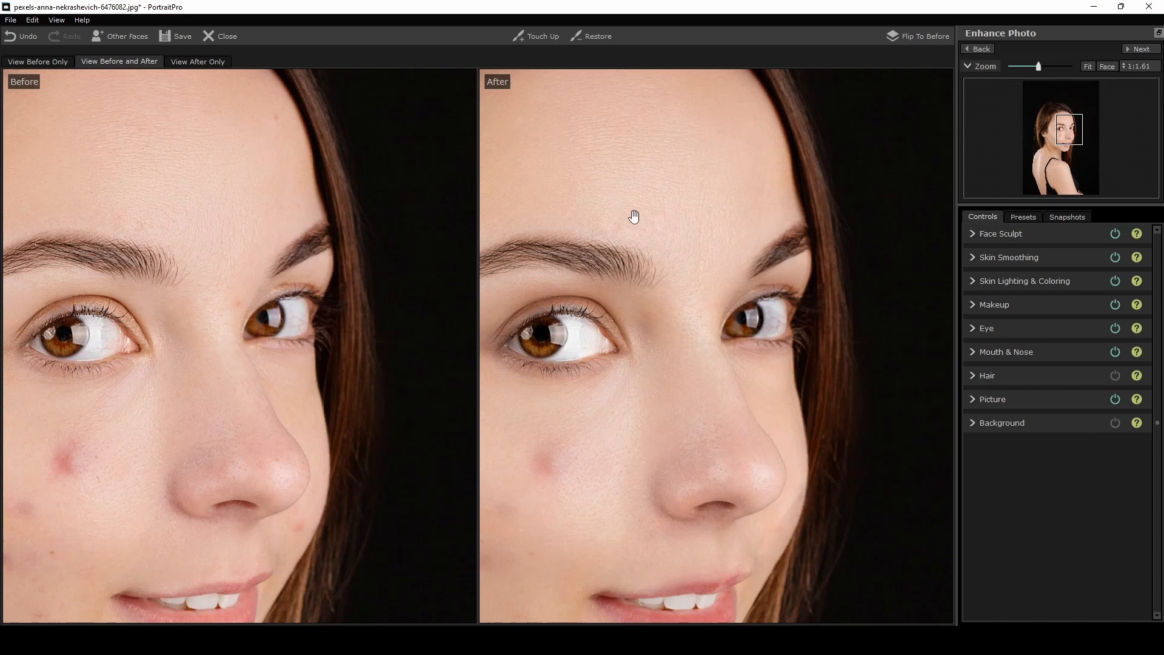
Move the far eye's outline onto the upper eyelid, the outer corner and the outer part of the lower lid.
left_click_drag(613, 213, 558, 170)
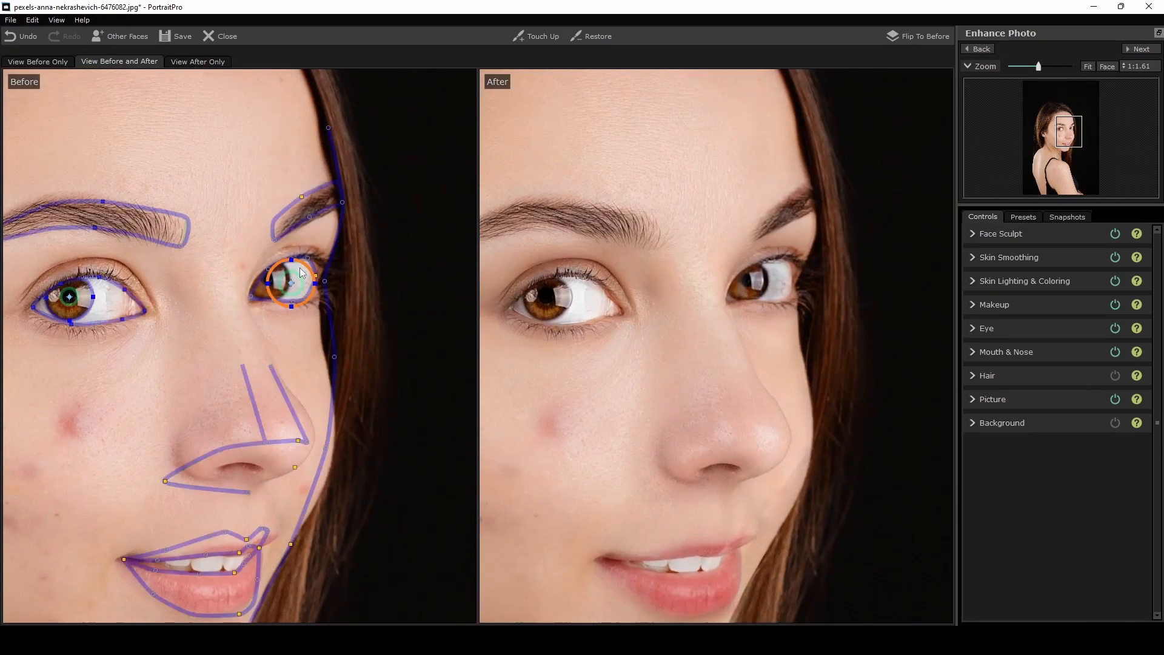
scroll(306, 276, "up", 2)
scroll(321, 279, "up", 1)
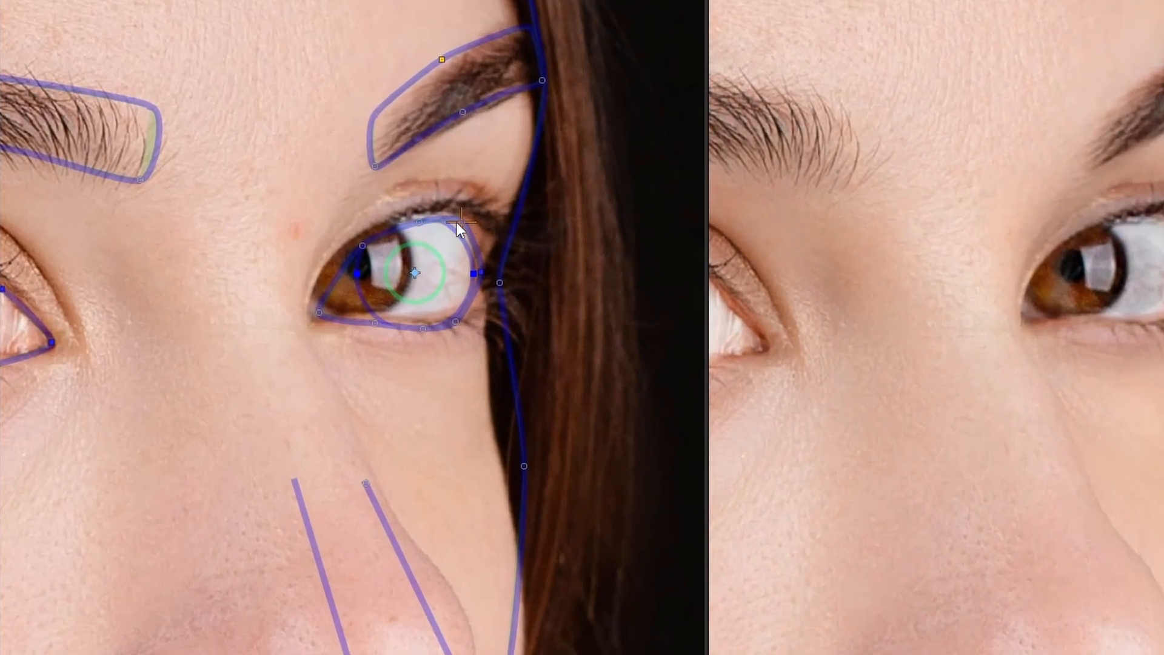
mouse_move(366, 245)
left_mouse_down()
mouse_move(354, 242)
mouse_move(397, 252)
mouse_move(351, 243)
left_mouse_up()
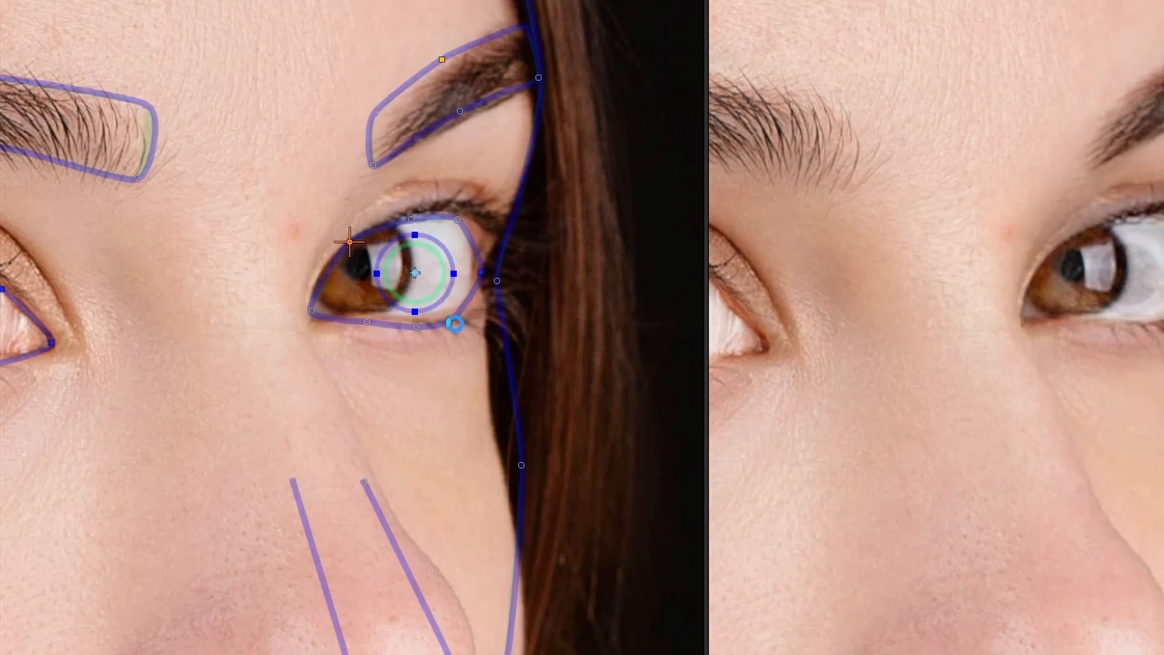
left_click_drag(452, 320, 458, 314)
left_click_drag(482, 272, 475, 272)
left_click_drag(456, 219, 417, 212)
Refine the far eye's outline at the inner upper lid, the inner corner and the outer lower lid.
left_click(350, 242)
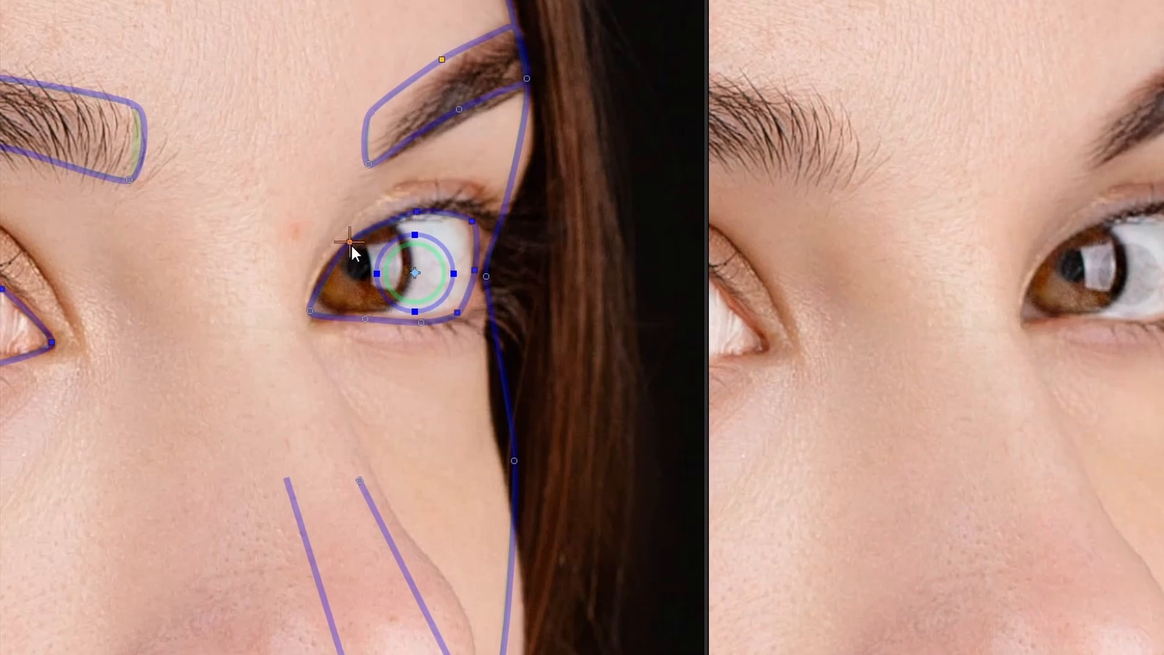
left_click_drag(350, 242, 347, 247)
left_click(310, 312)
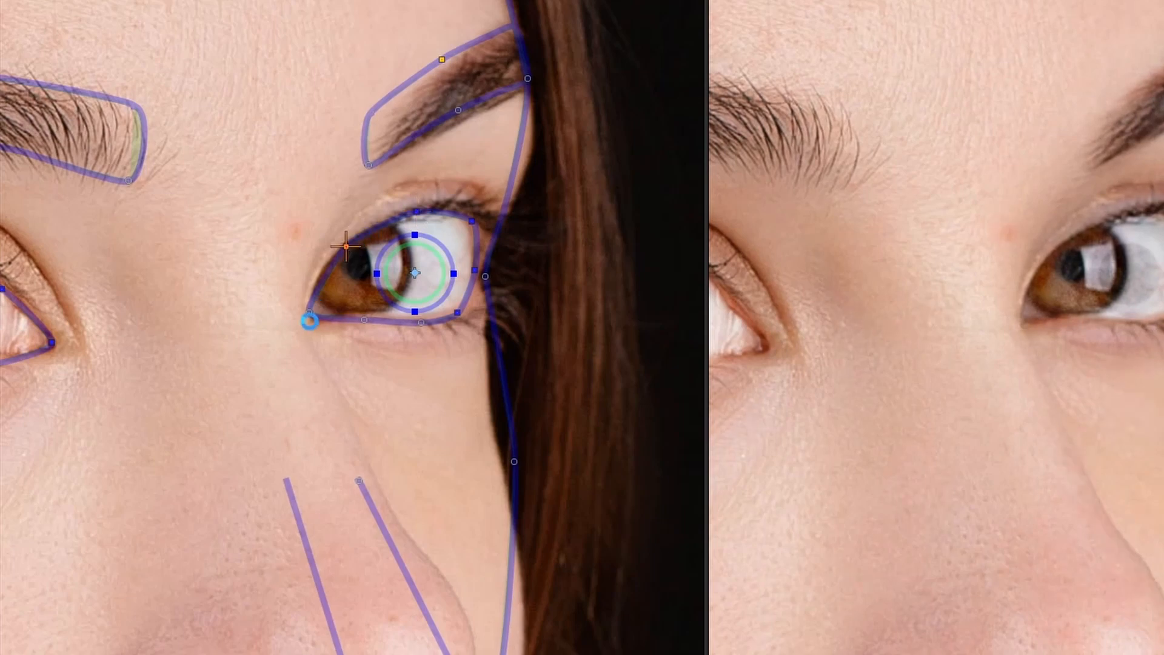
left_click_drag(310, 313, 314, 303)
left_click(422, 321)
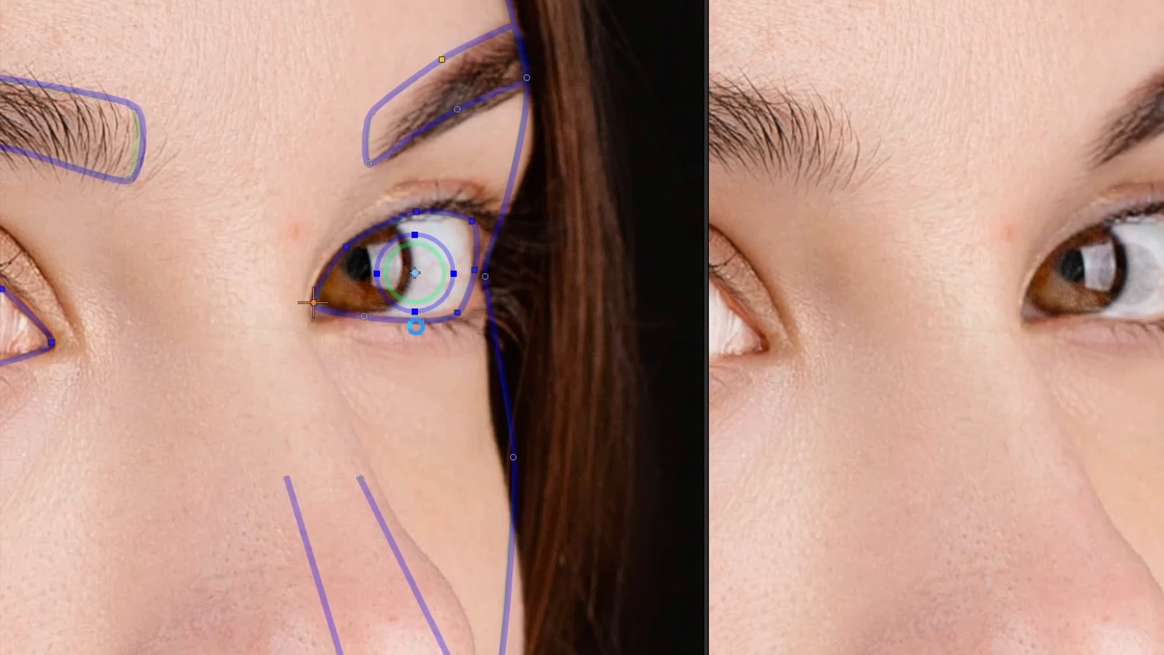
left_click_drag(455, 315, 467, 311)
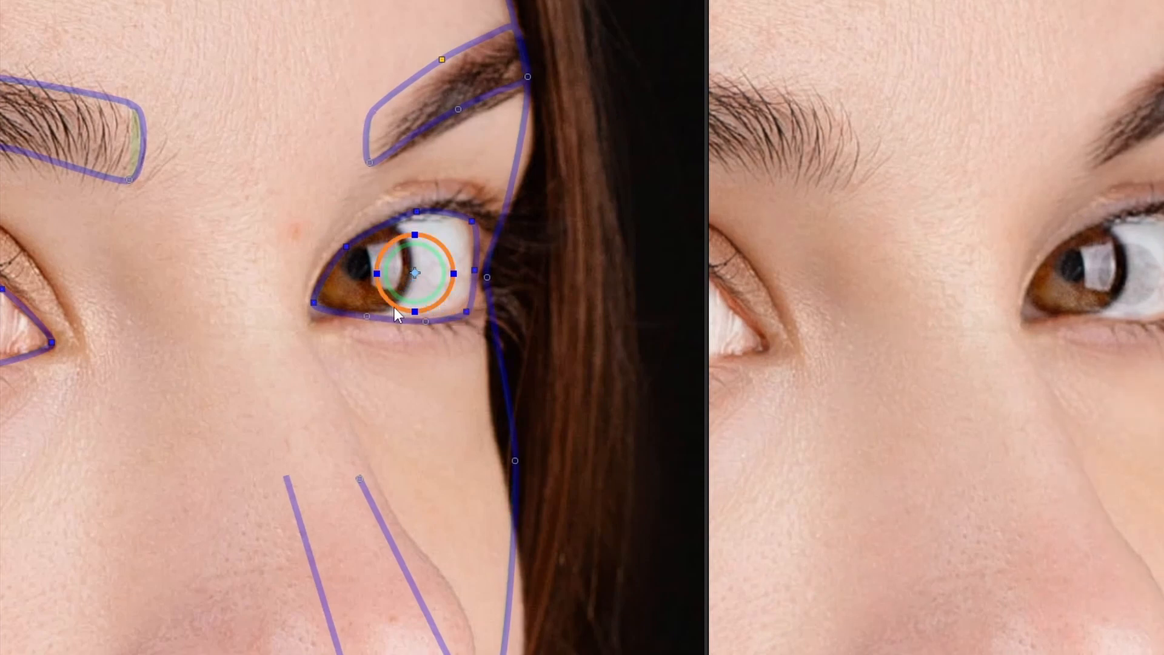
Centre the far eye's iris circle on the brown iris and fine-tune the upper and lower eyelid points.
left_click_drag(394, 305, 359, 266)
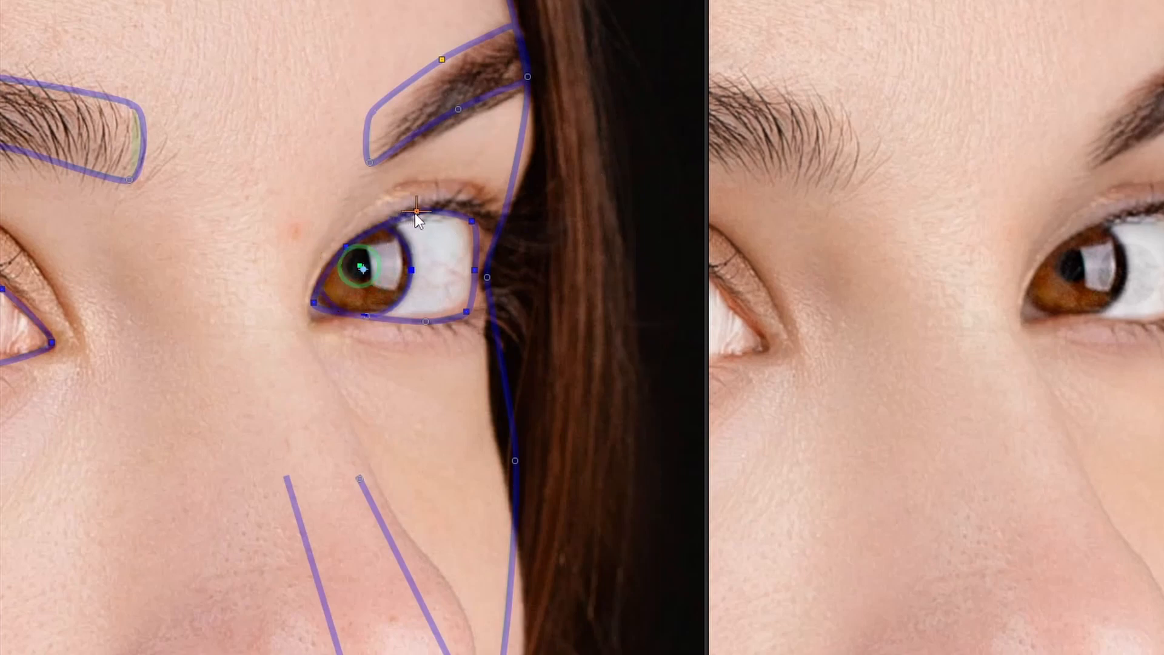
left_click_drag(417, 212, 422, 217)
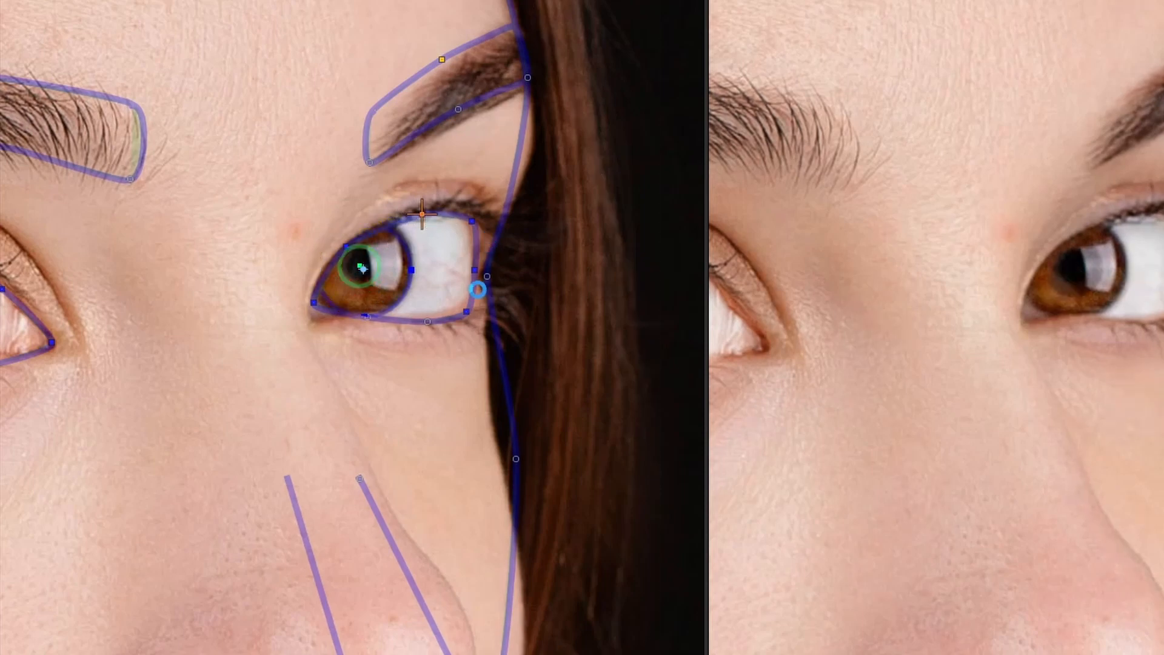
left_click_drag(464, 309, 463, 305)
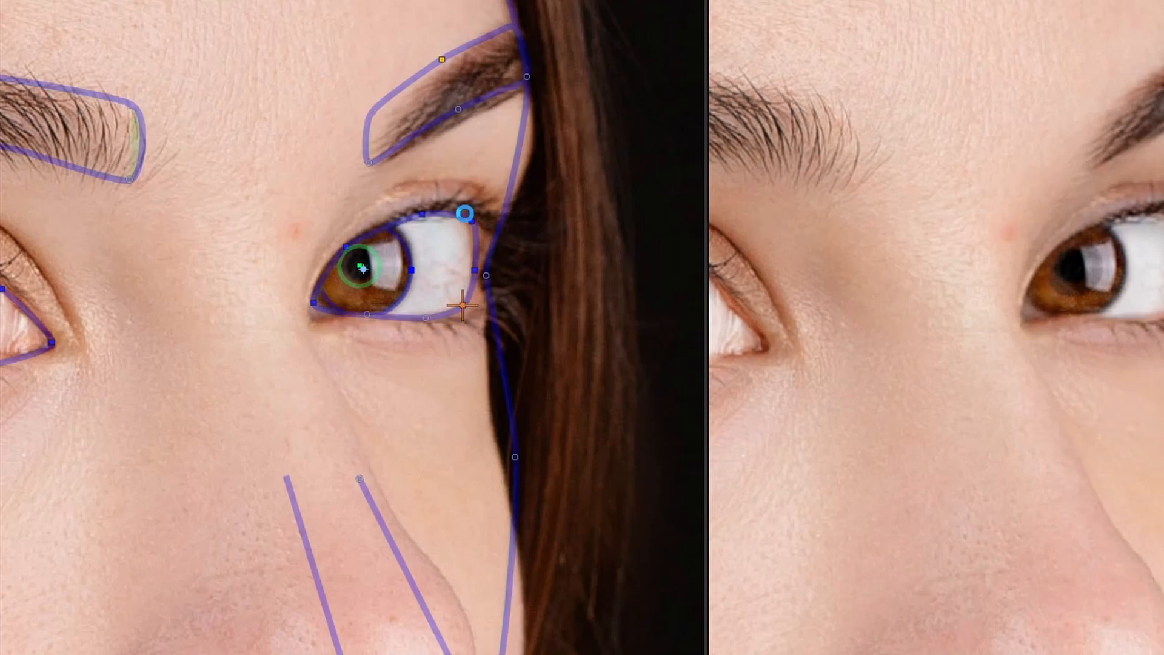
Fit the far eyebrow's outline to the brow at its inner end, outer end, and upper and lower edges.
left_click_drag(367, 161, 392, 166)
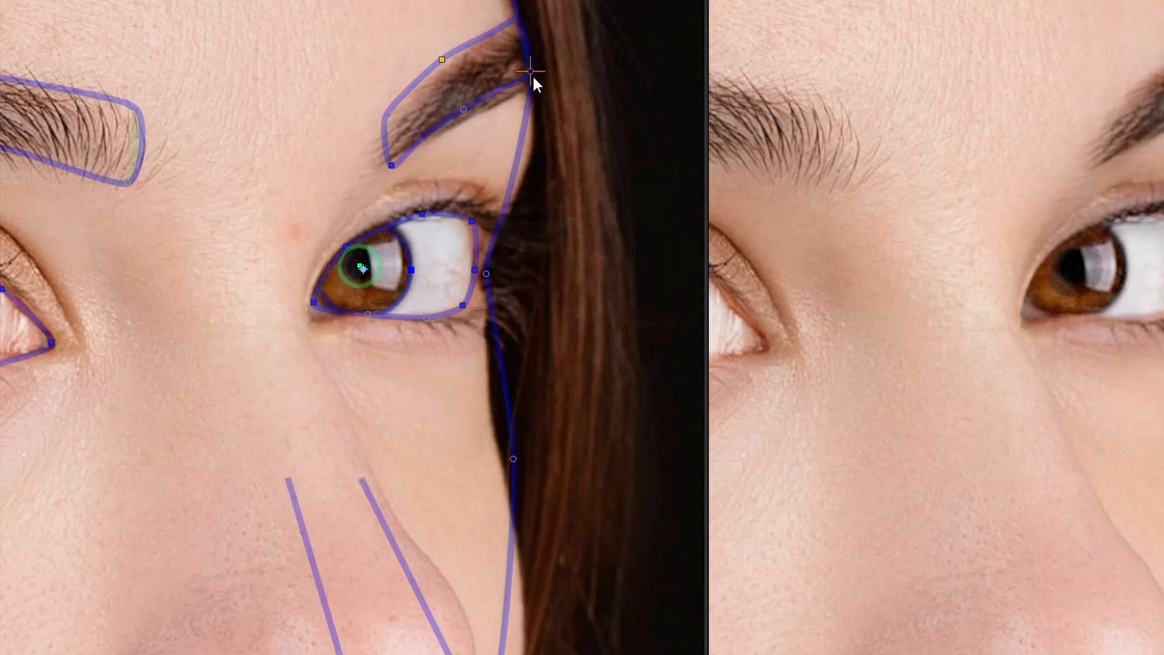
left_click_drag(534, 82, 535, 92)
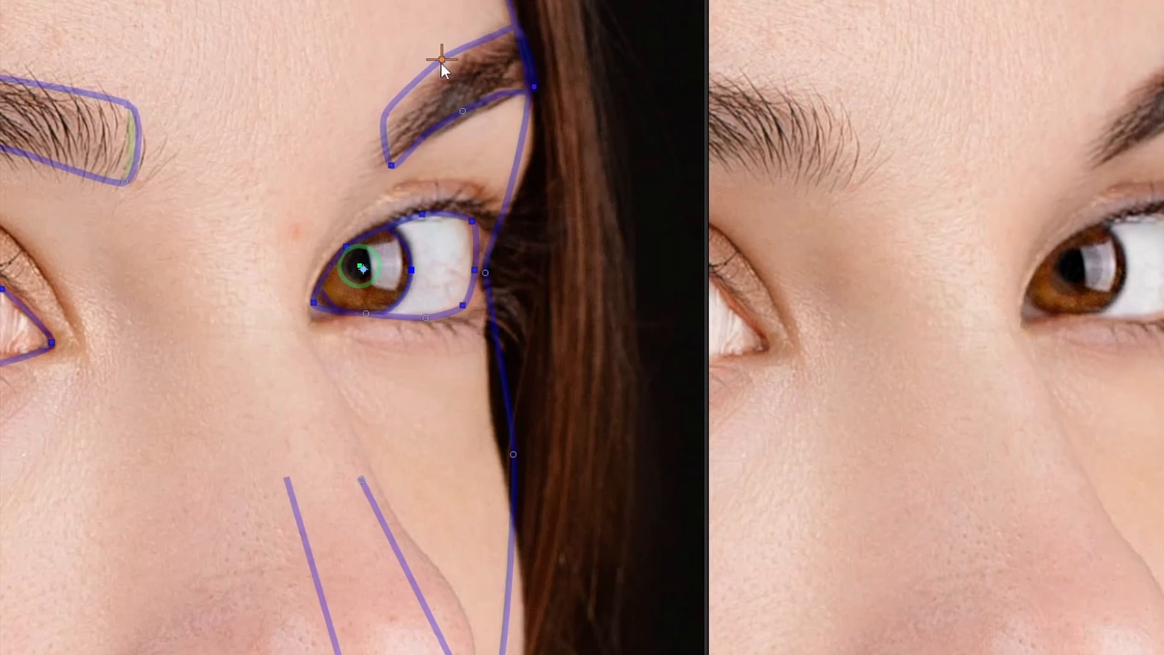
left_click_drag(444, 67, 450, 68)
left_click_drag(464, 115, 468, 121)
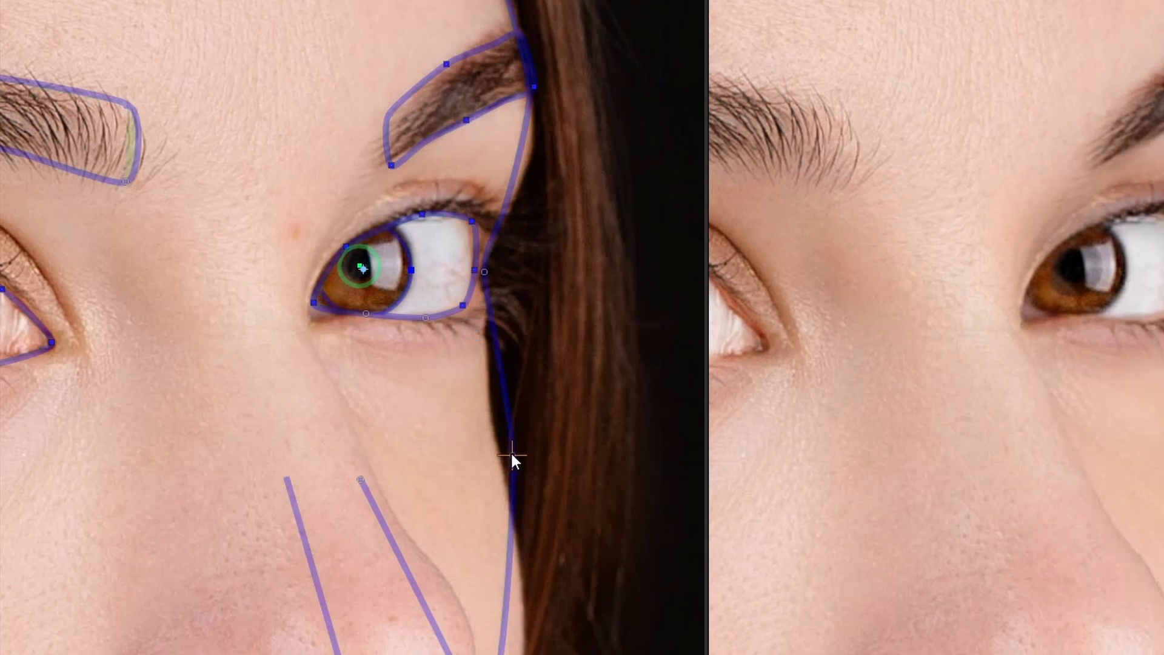
Fit the nose outline by moving its near nostril point and nose tip point onto the nose edges.
left_click(446, 340)
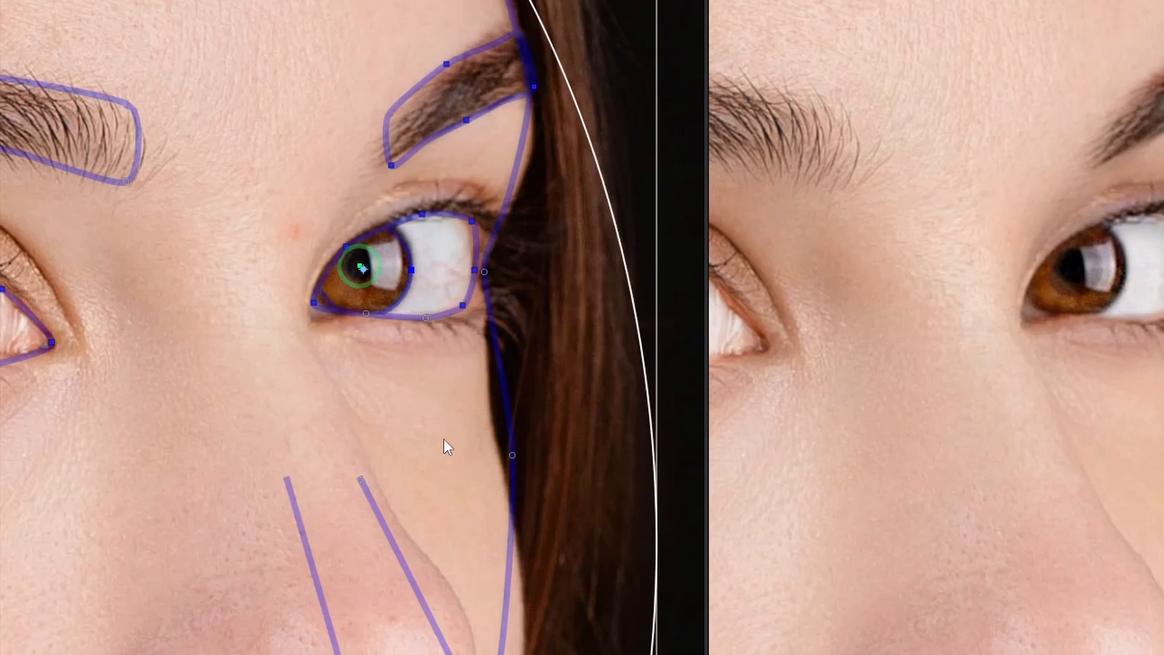
scroll(444, 439, "down", 2)
left_click_drag(855, 501, 864, 213)
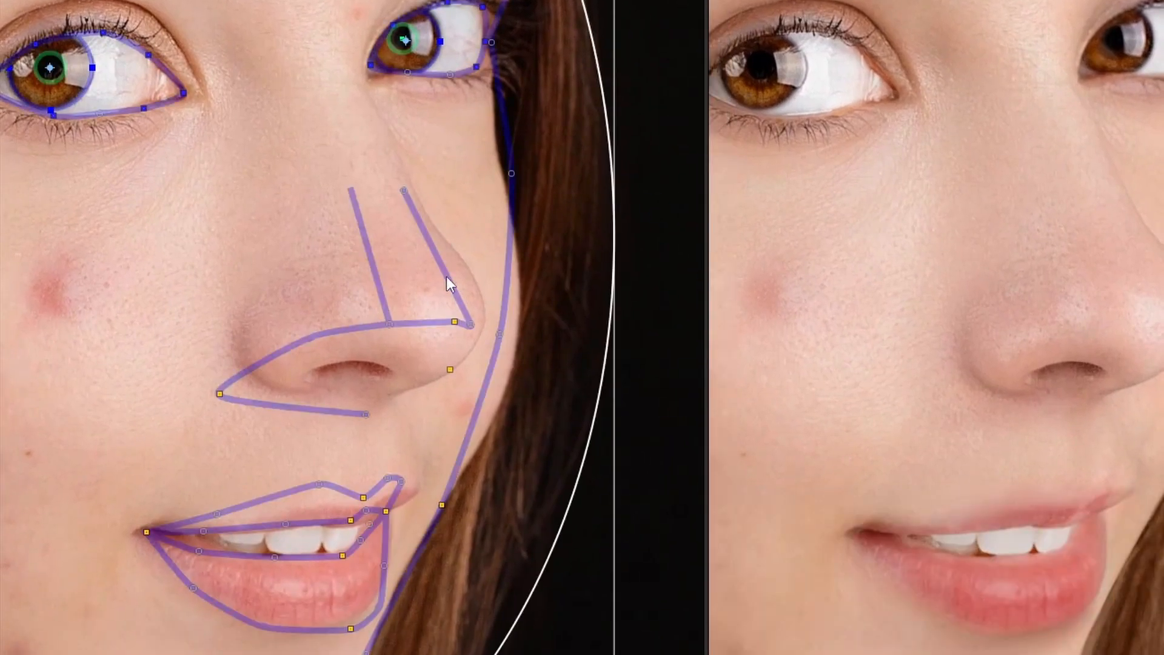
left_click_drag(218, 392, 235, 363)
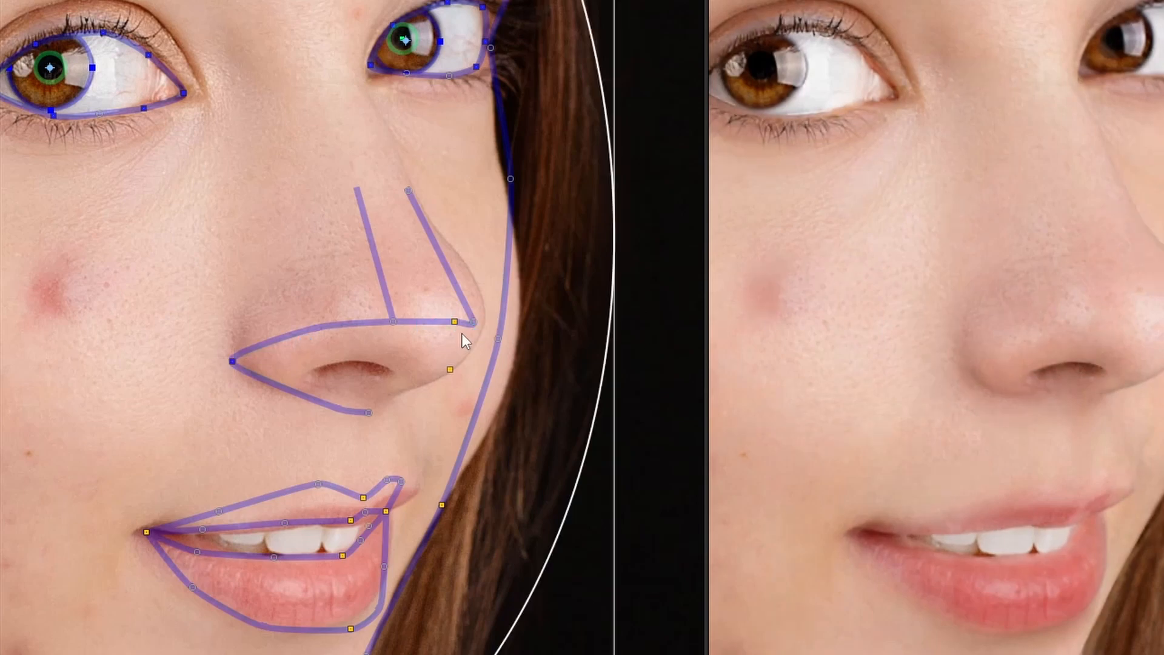
left_click_drag(453, 321, 467, 317)
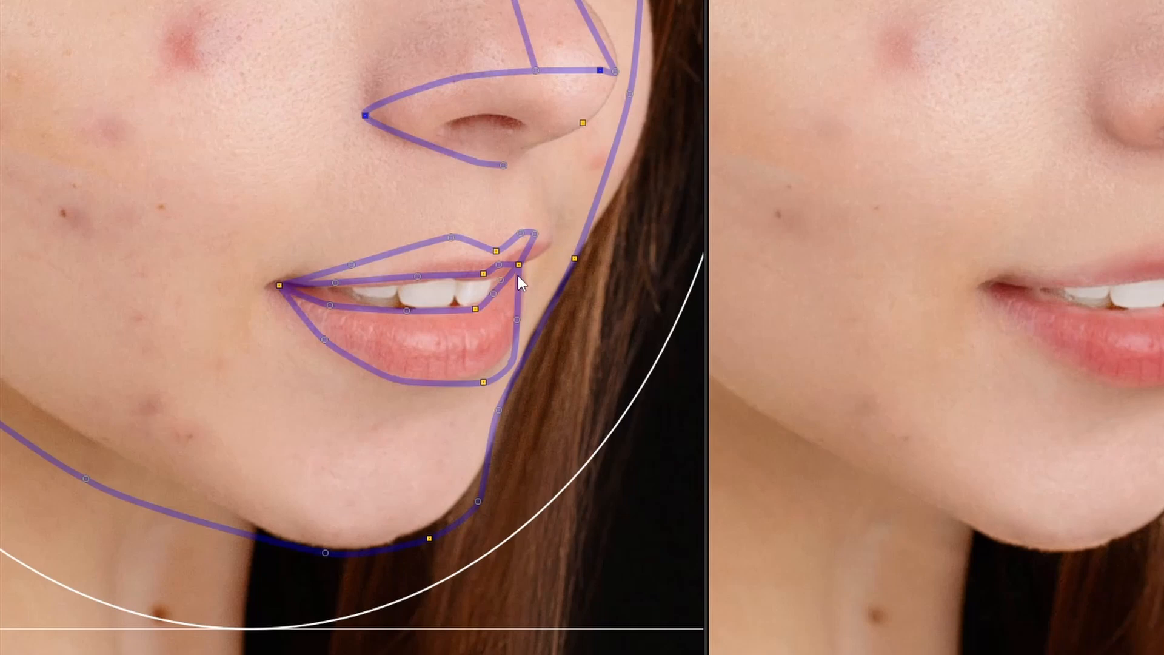
Adjust the lower lip's bottom outline point and move the far mouth corner point outward onto the lip's end.
left_click_drag(484, 379, 478, 380)
scroll(475, 380, "up", 3)
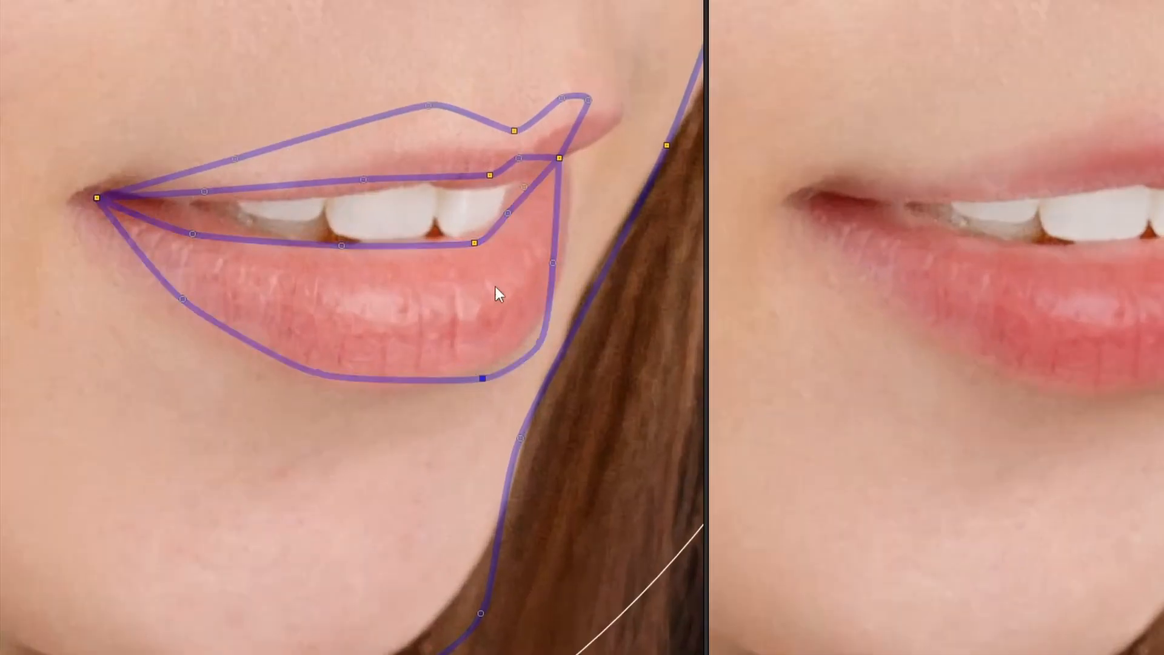
left_click_drag(559, 158, 574, 159)
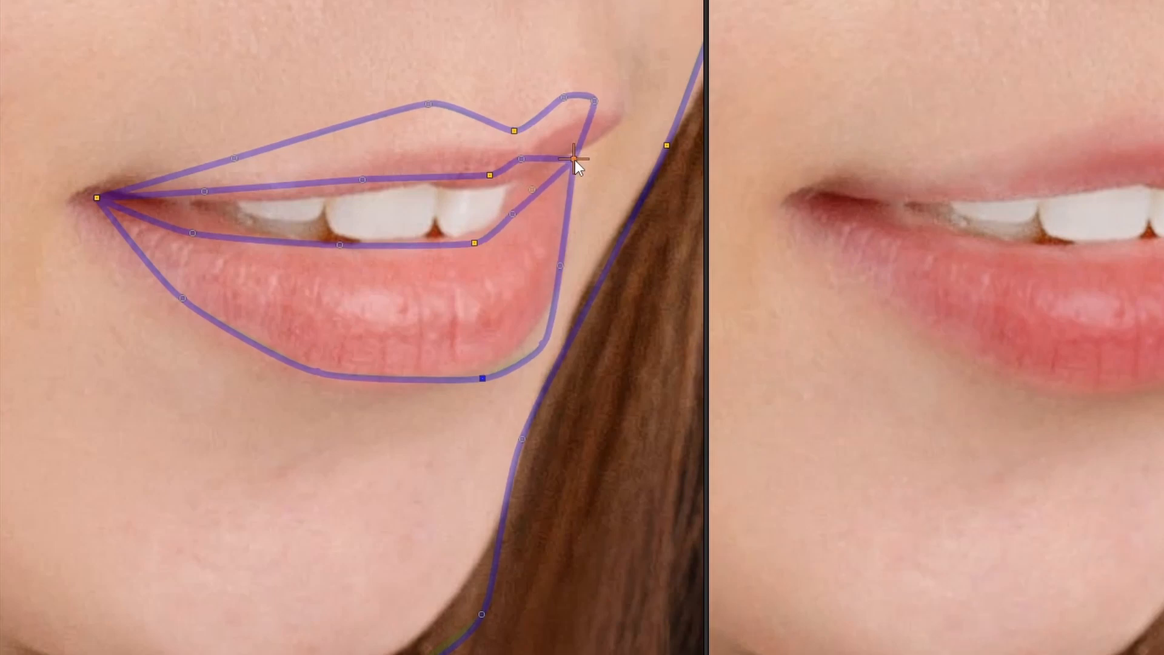
Fit the upper lip outline at its central dip, both peaks and lower edge, and extend the near mouth corner point.
left_click_drag(491, 175, 492, 183)
left_click_drag(515, 131, 529, 146)
mouse_move(593, 108)
left_mouse_down()
mouse_move(627, 114)
mouse_move(583, 114)
left_mouse_up()
left_click_drag(434, 116, 420, 147)
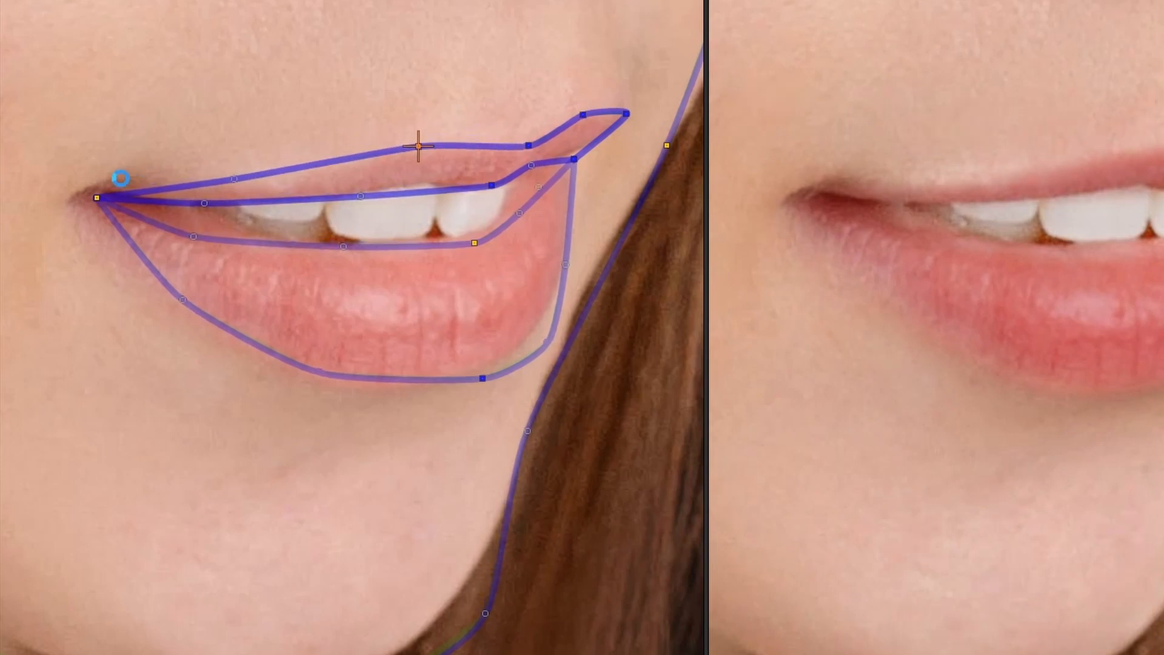
left_click_drag(96, 198, 82, 197)
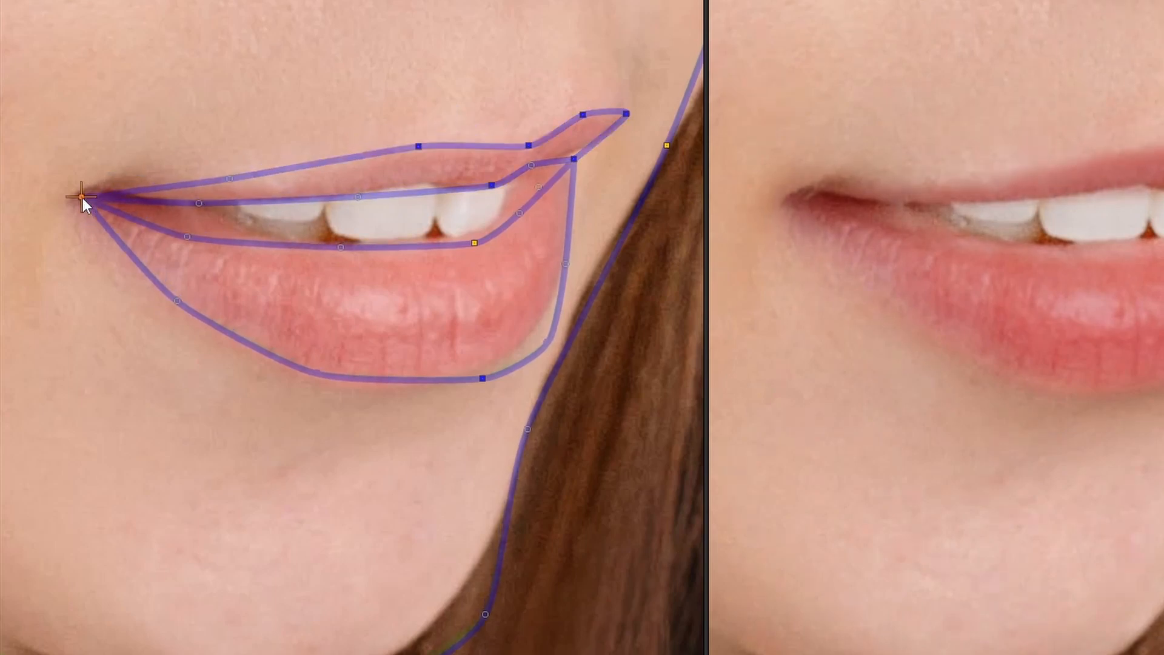
Raise the lower lip's bottom point and align the upper lip's lower edge with the teeth up to the far corner.
left_click_drag(482, 377, 465, 373)
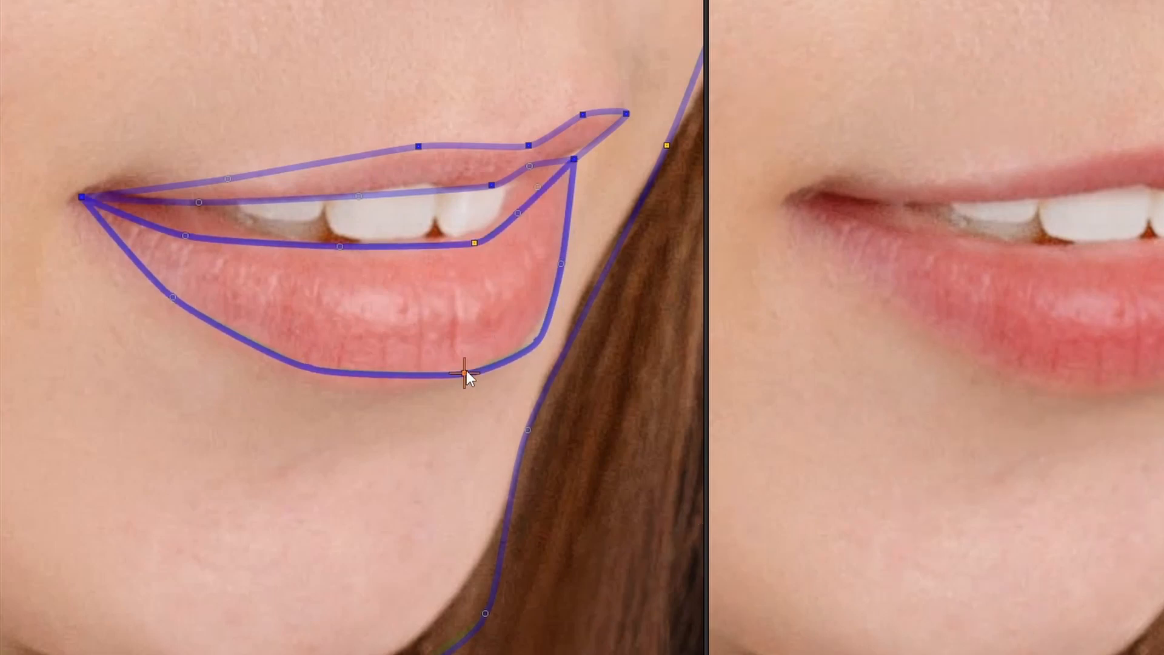
left_click_drag(358, 195, 408, 185)
left_click(494, 182)
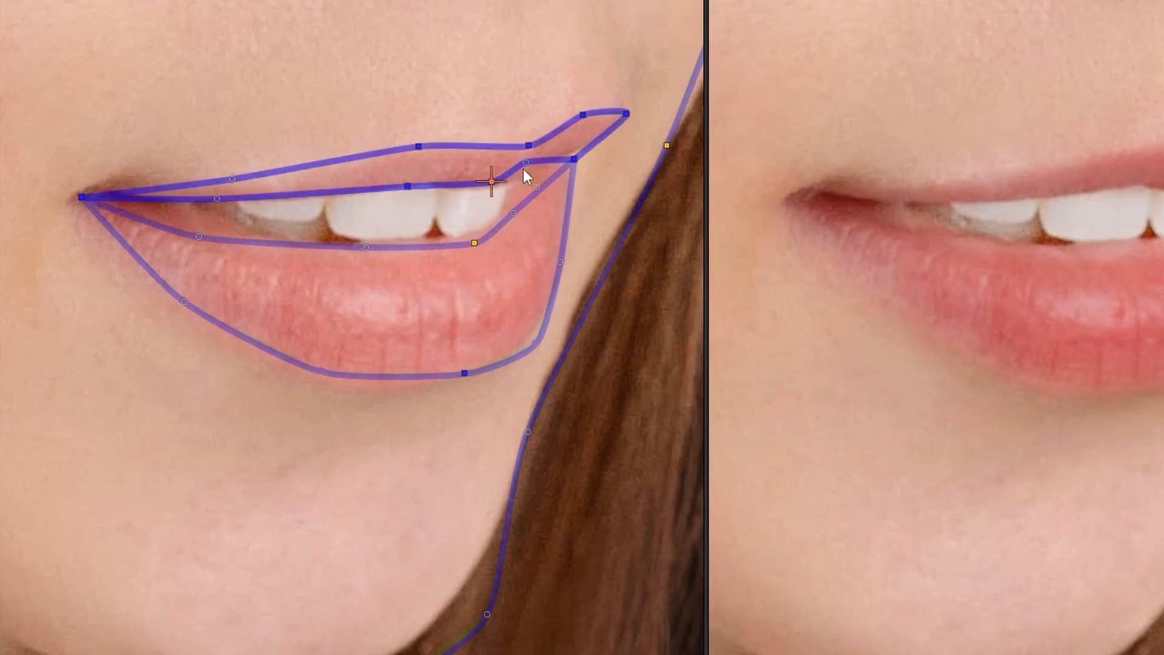
left_click_drag(525, 166, 533, 170)
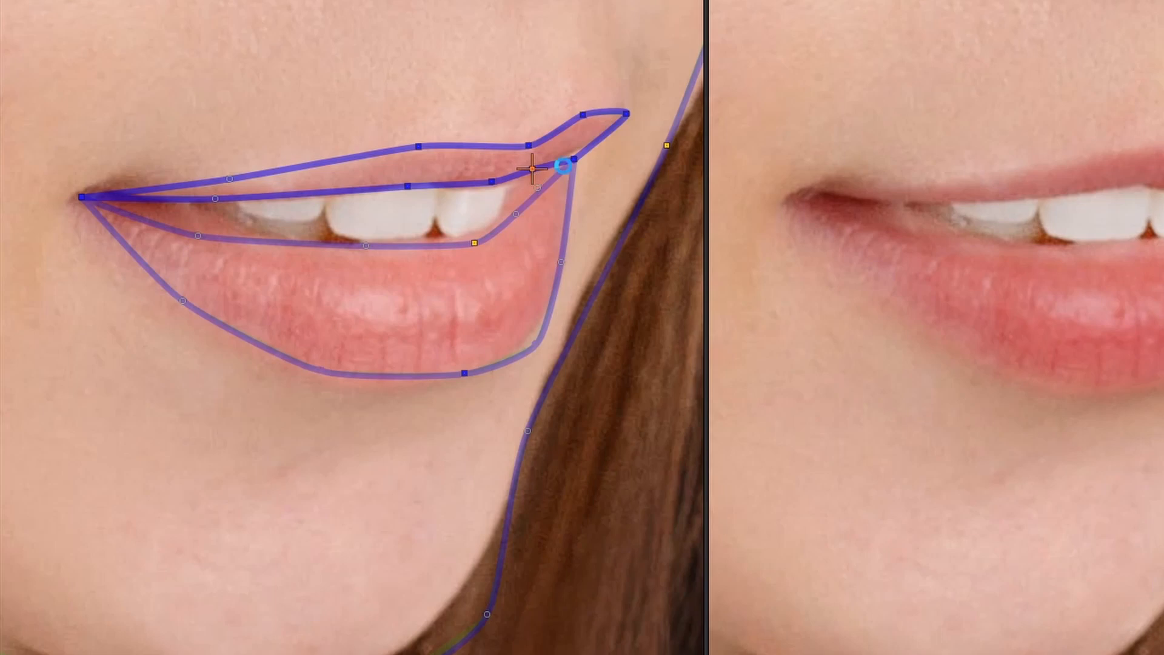
left_click(573, 157)
Fit the inner lip edges around the teeth and readjust the lower lip's bottom outline point.
left_click_drag(474, 244, 462, 250)
left_click(358, 249)
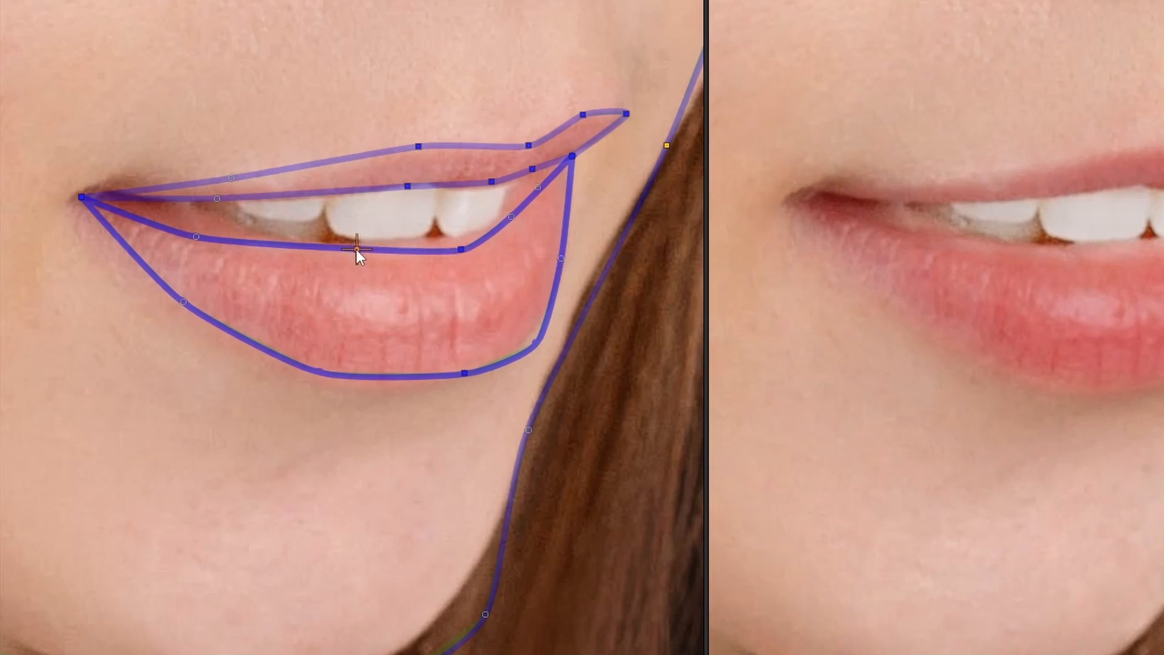
left_click(195, 235)
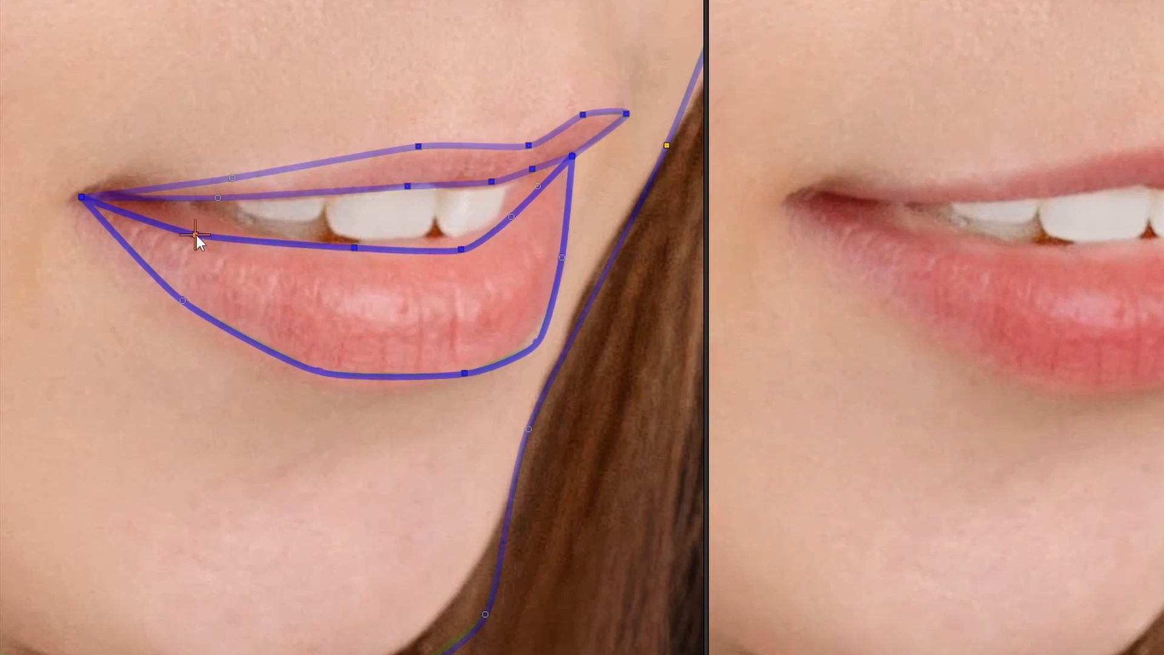
left_click(217, 199)
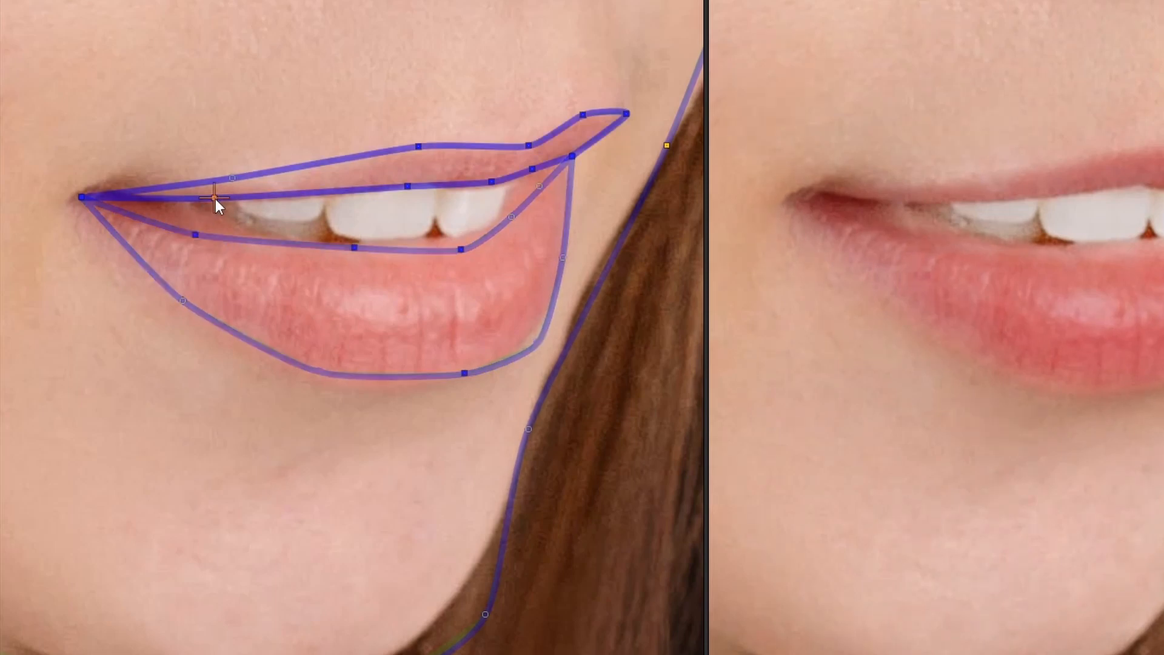
left_click(463, 372)
left_click_drag(463, 371, 450, 375)
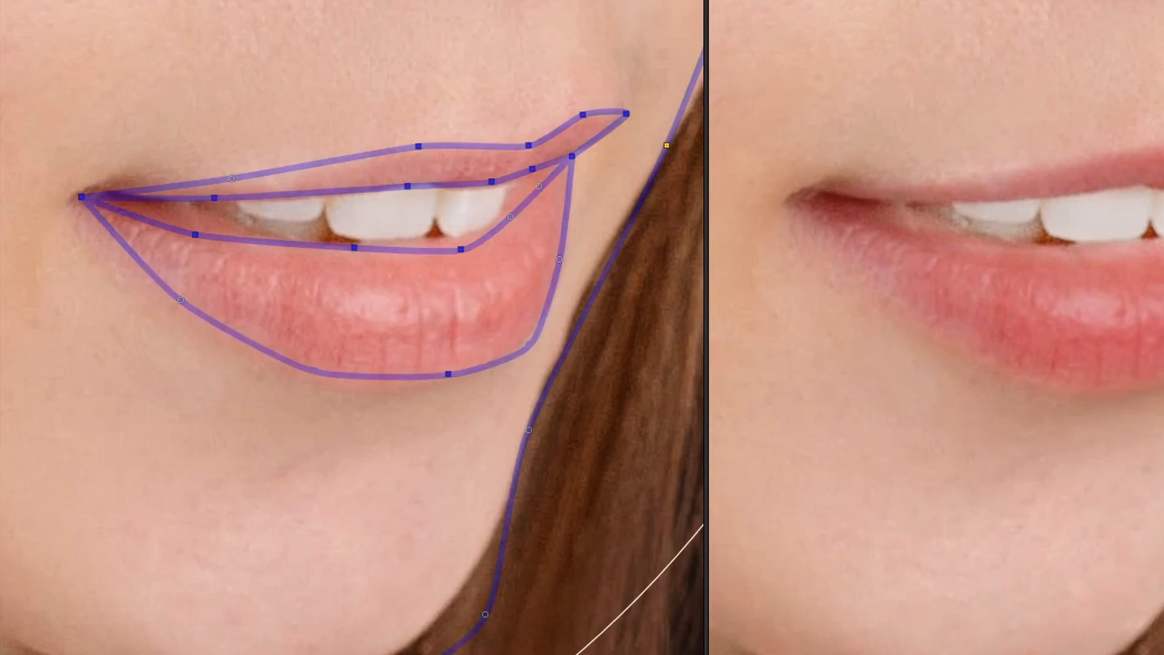
Fit the face outline to the near jaw line and the underside of the chin.
scroll(376, 490, "down", 5)
scroll(555, 443, "down", 2)
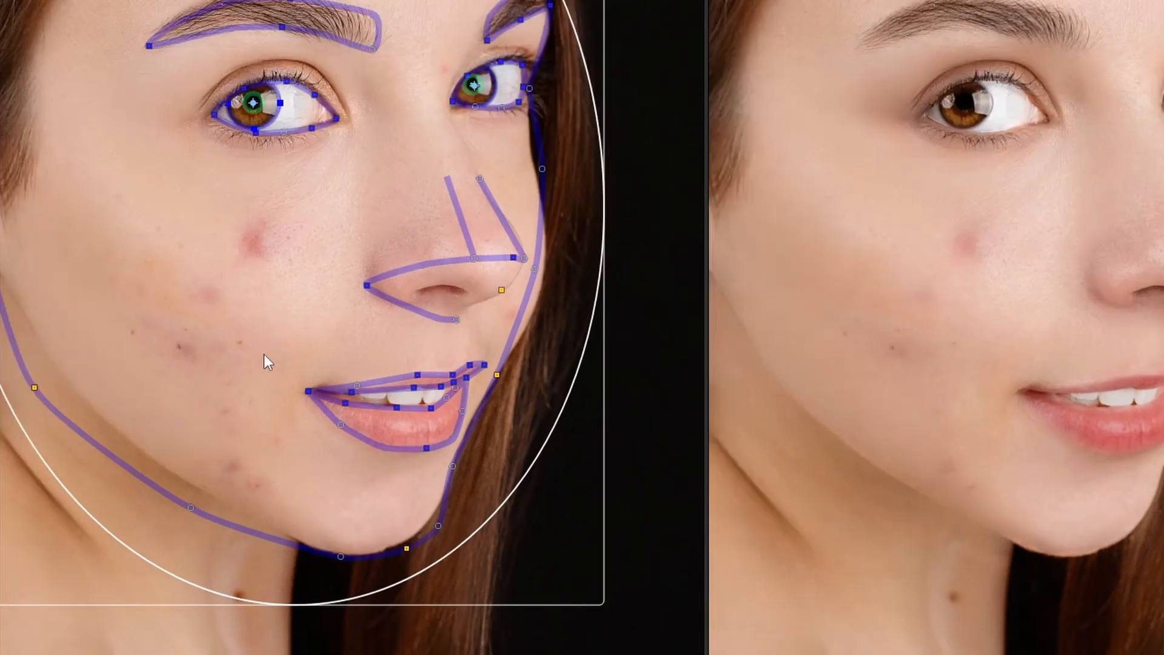
left_click_drag(909, 354, 1073, 300)
left_click_drag(261, 333, 281, 307)
left_click_drag(224, 153, 190, 147)
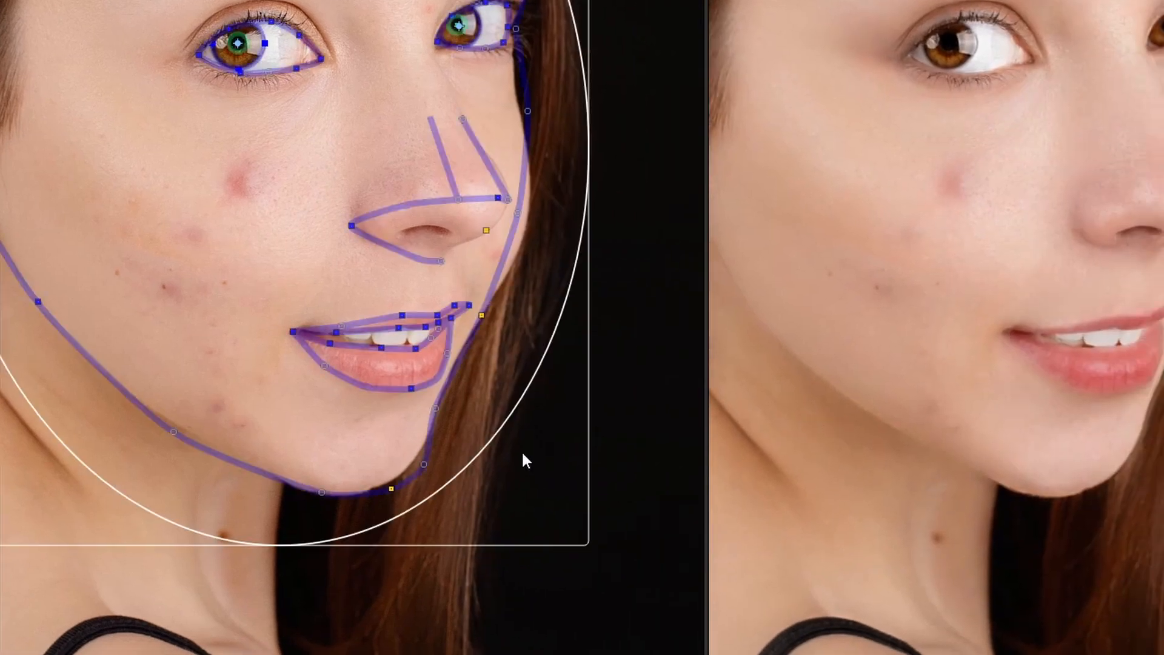
left_click_drag(388, 483, 376, 485)
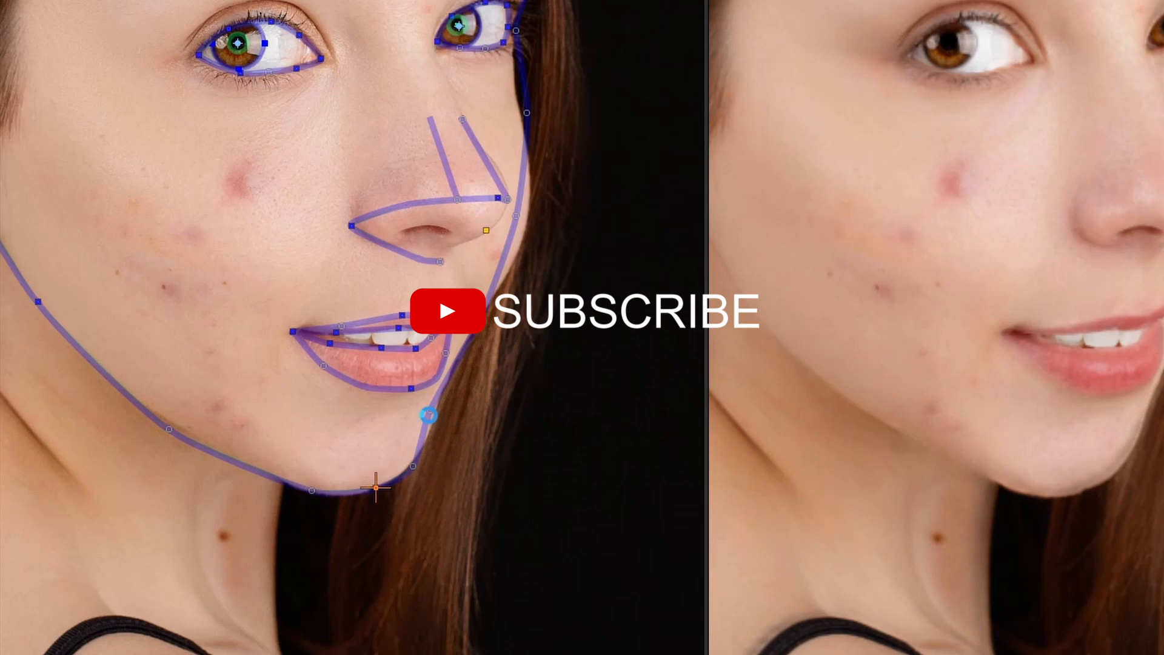
Fit the far side of the face outline to the chin, jaw and cheek edges against the hair.
left_click(436, 410)
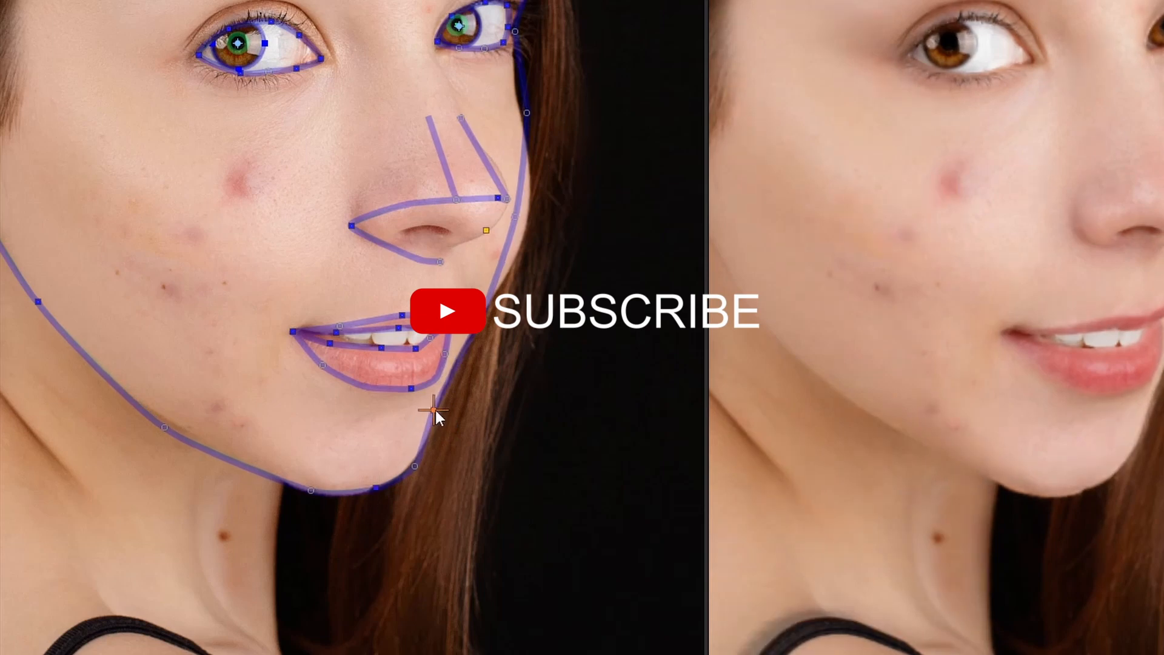
left_click(415, 465)
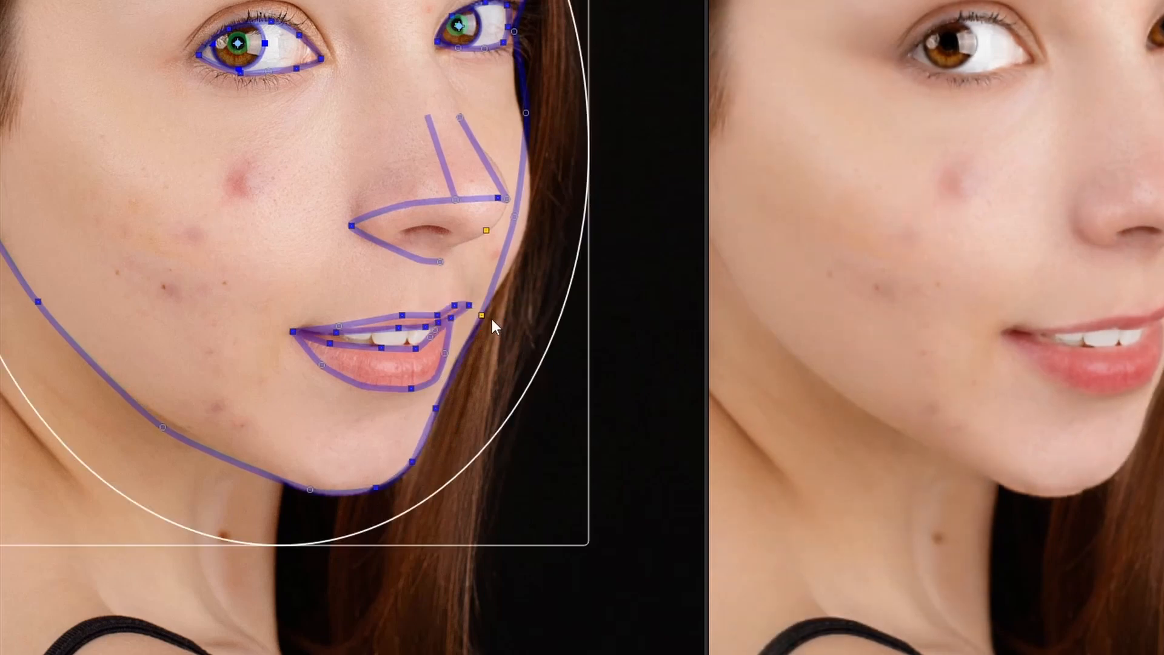
left_click_drag(514, 217, 526, 224)
left_click_drag(530, 117, 525, 117)
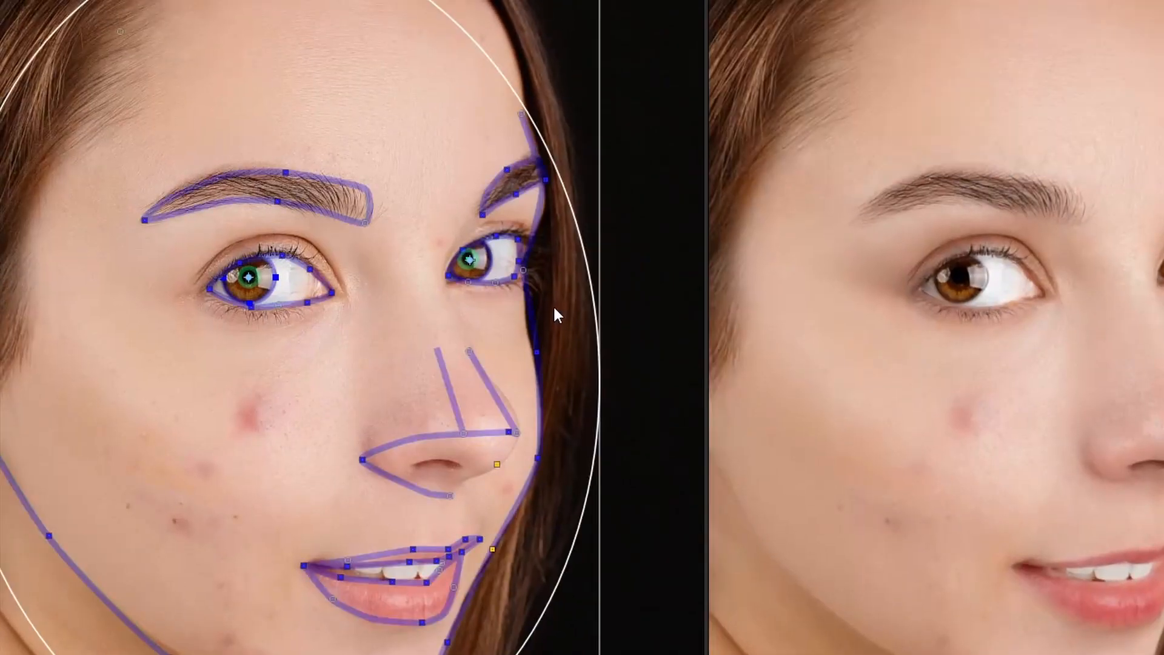
scroll(553, 304, "up", 5)
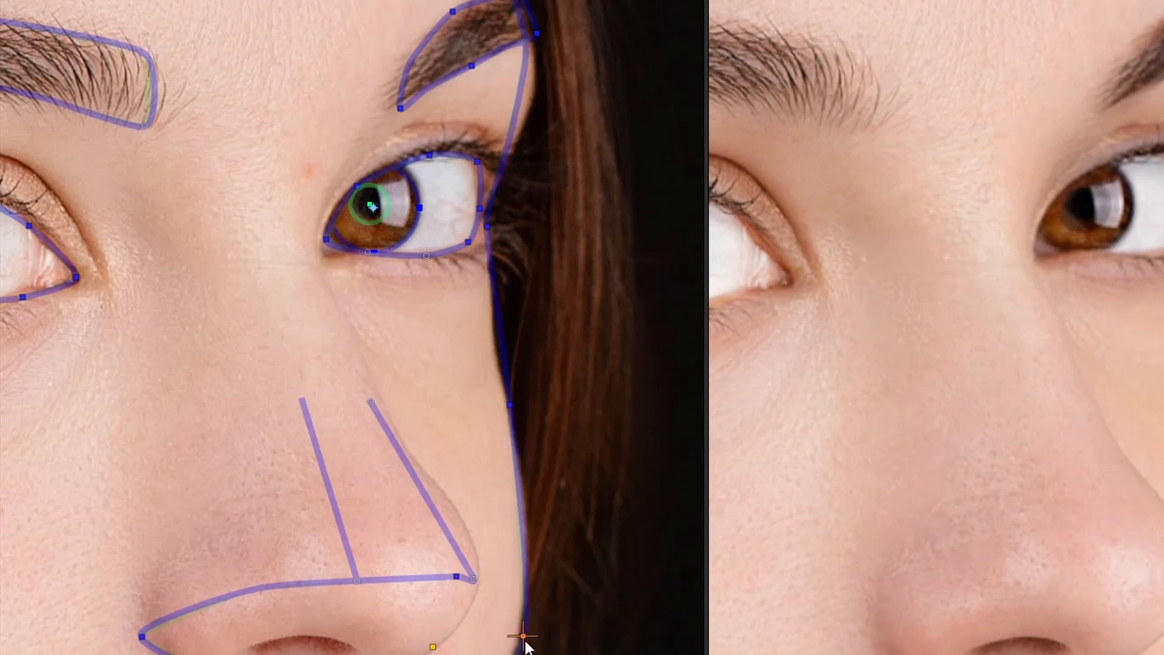
left_click_drag(922, 533, 940, 257)
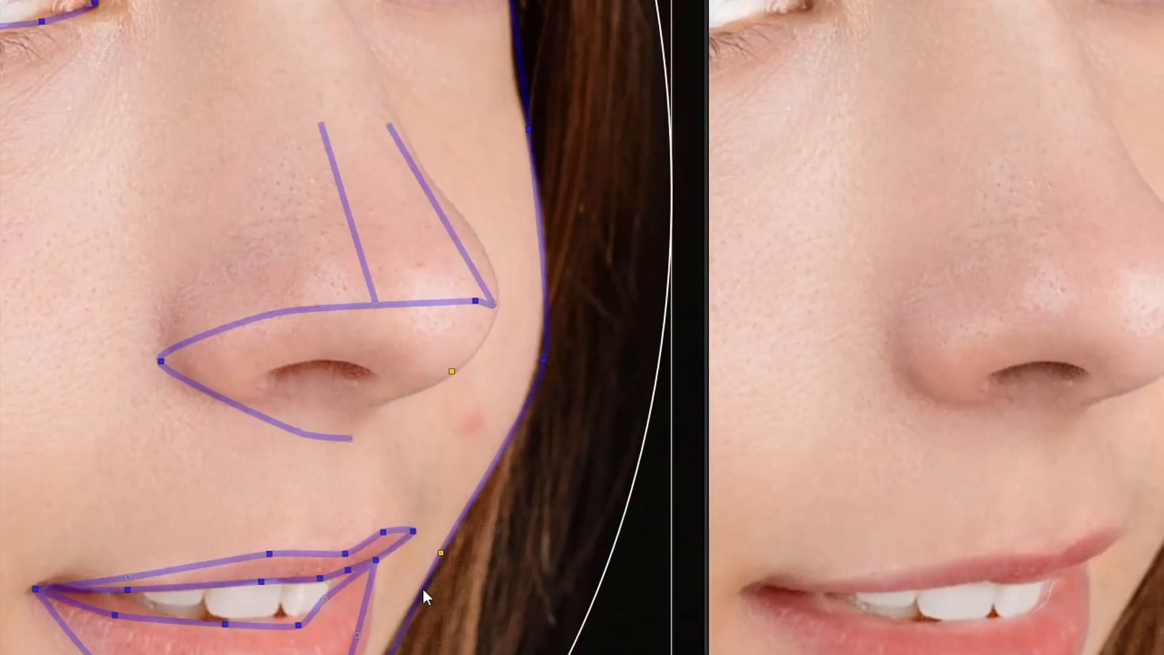
Fit the view to the face and compare the retouched portrait alone and side by side with the original.
scroll(942, 417, "down", 6)
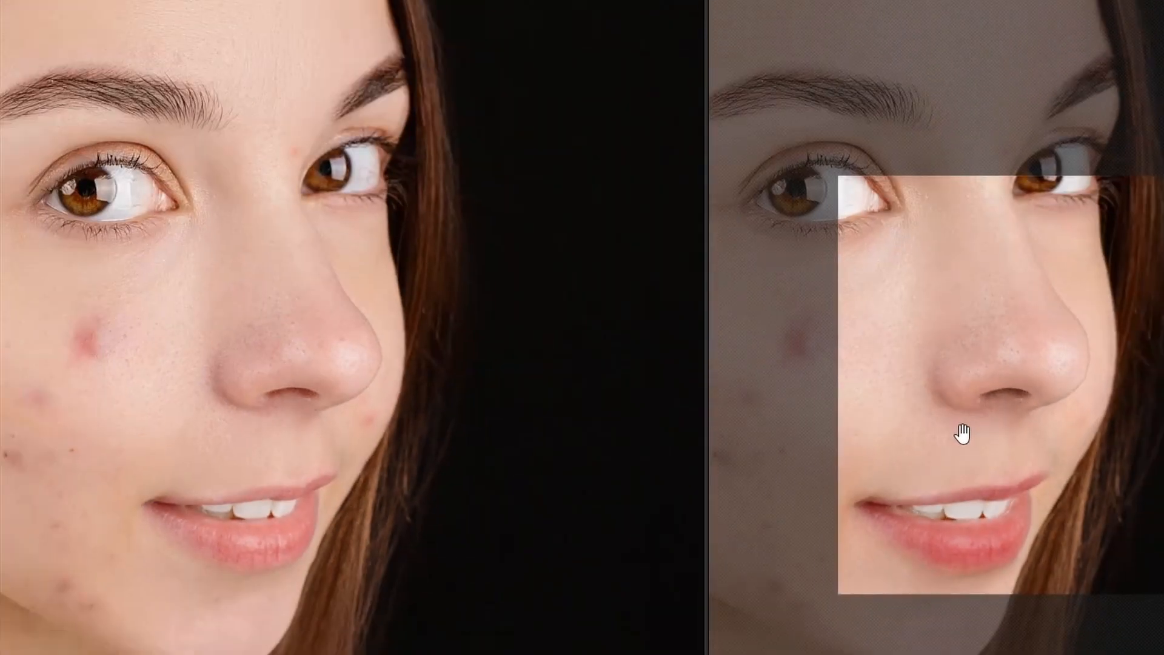
scroll(1084, 460, "down", 6)
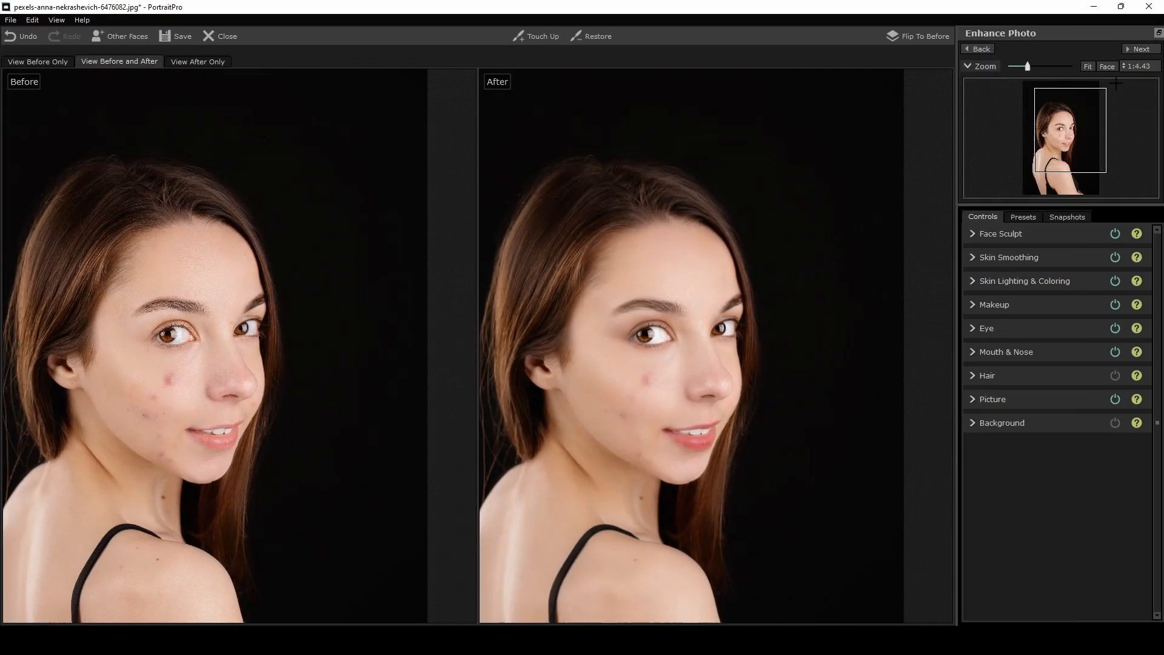
left_click(1105, 68)
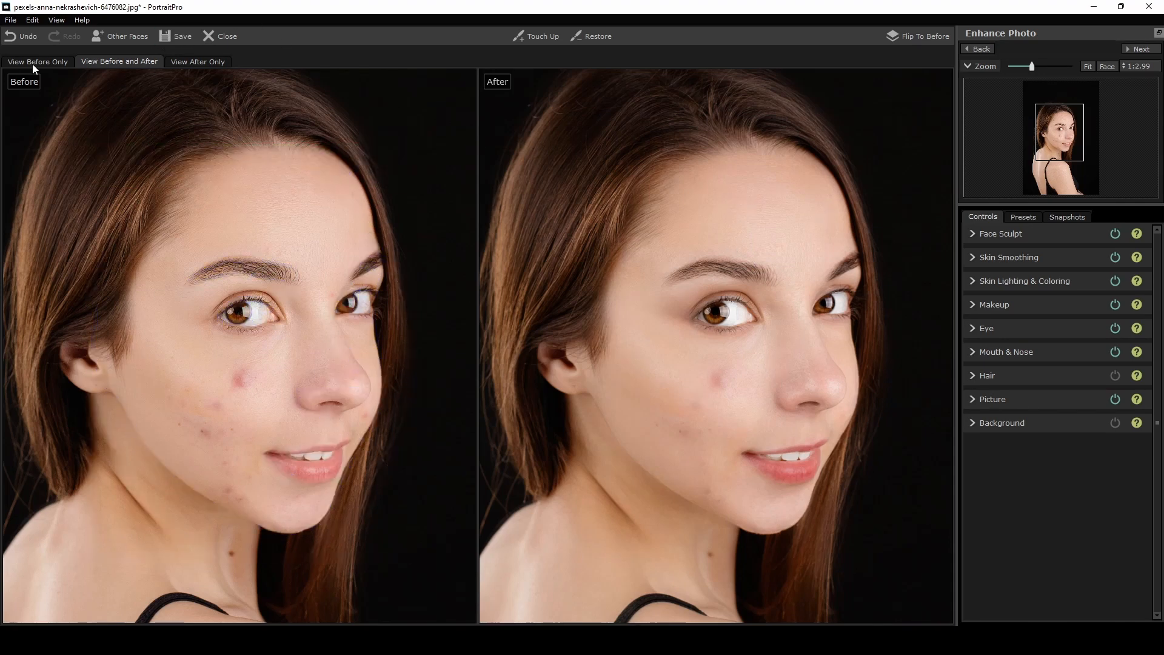
left_click(195, 62)
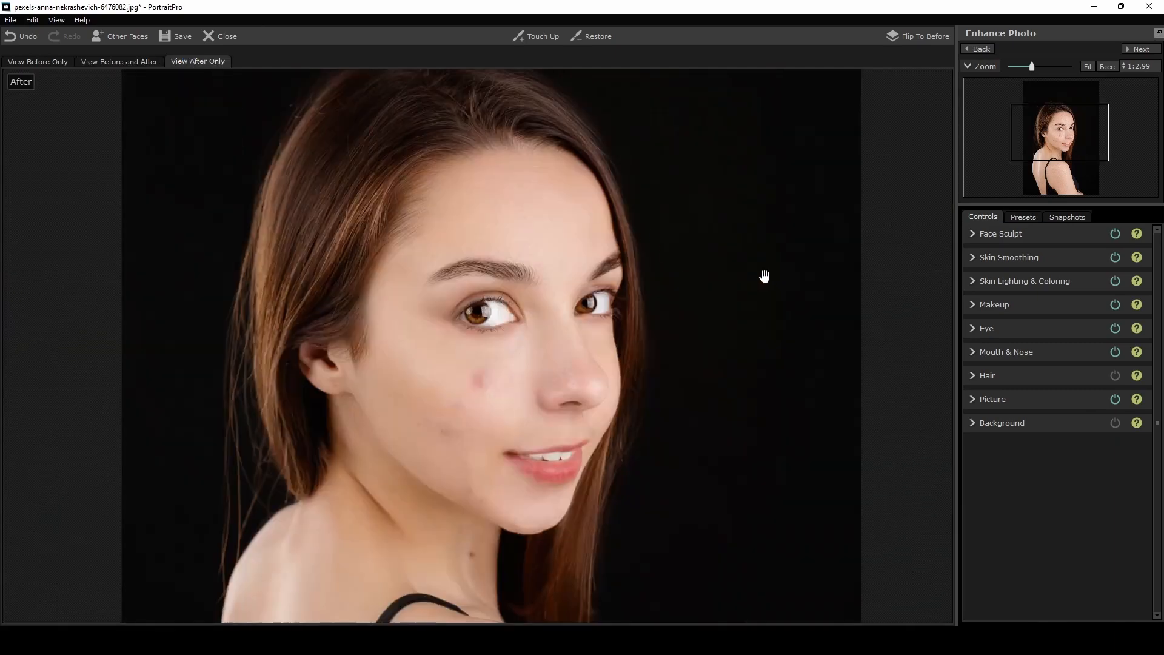
left_click(119, 62)
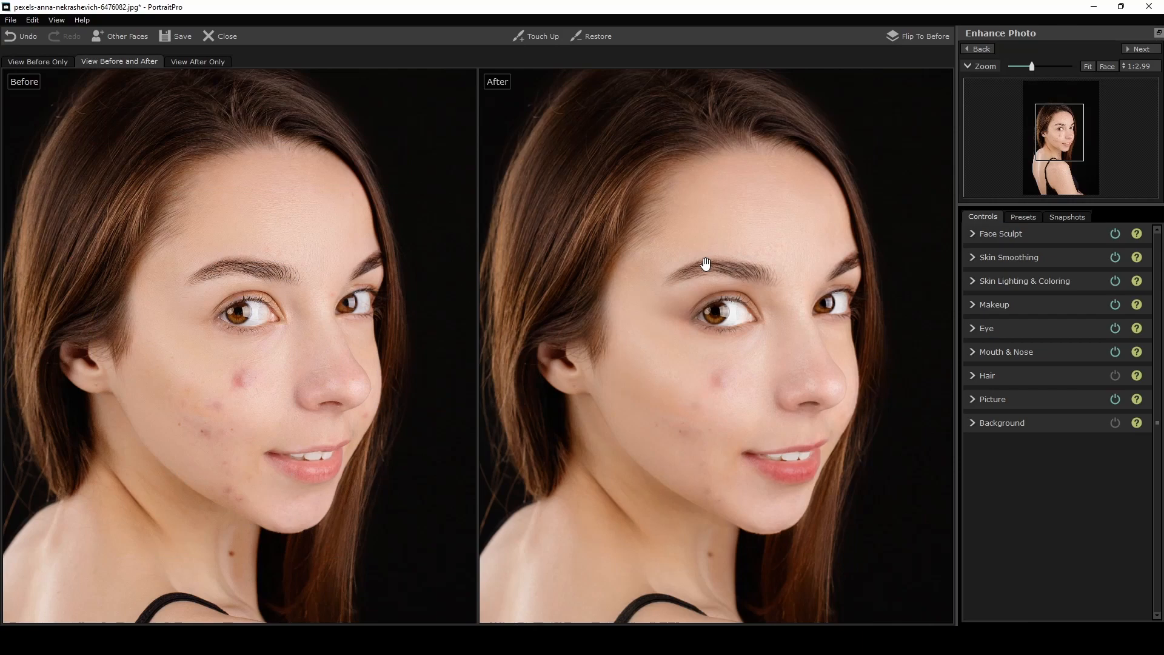
scroll(706, 264, "up", 2)
scroll(706, 264, "down", 2)
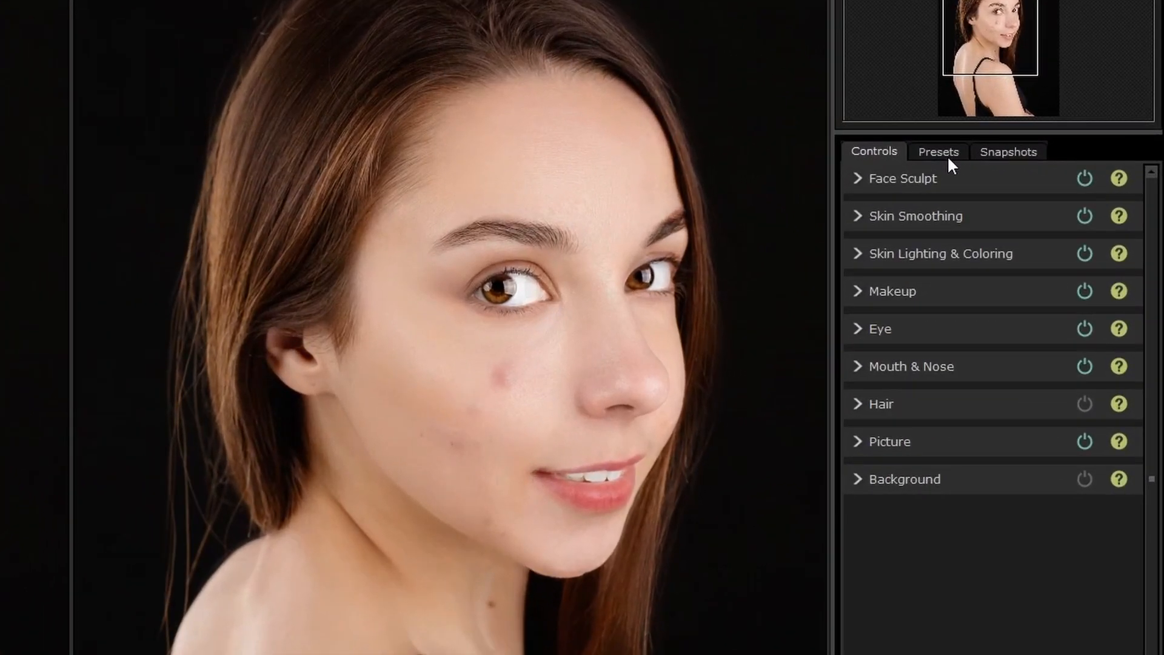
Open the presets and examine the available looks, such as Glamorous, Skin, Eyes, Lips, Maximum Sculpt, Maximum Lighting and No Lighting.
left_click(948, 157)
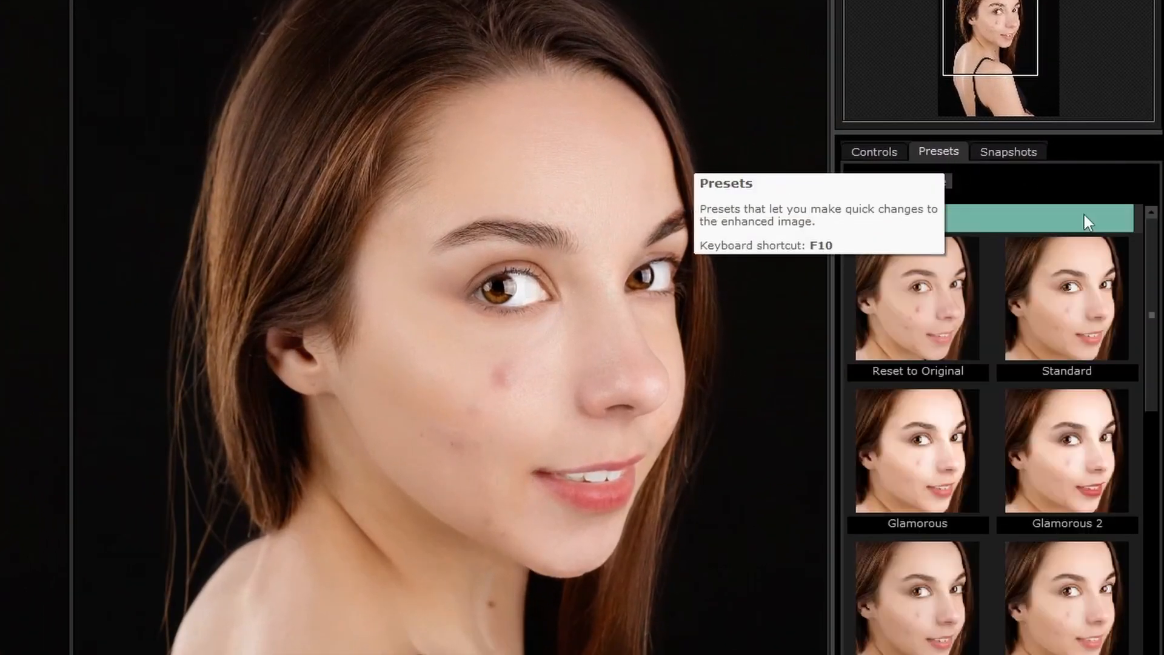
scroll(1148, 256, "down", 3)
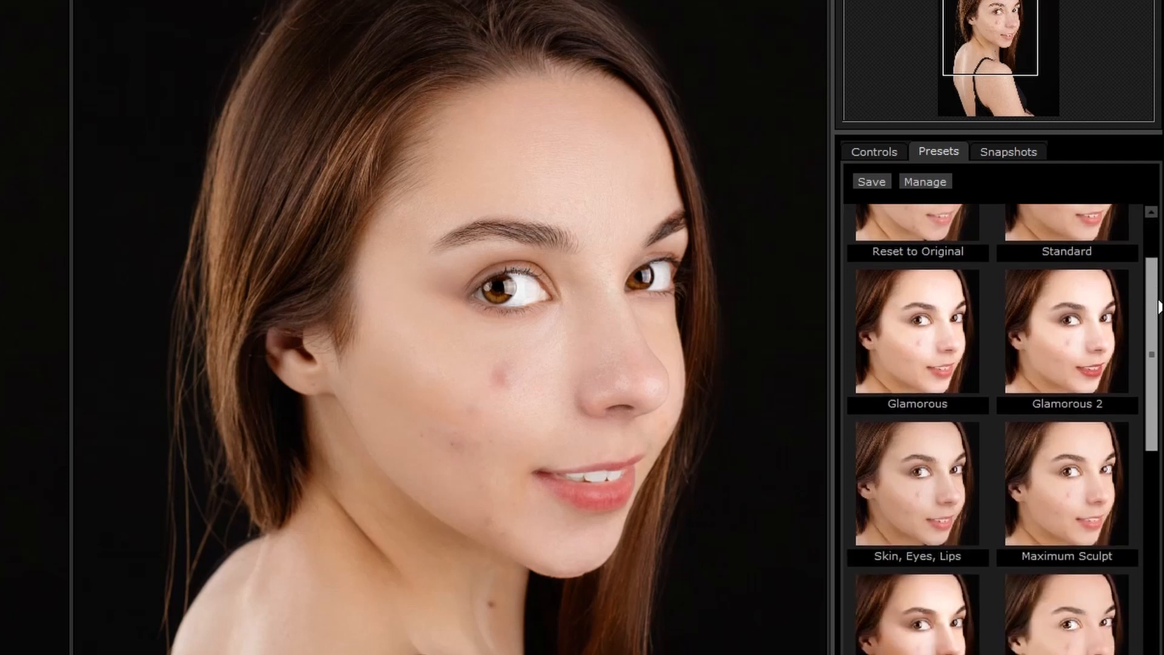
scroll(1159, 304, "down", 5)
left_click_drag(1157, 436, 1157, 448)
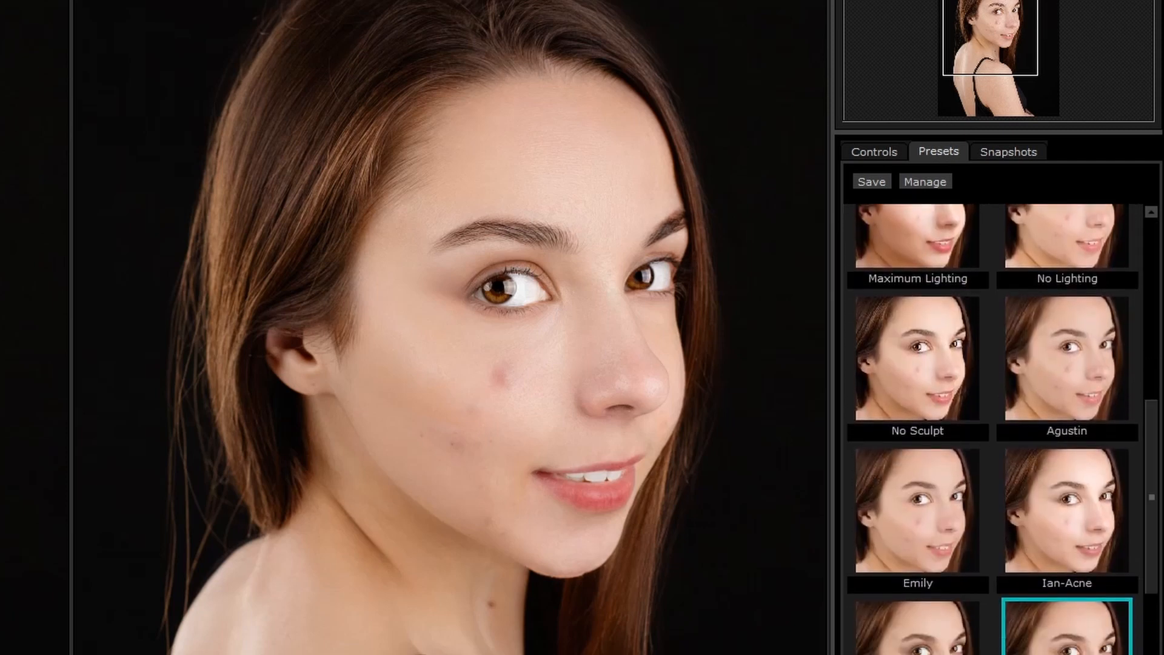
scroll(1152, 501, "up", 3)
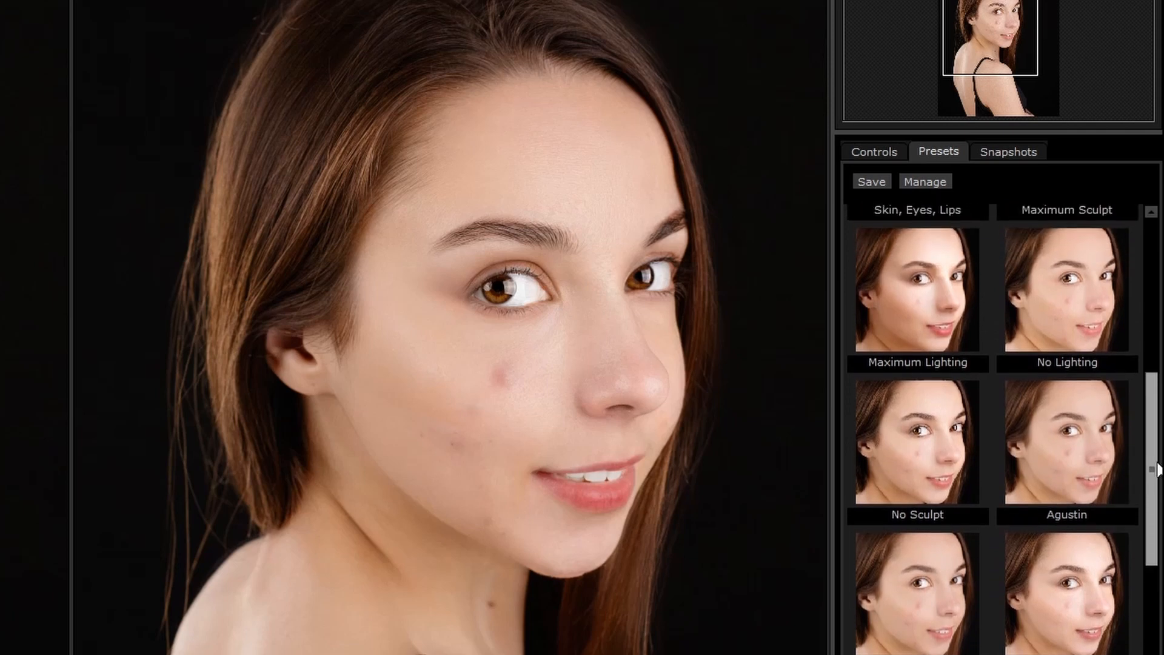
scroll(1067, 607, "down", 4)
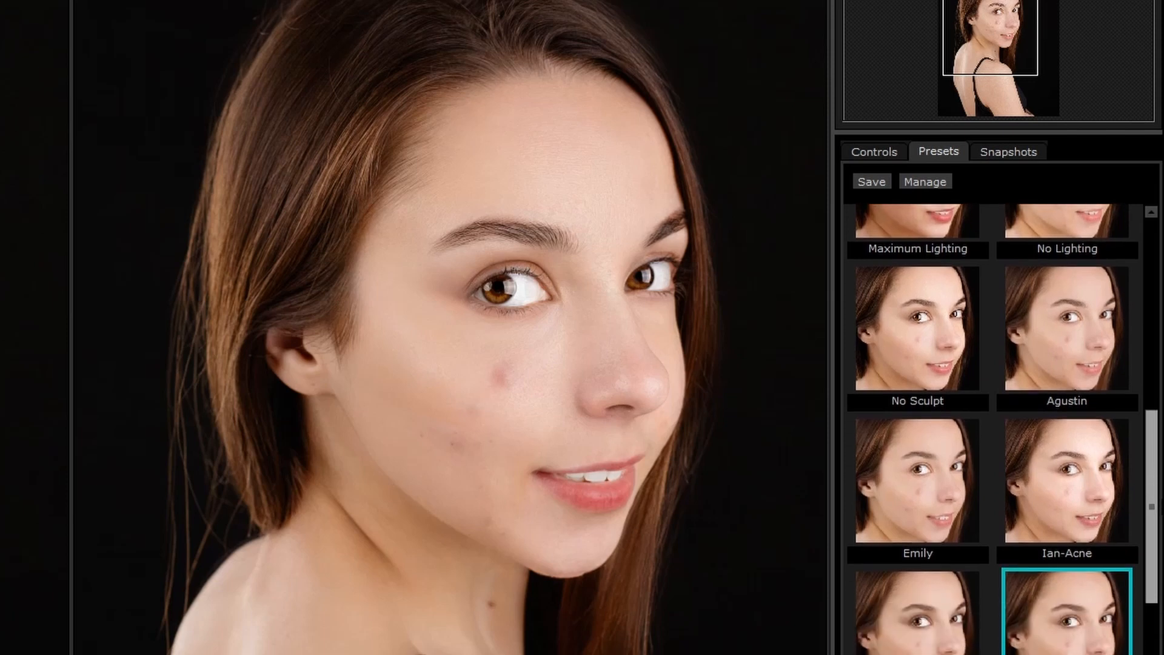
scroll(1067, 606, "up", 7)
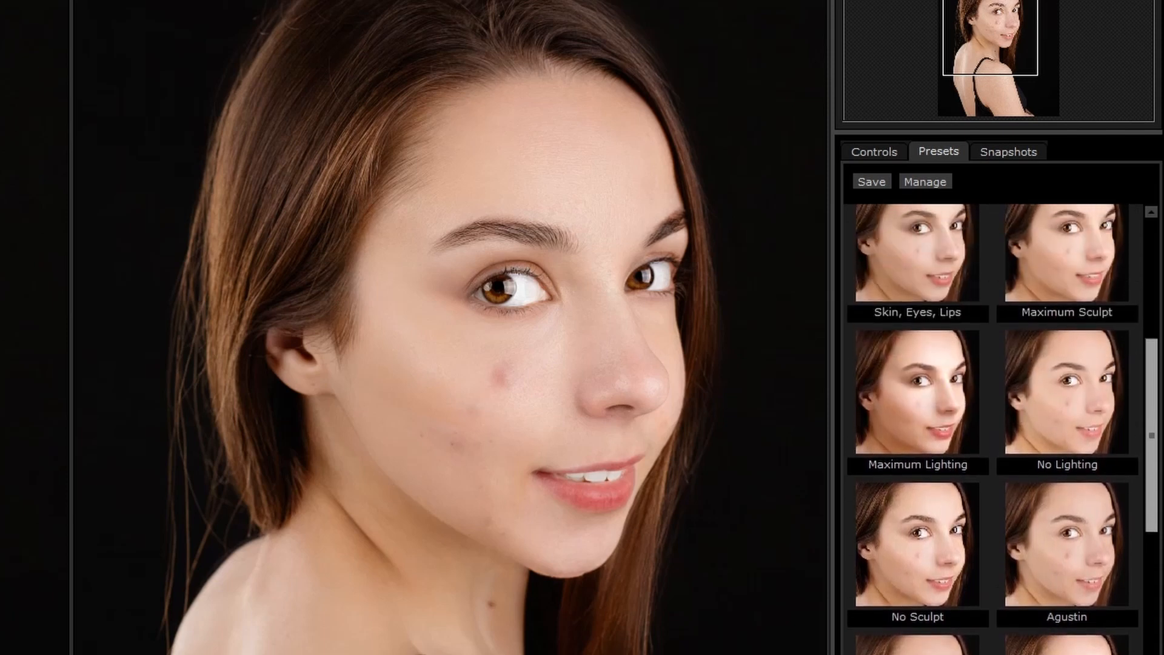
scroll(993, 429, "up", 1)
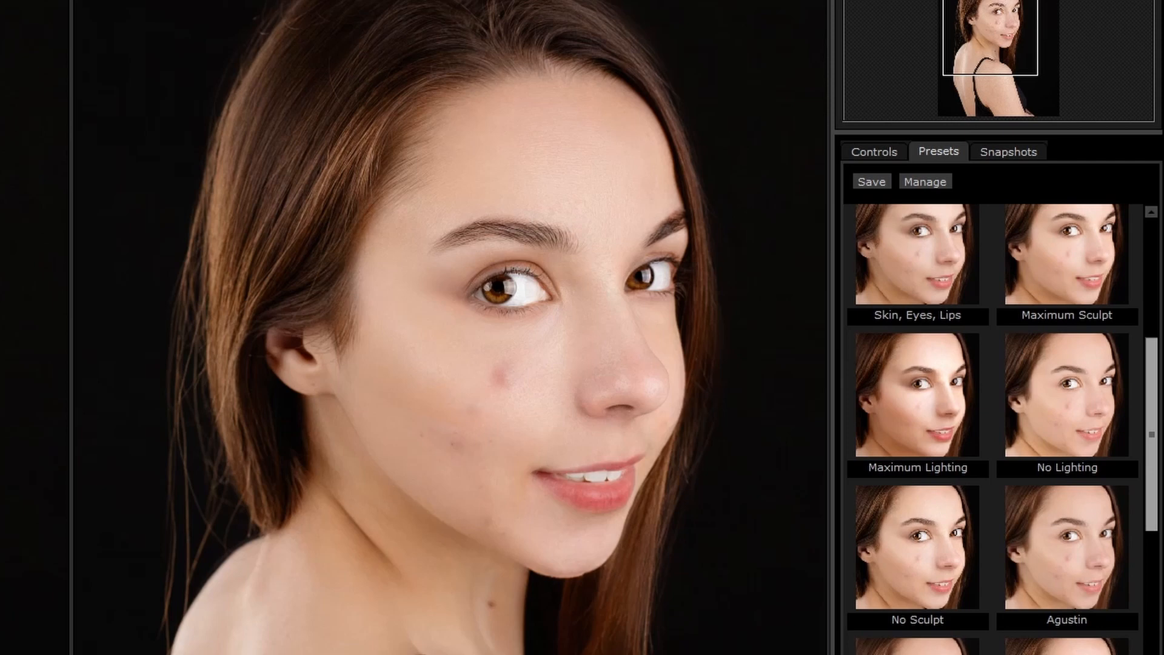
scroll(995, 429, "down", 2)
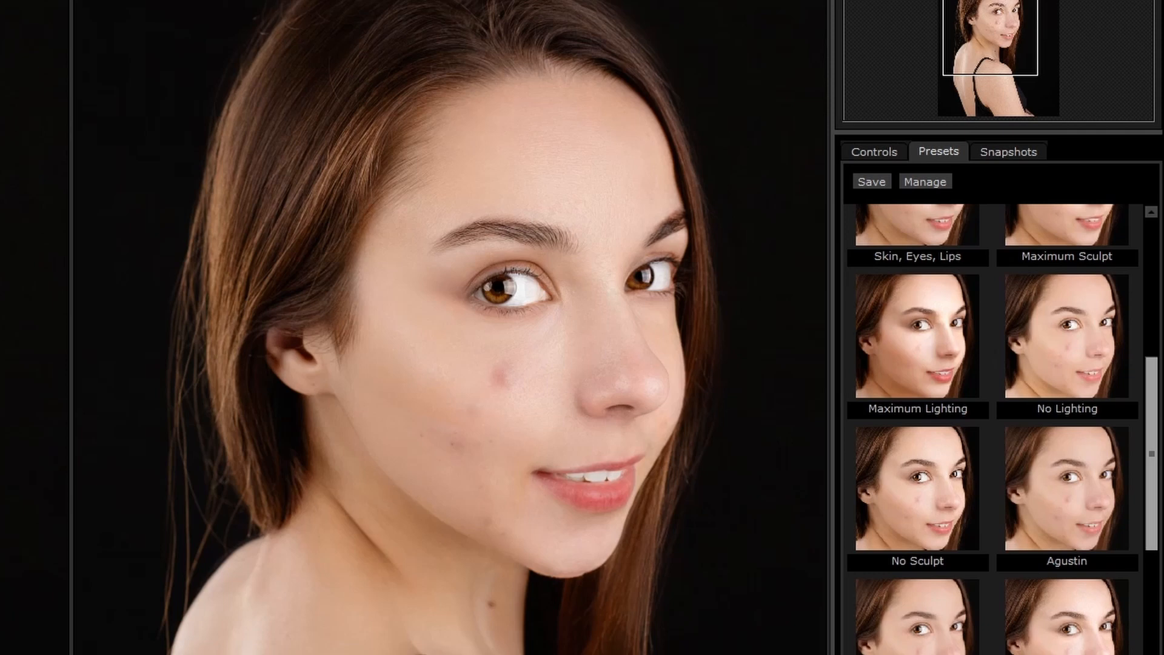
scroll(995, 429, "up", 8)
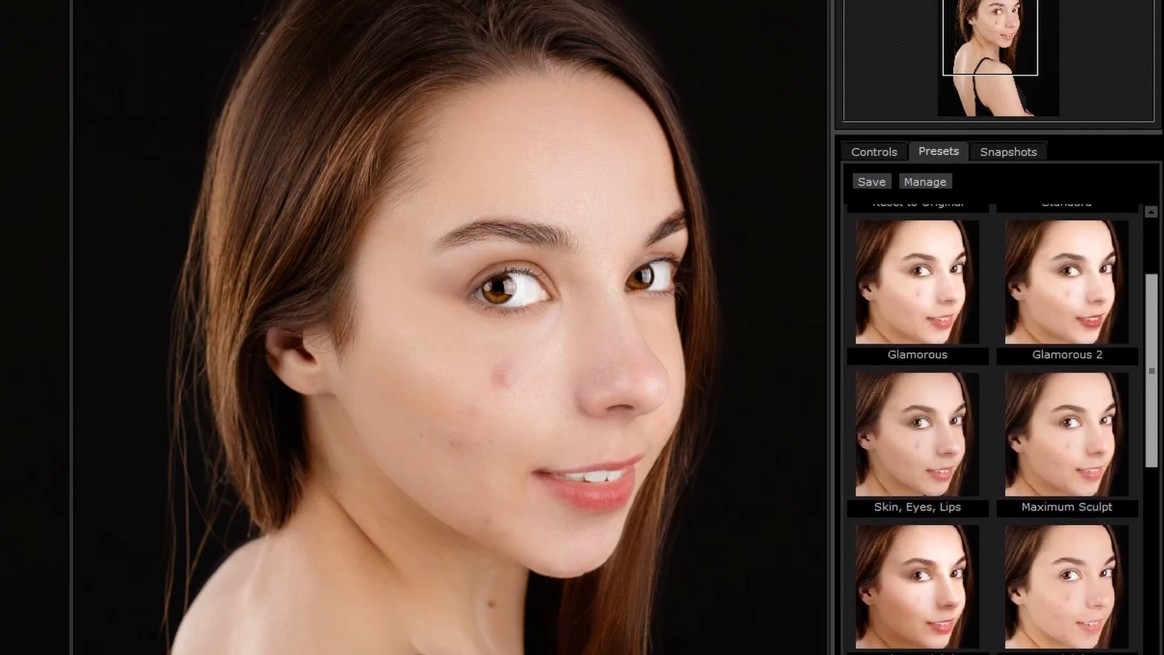
scroll(994, 430, "down", 2)
scroll(995, 430, "up", 2)
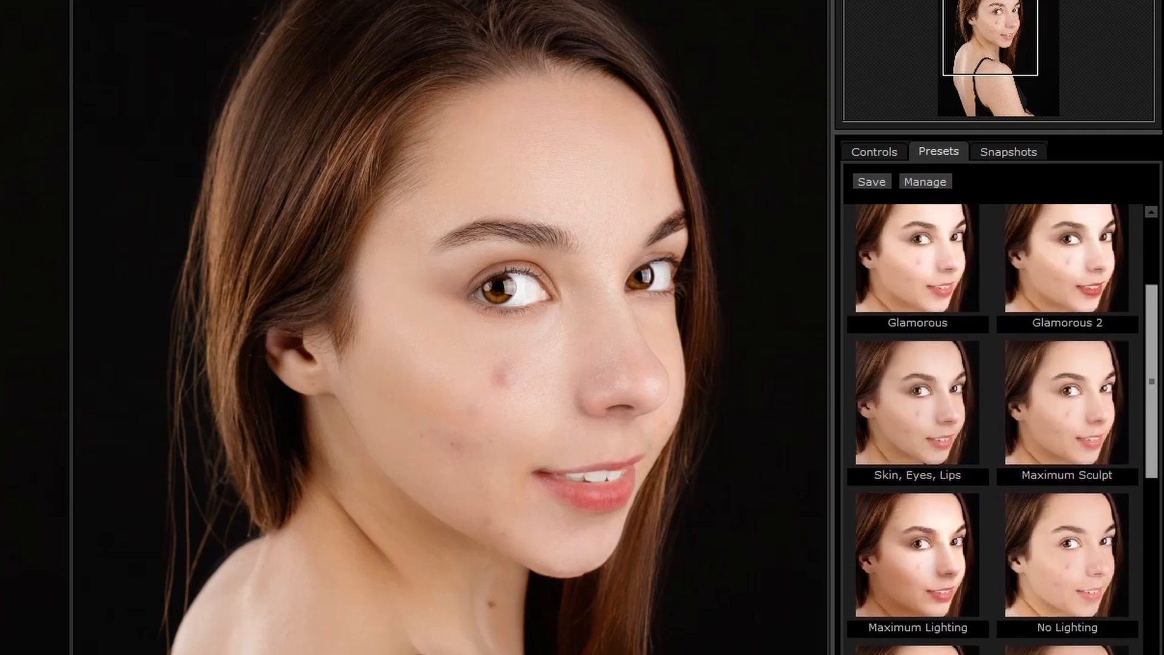
Browse further through the looks and apply the Maximum Lighting preset to the portrait.
scroll(994, 429, "down", 2)
scroll(907, 377, "down", 4)
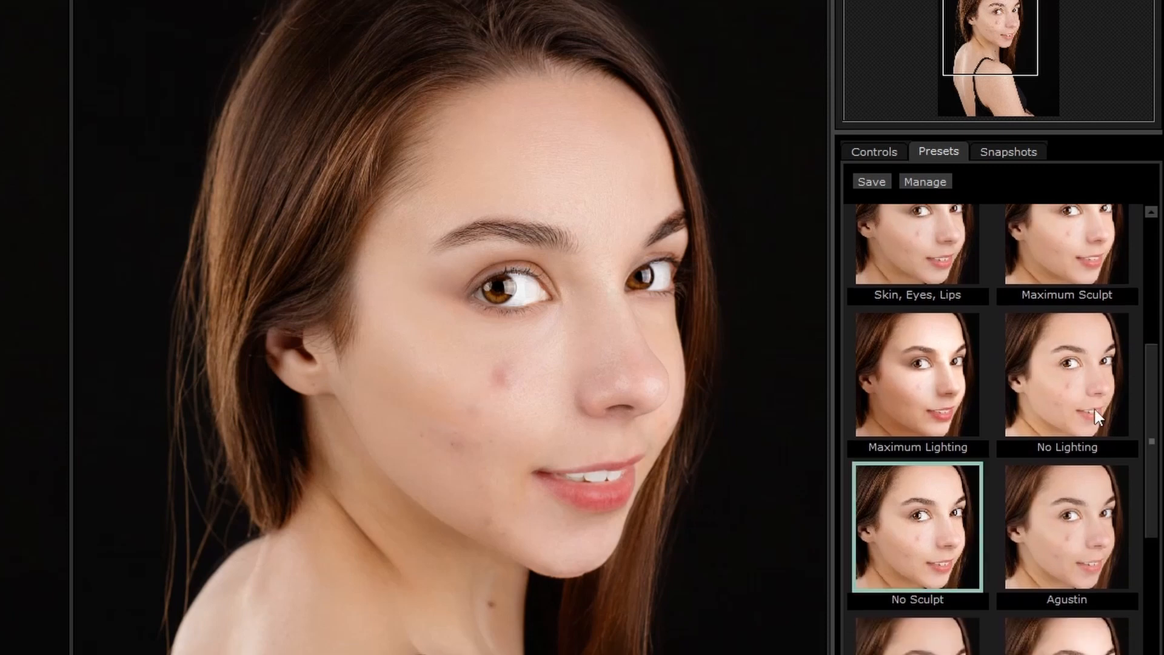
left_click(921, 396)
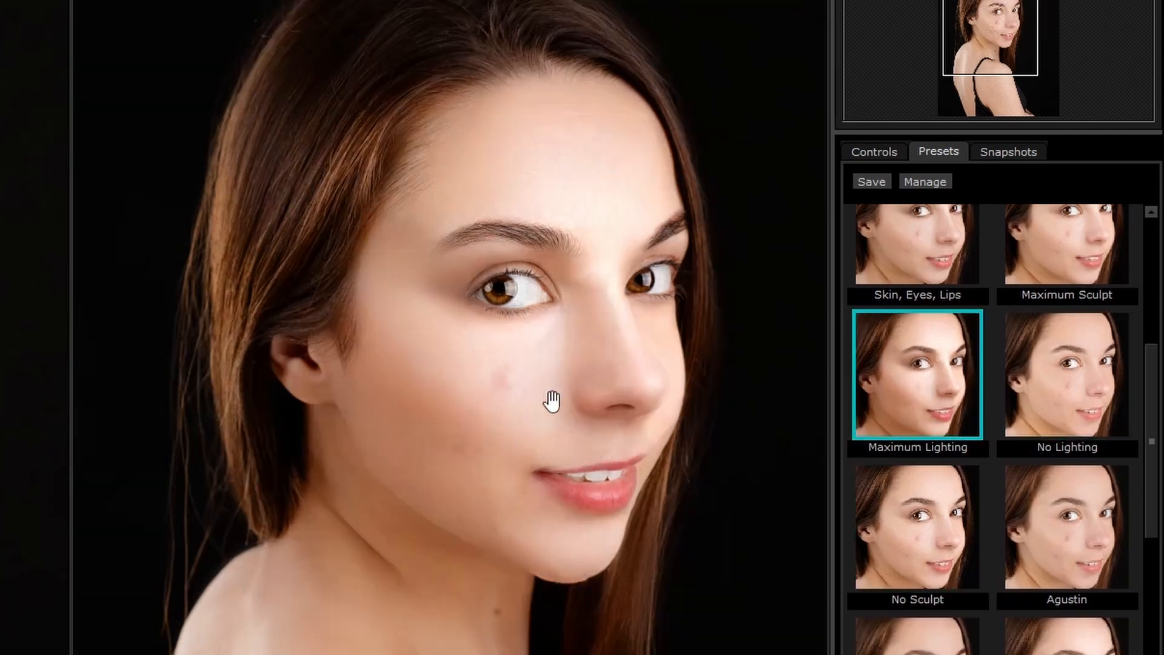
Examine the portrait as a whole and the cheek, jaw and eye areas up close for remaining skin blemishes.
scroll(572, 380, "down", 2)
scroll(572, 380, "down", 1)
left_click_drag(553, 397, 540, 308)
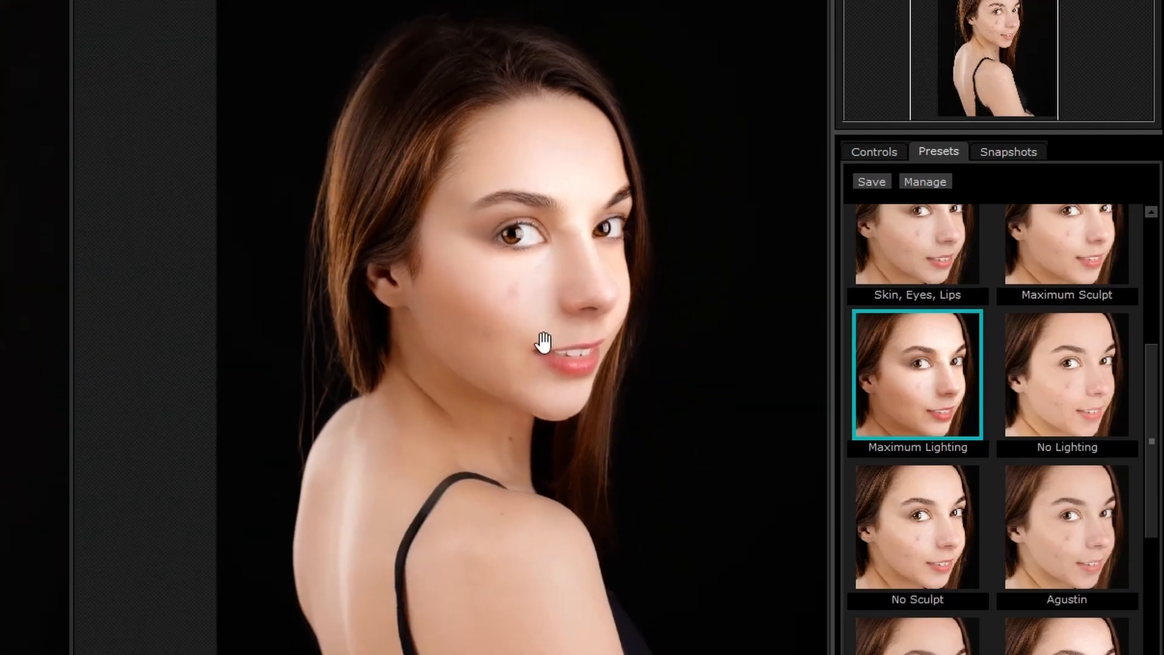
scroll(546, 343, "up", 3)
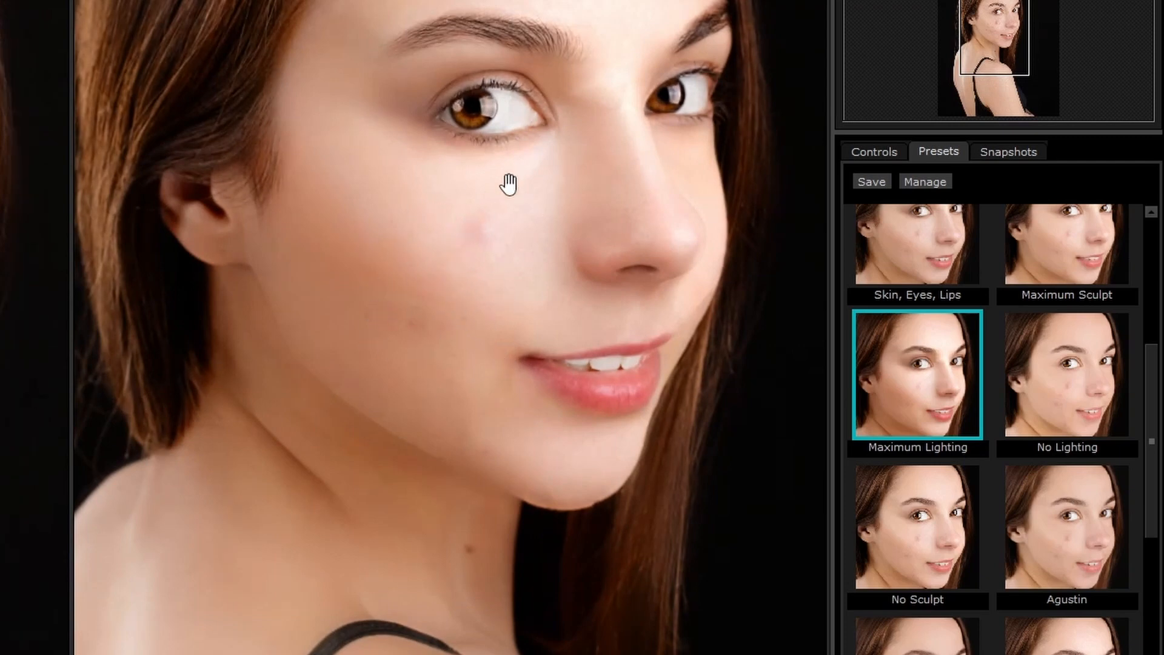
left_click_drag(460, 385, 527, 400)
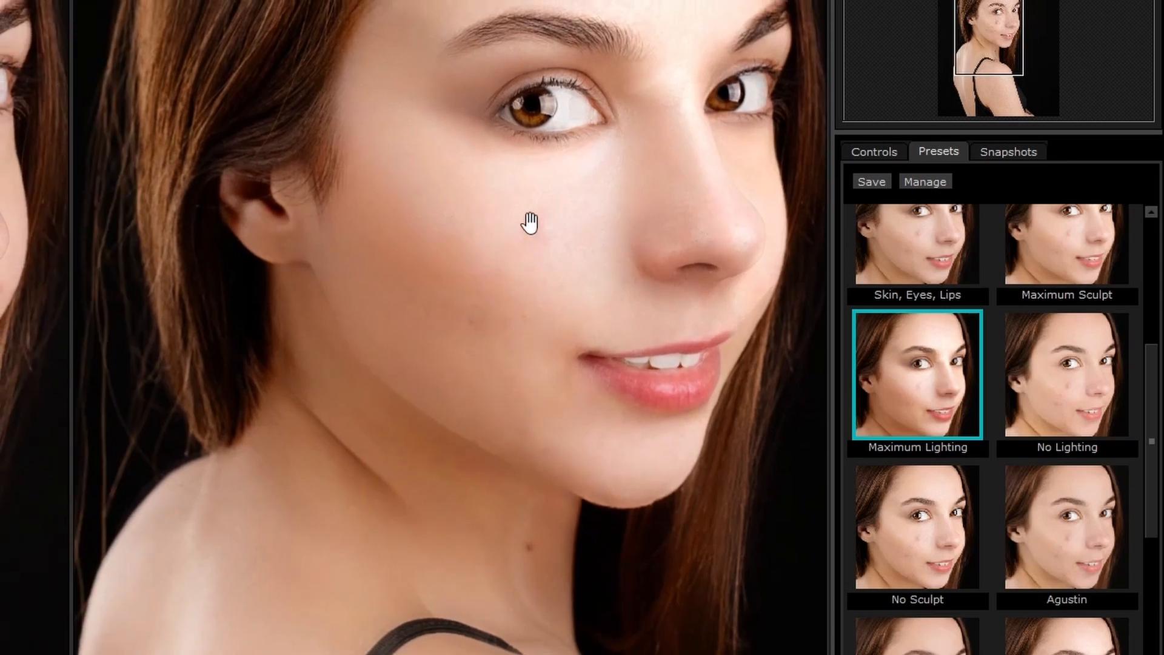
left_click_drag(493, 266, 448, 330)
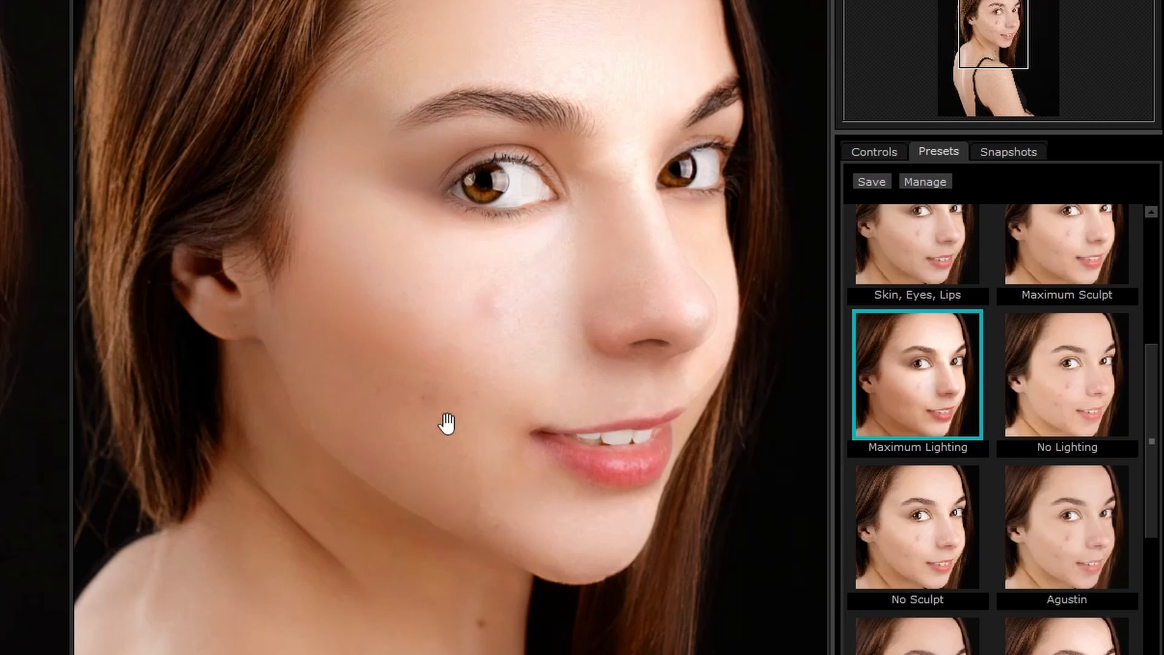
scroll(494, 456, "up", 2)
scroll(495, 455, "down", 1)
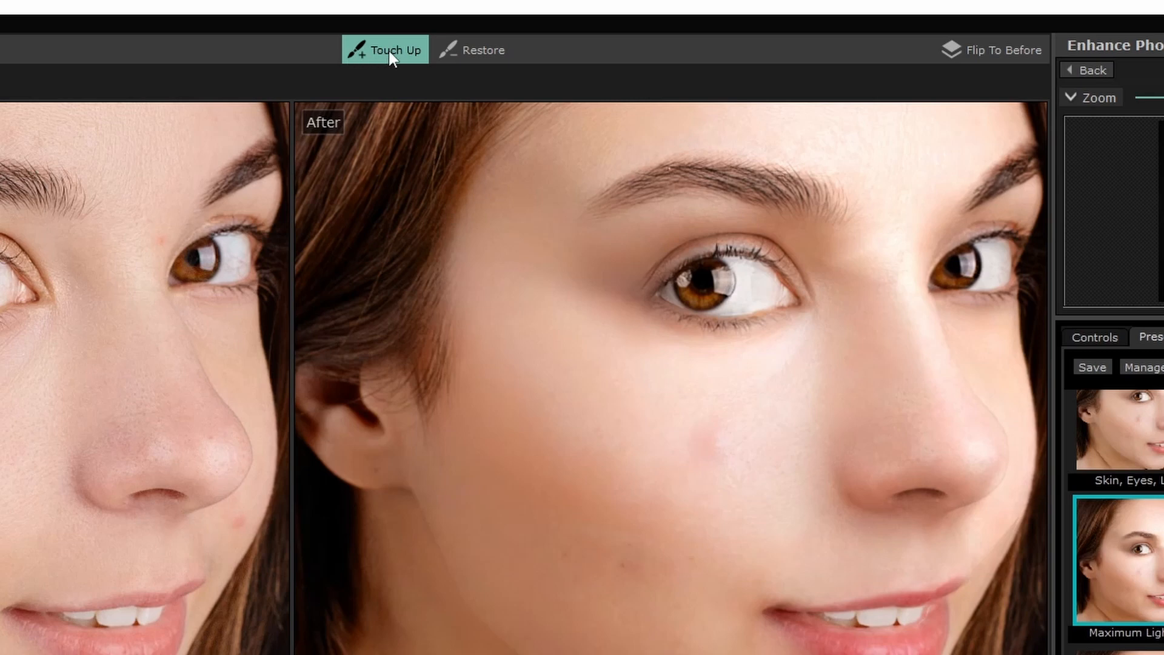
Remove the remaining blemishes on the near cheek and jaw with the Touch Up brush at size 22 and strength 15.
left_click(389, 48)
left_click_drag(159, 59, 176, 60)
left_click(696, 453)
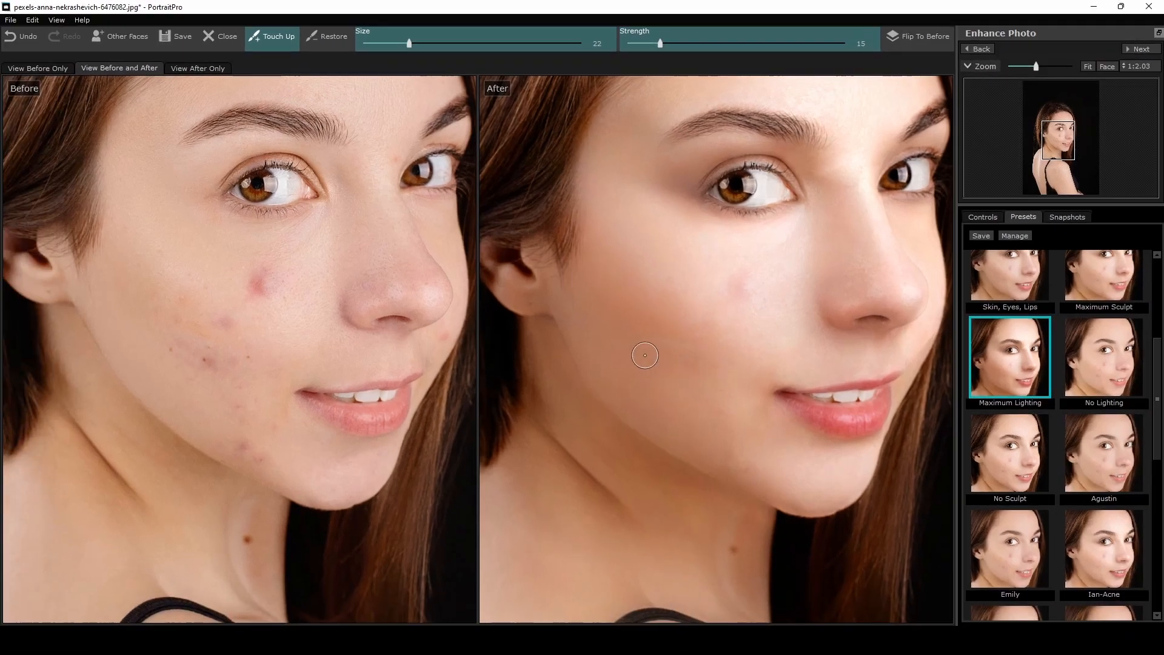
scroll(708, 331, "up", 2)
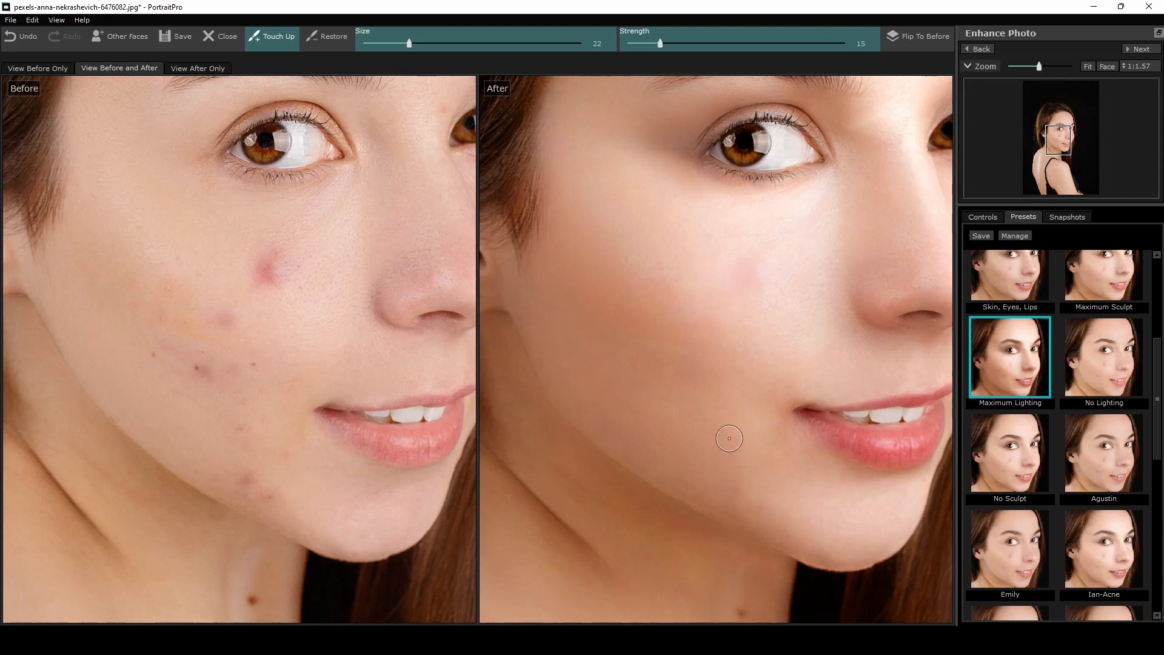
Touch up the mole on the neck and the small spots on the shoulder.
left_click_drag(715, 423, 708, 221)
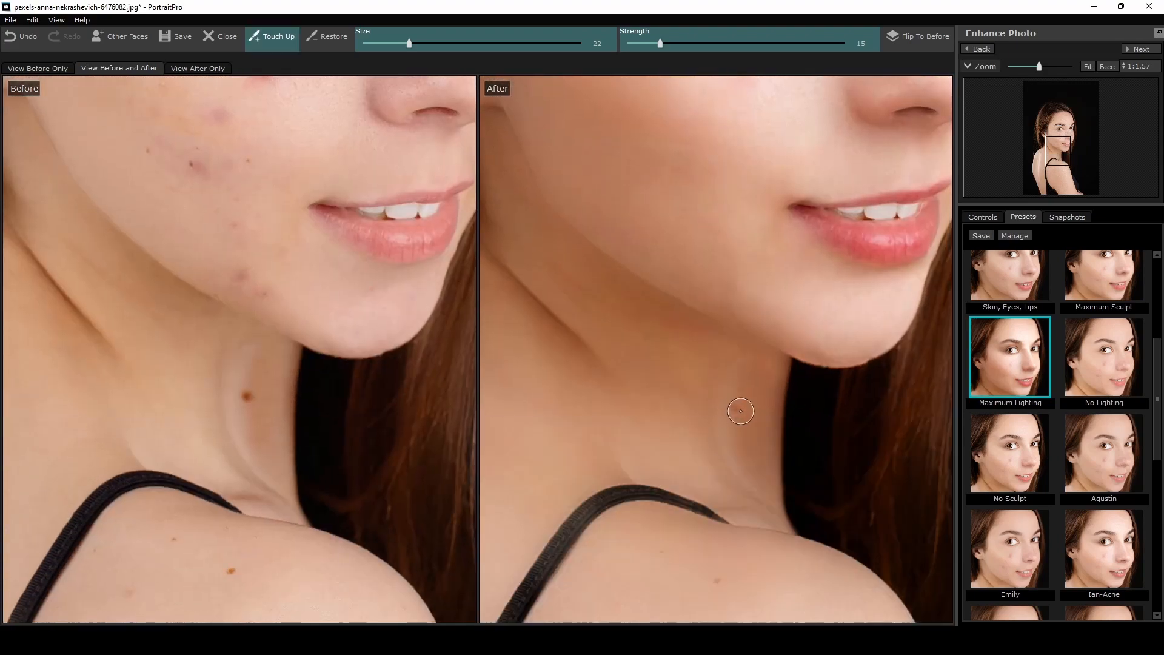
left_click_drag(731, 410, 720, 274)
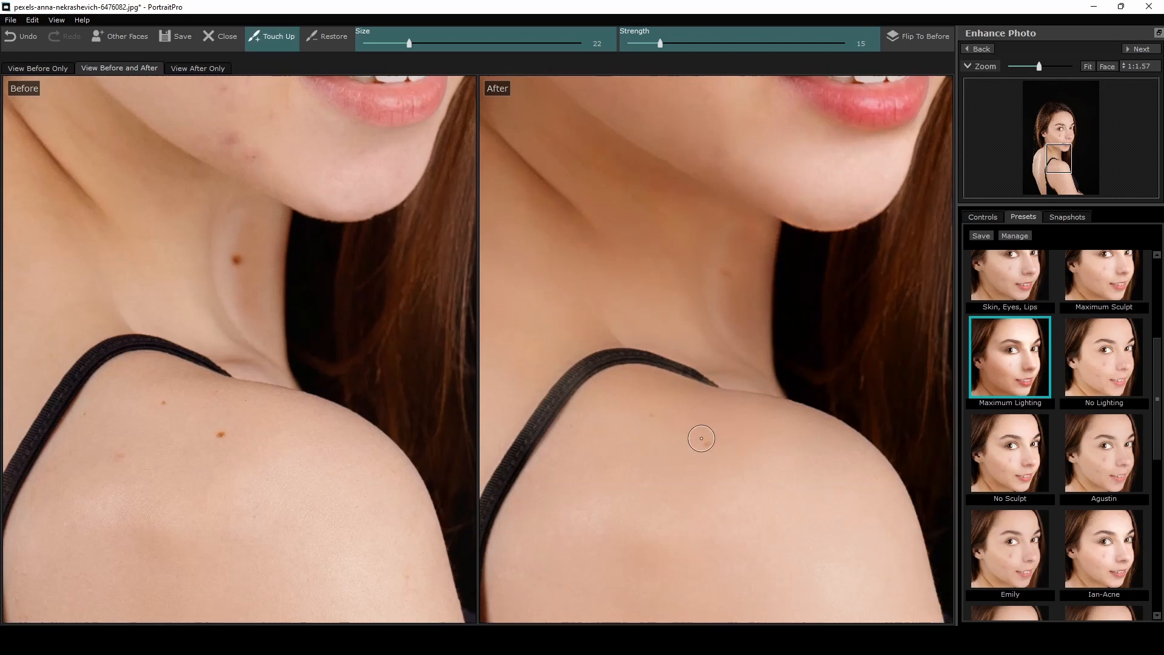
left_click(652, 416)
left_click(726, 276)
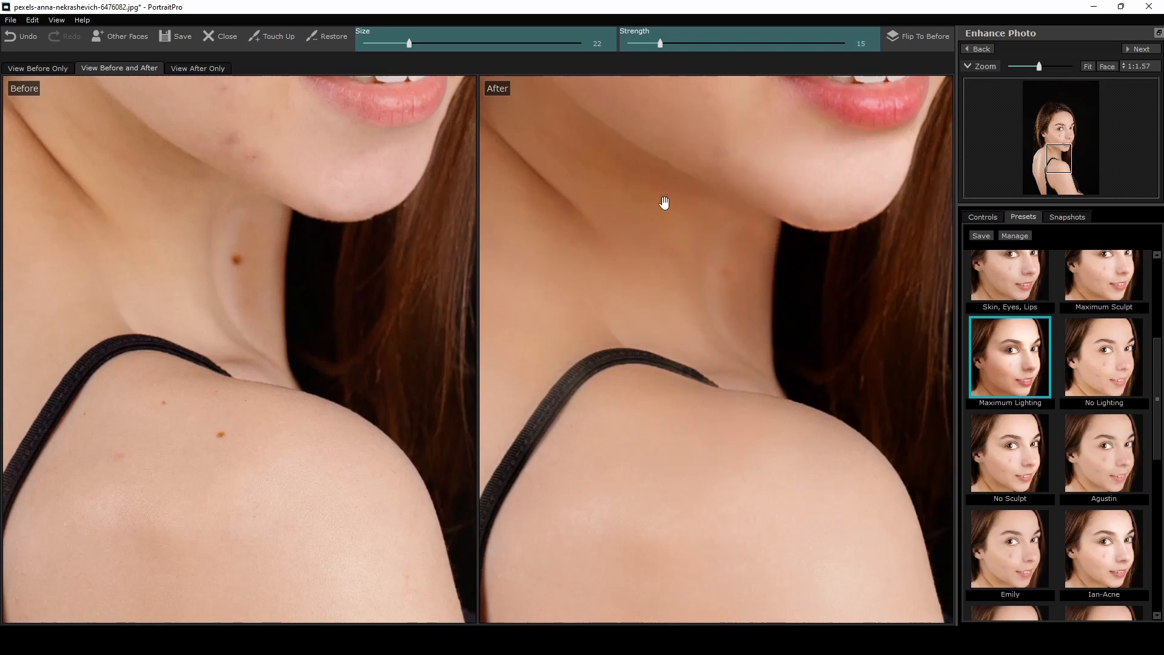
Set the Touch Up brush to size 19 and strength 9 for the far cheek beside the nose.
left_click_drag(663, 200, 676, 383)
scroll(692, 369, "down", 2)
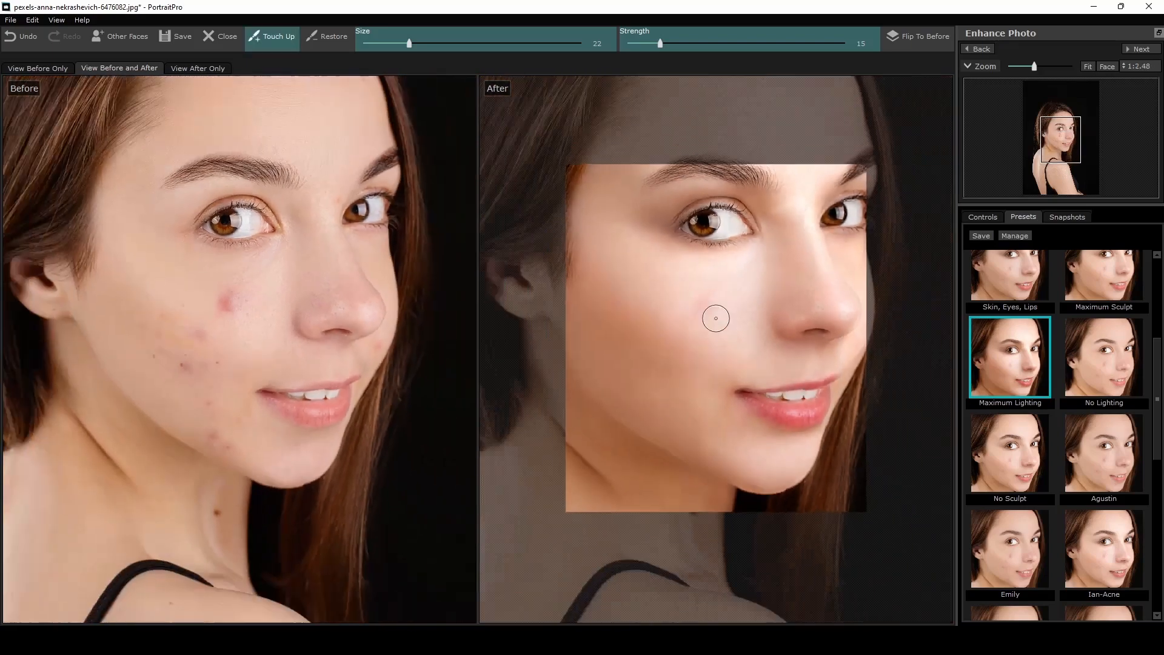
scroll(716, 317, "down", 1)
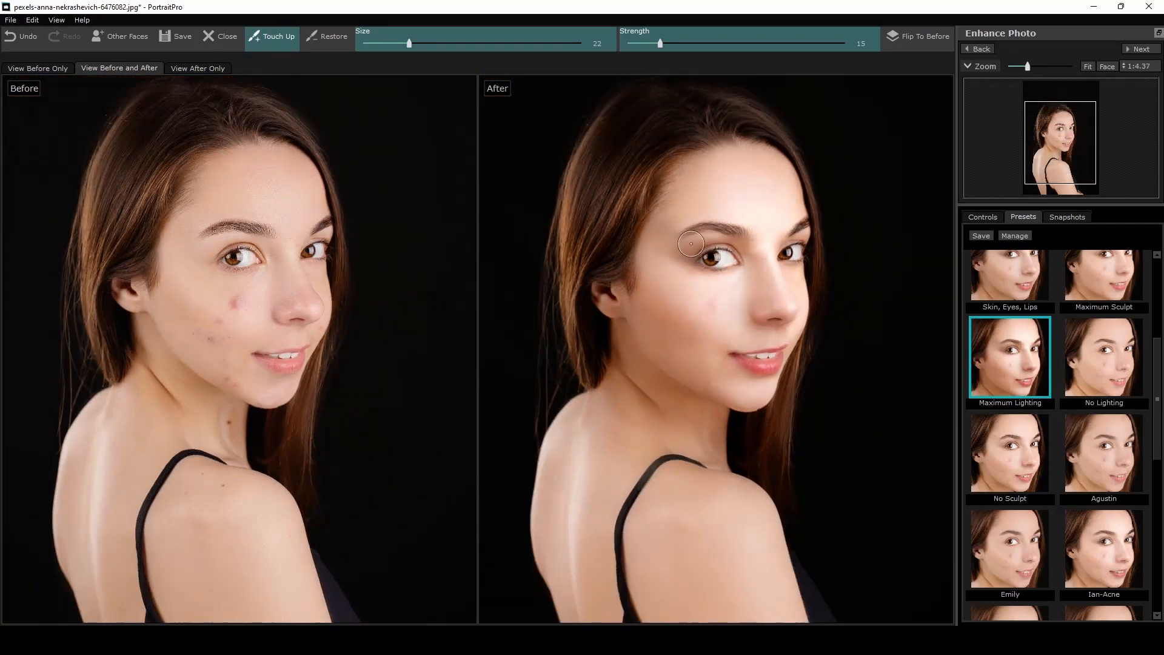
left_click(754, 283)
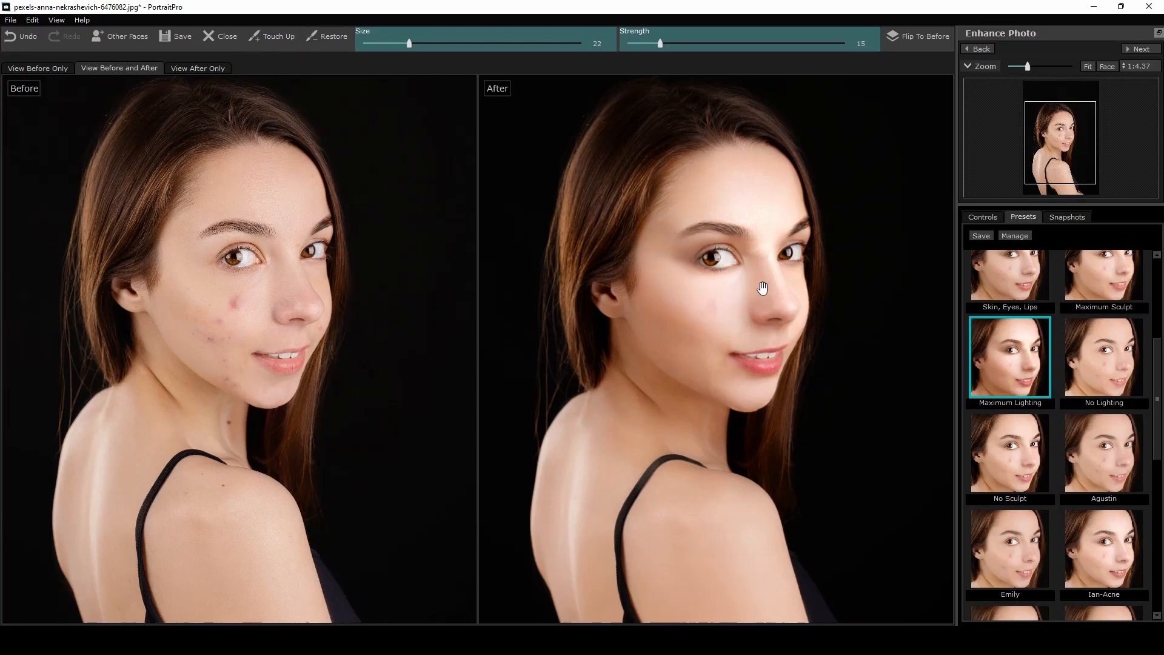
scroll(756, 301, "up", 2)
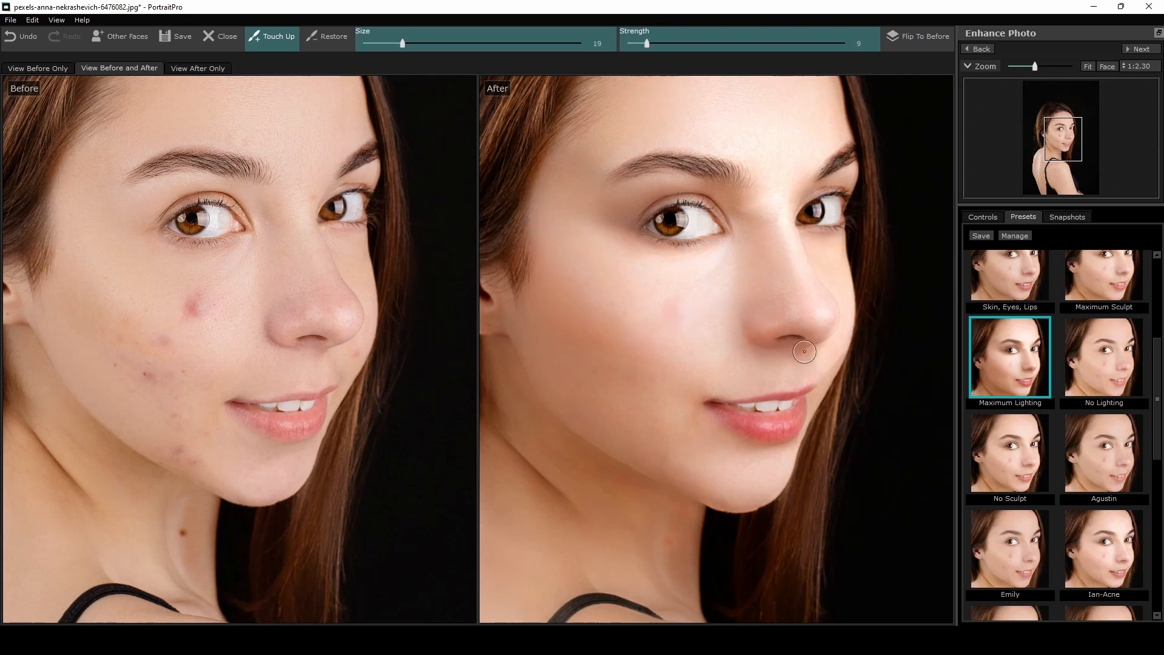
left_click_drag(804, 307, 684, 310)
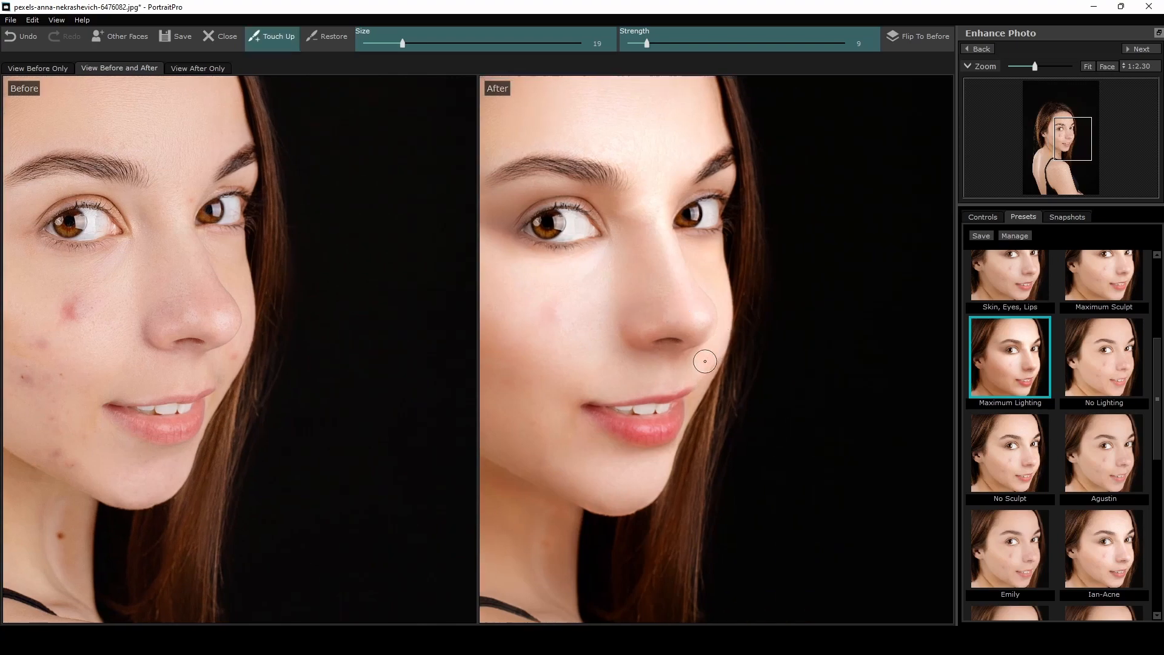
Compare the whole retouched portrait side by side with the original.
scroll(625, 382, "down", 4)
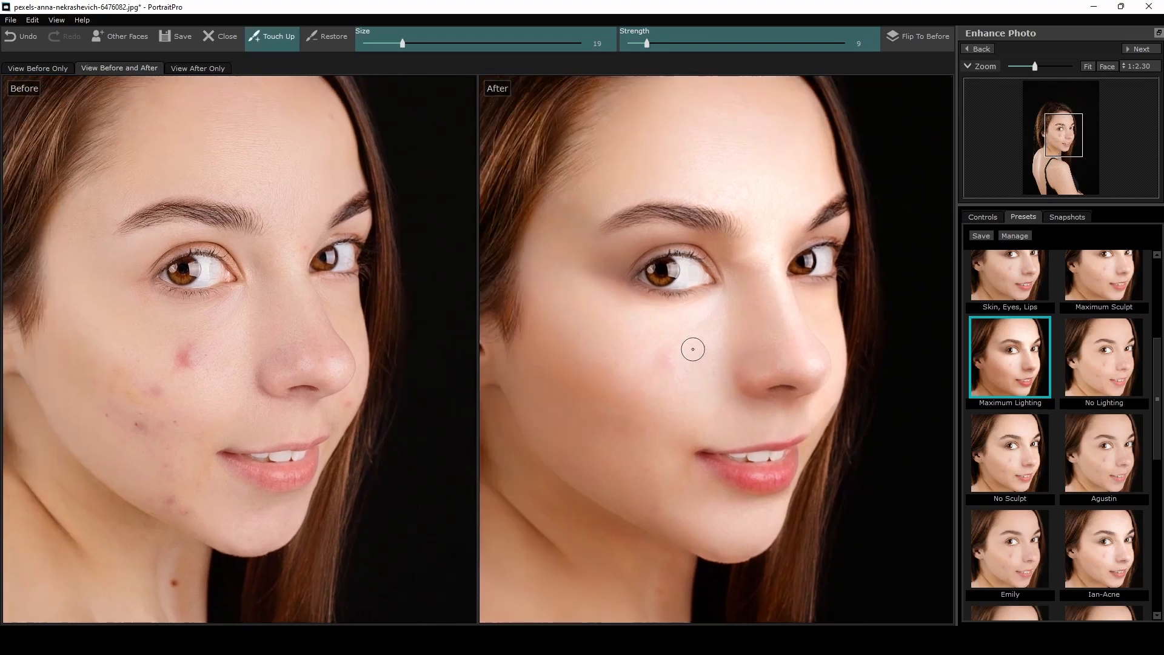
scroll(685, 347, "down", 2)
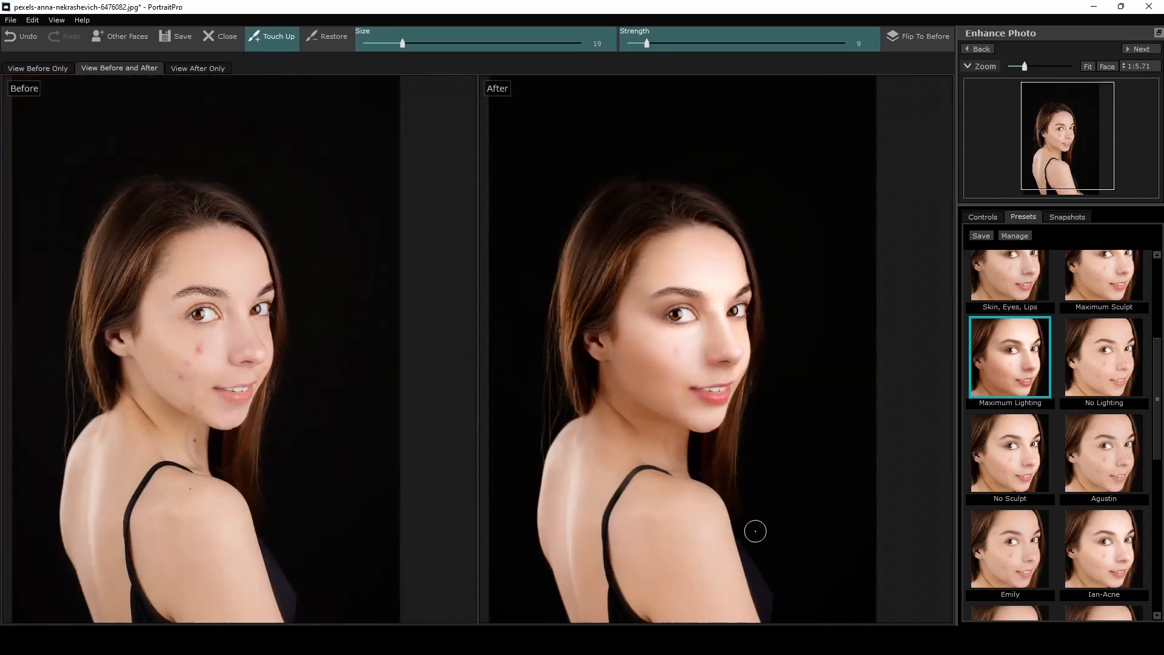
left_click_drag(671, 512, 722, 434)
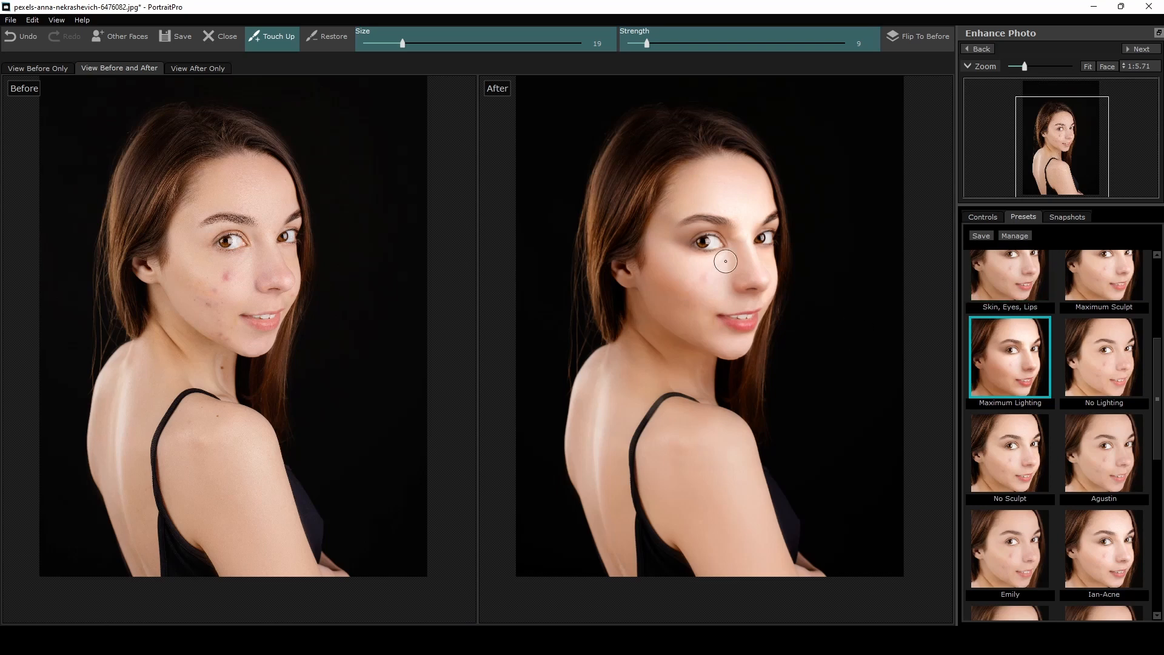
scroll(725, 262, "up", 1)
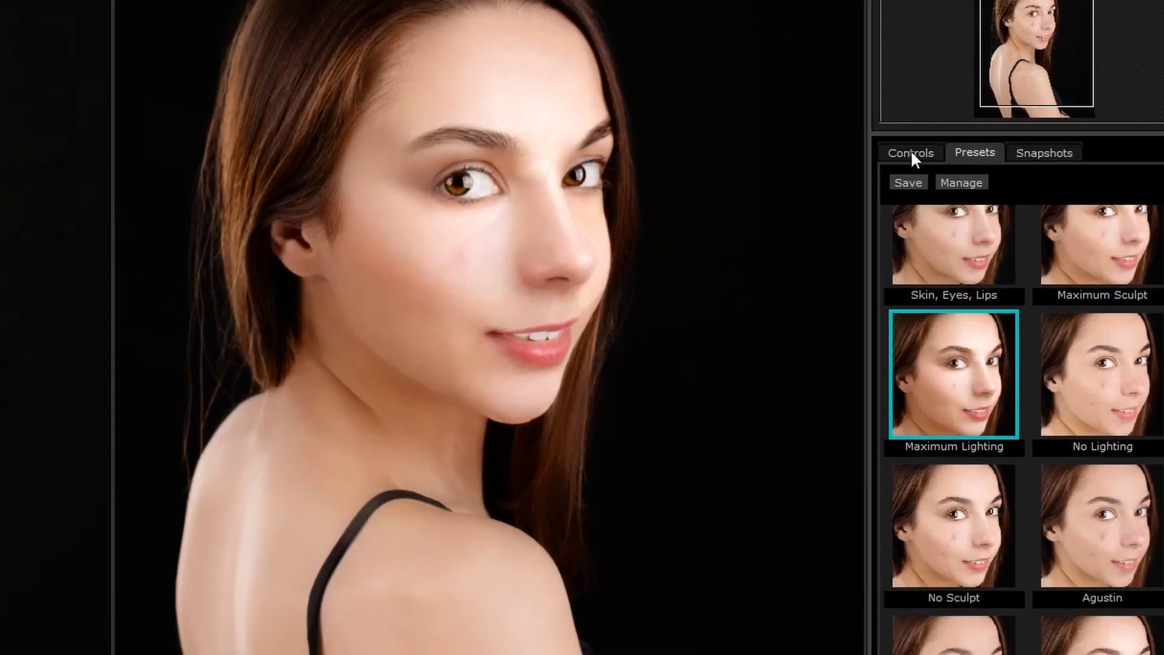
Open the enhancement controls and toggle Skin Smoothing off and on to compare its effect on the portrait.
left_click(911, 152)
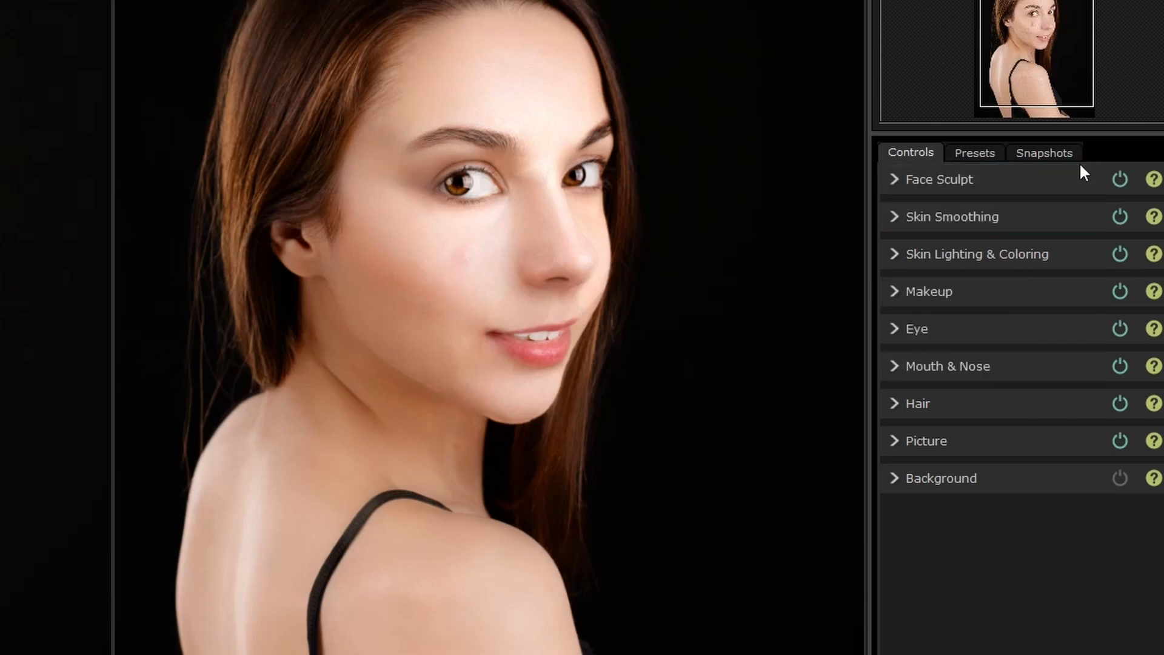
scroll(684, 241, "down", 3)
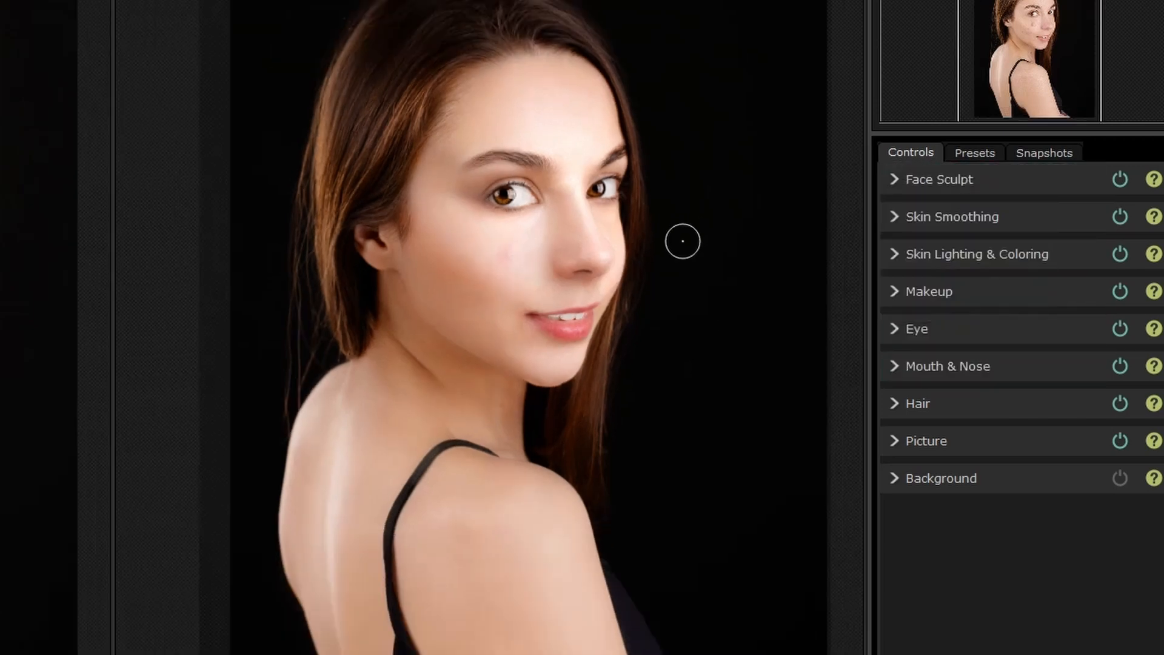
left_click(1123, 184)
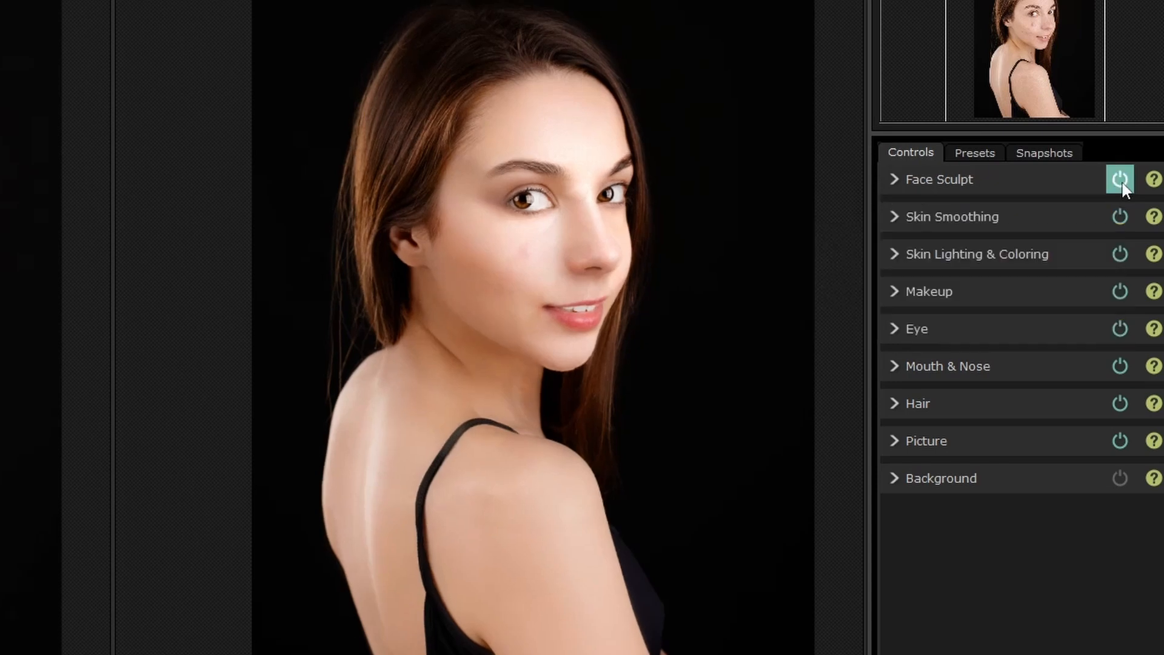
left_click(1120, 214)
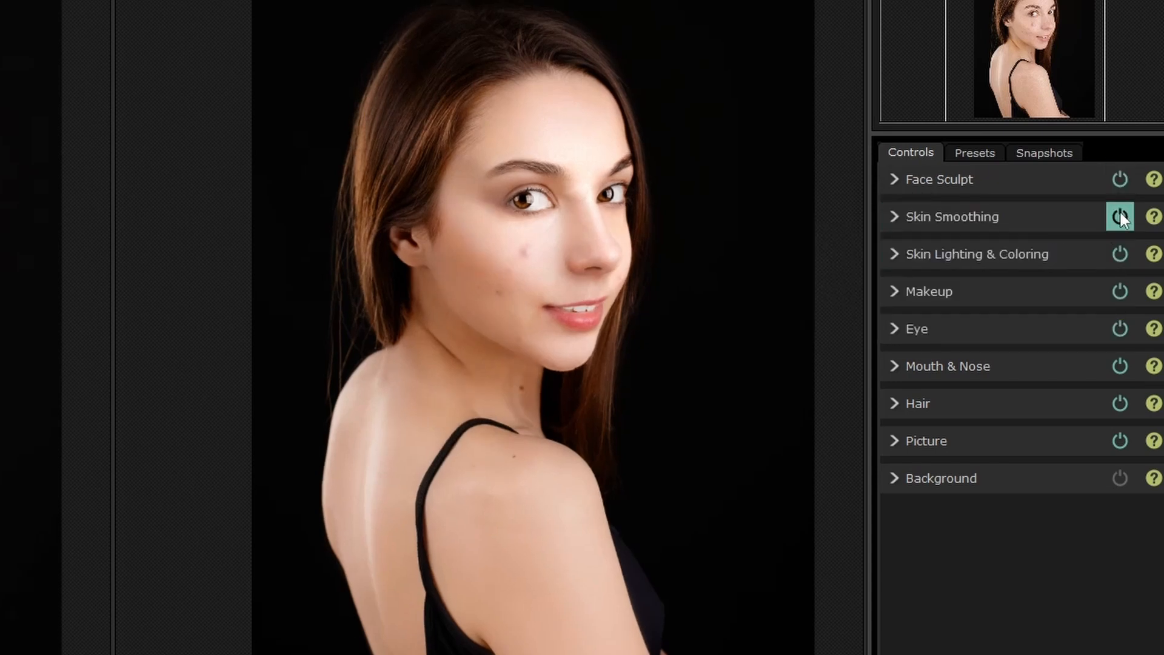
left_click(1120, 214)
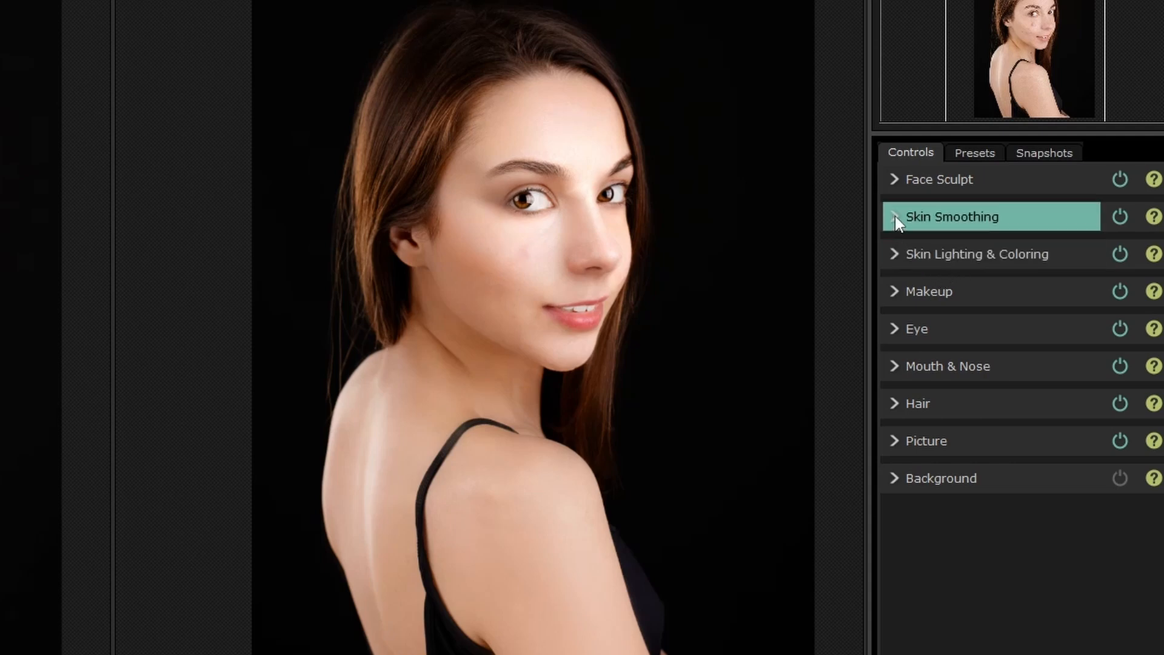
Expand Skin Lighting & Coloring and move the light source up and across to the upper side of the head model.
scroll(428, 164, "up", 2)
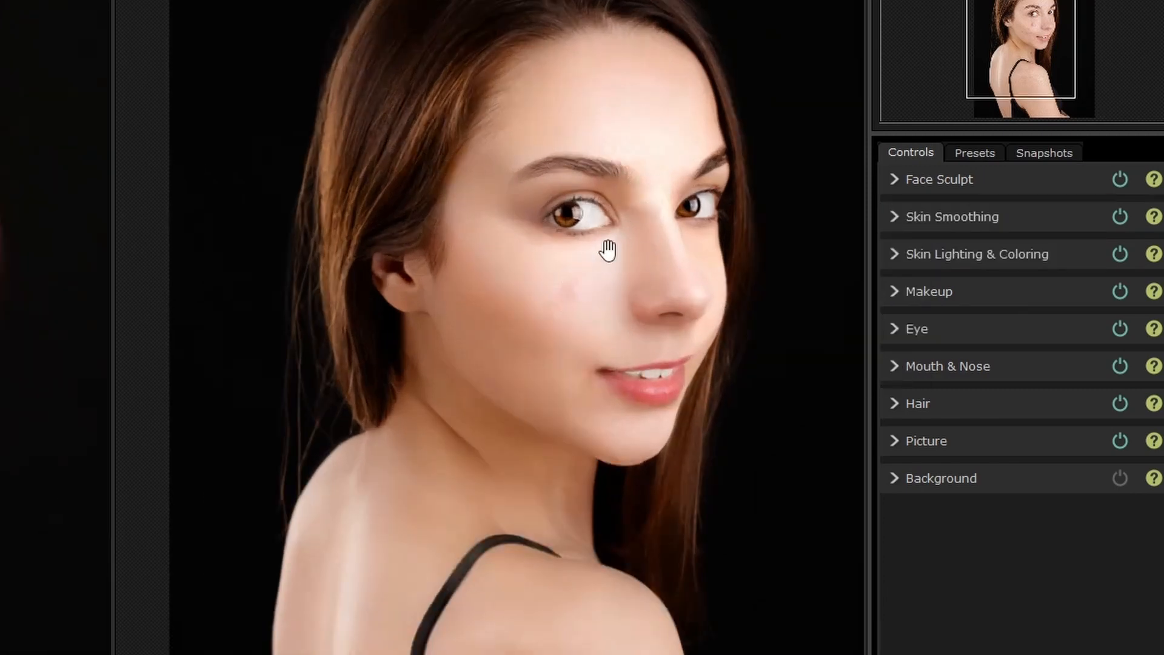
left_click_drag(608, 250, 515, 299)
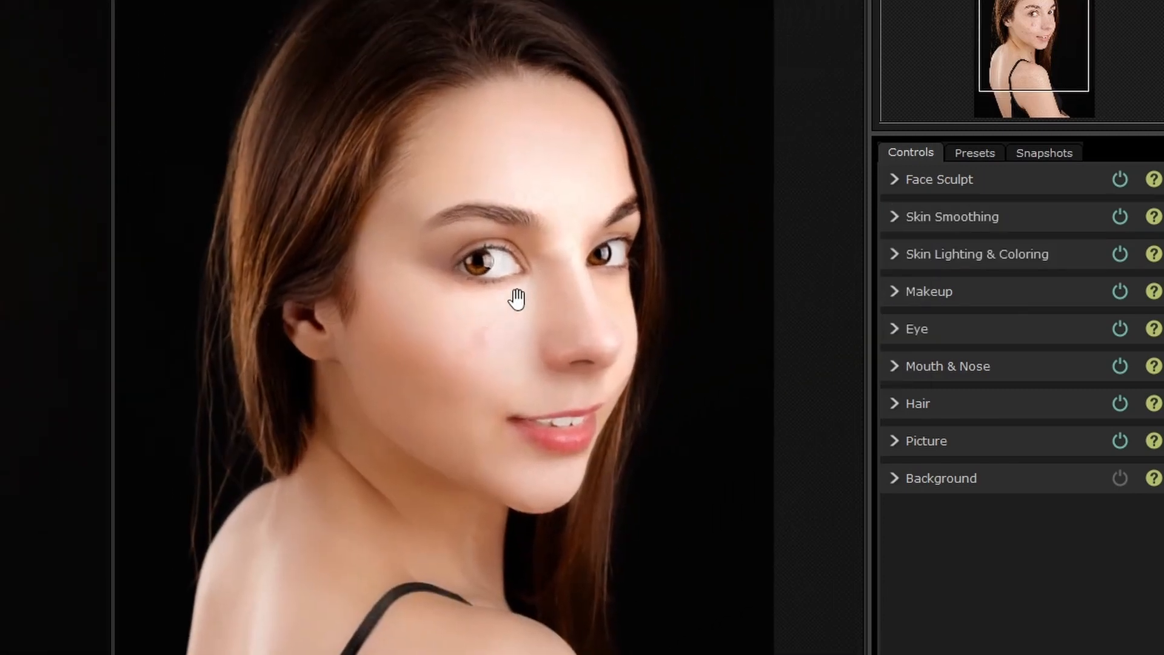
left_click(892, 255)
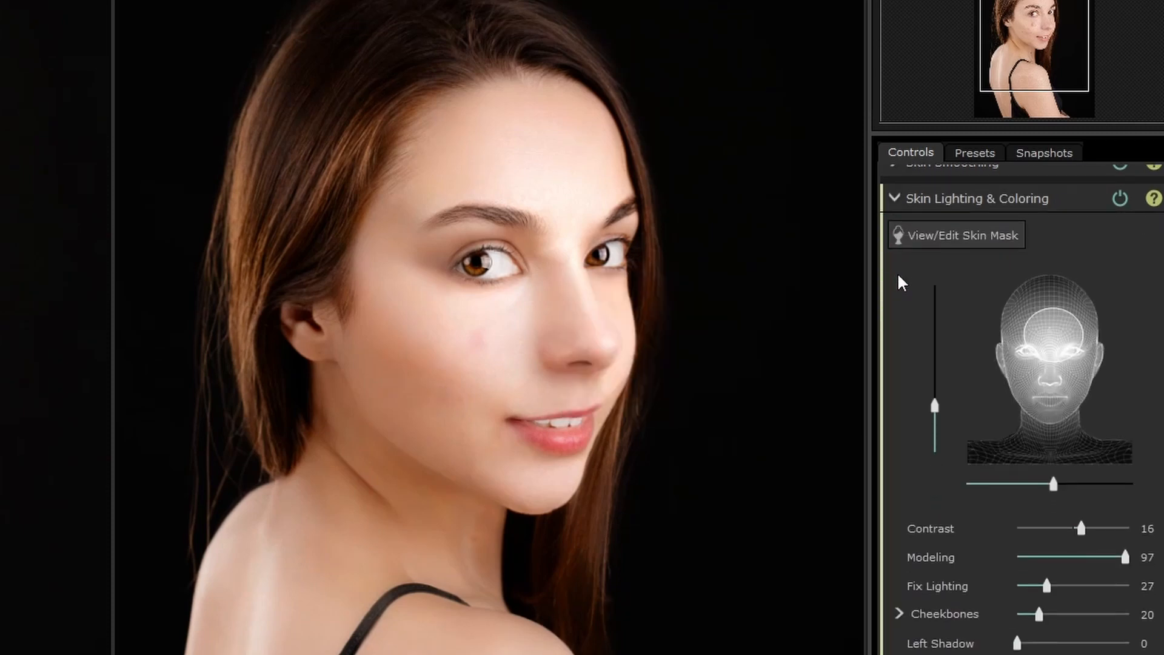
left_click_drag(998, 336, 1023, 290)
left_click_drag(1054, 278, 1079, 267)
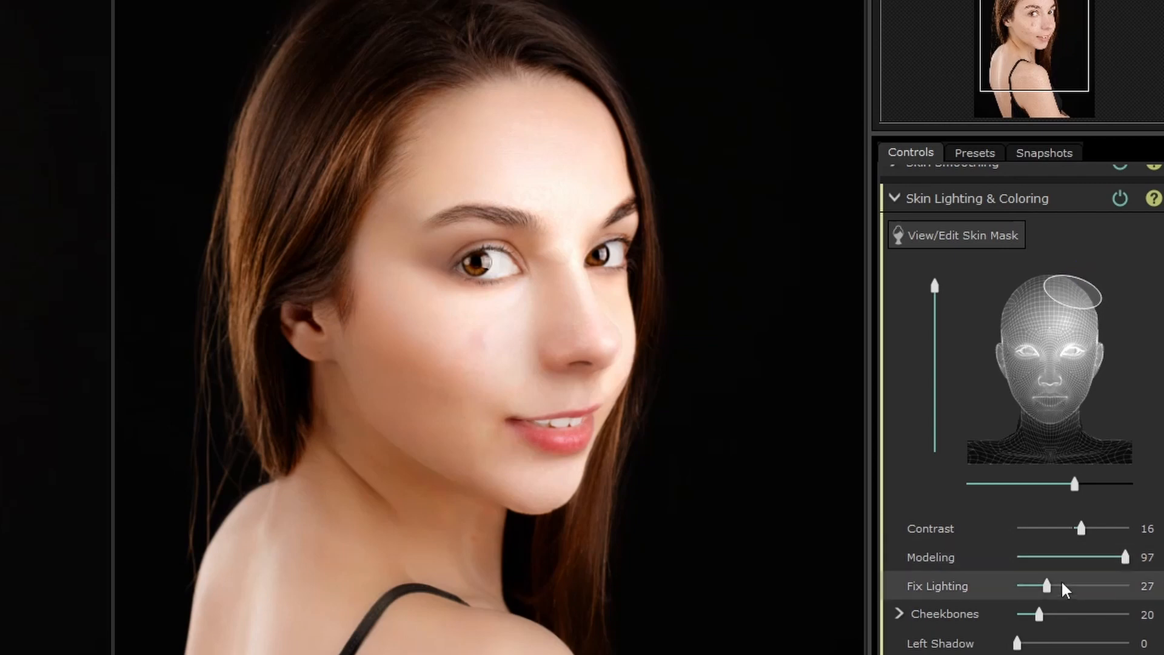
Set Fix Lighting to 42, check the whole portrait and collapse the Skin Lighting & Coloring section.
mouse_move(1048, 585)
left_mouse_down()
mouse_move(1090, 595)
mouse_move(1064, 595)
left_mouse_up()
scroll(580, 393, "down", 3)
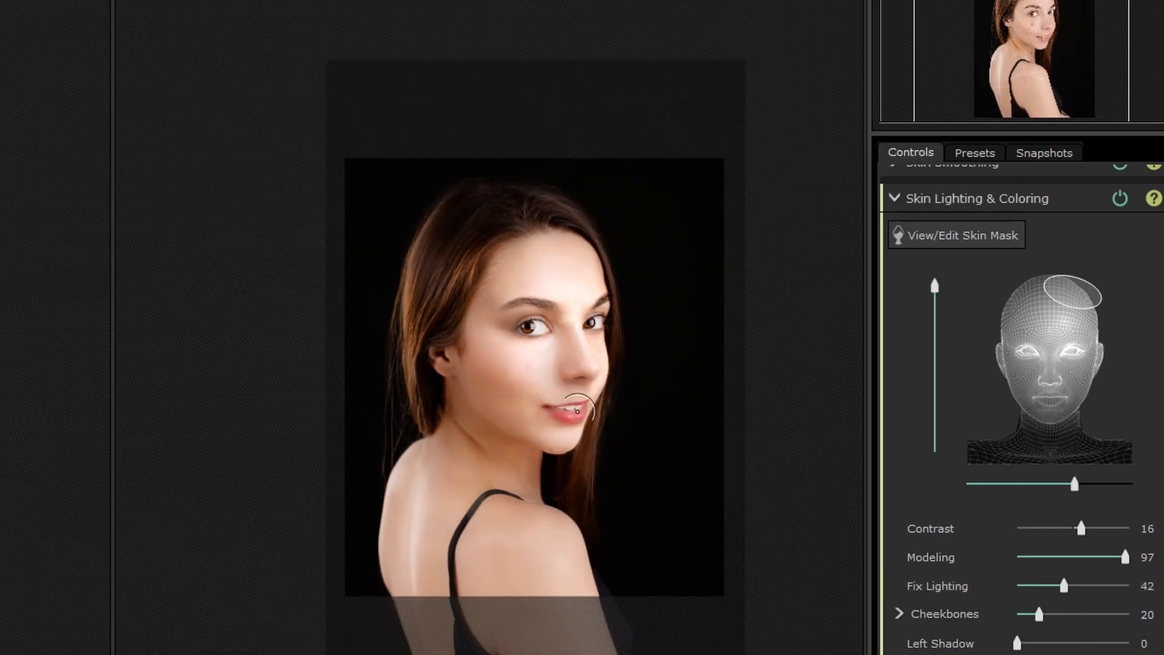
left_click_drag(536, 450, 501, 331)
scroll(501, 331, "up", 5)
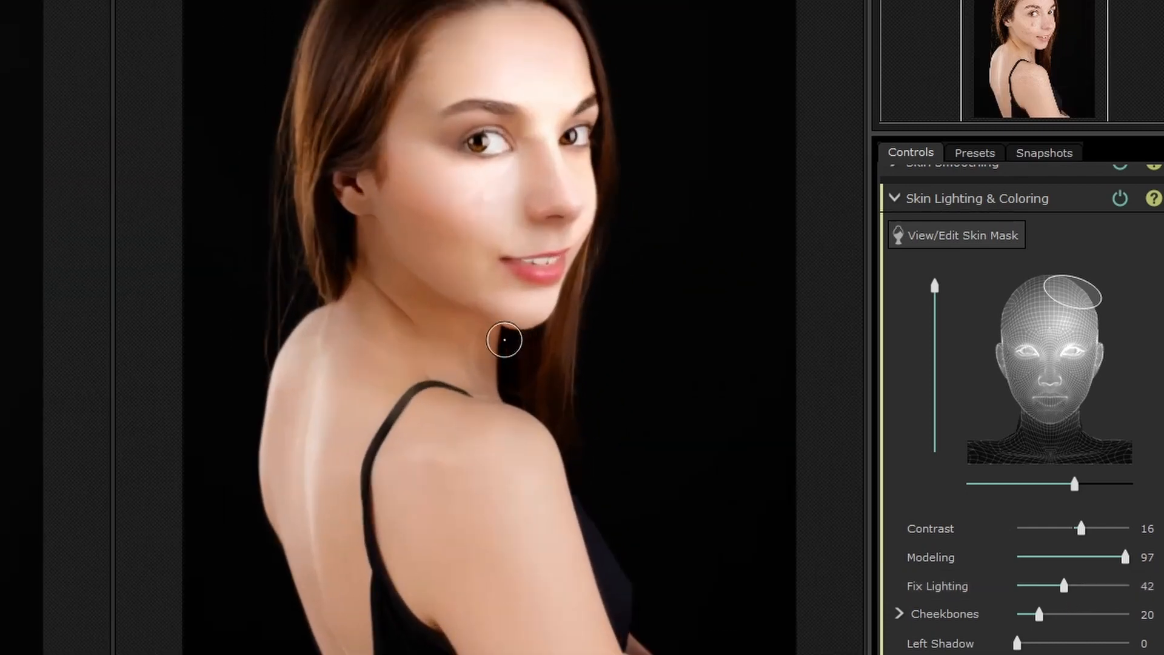
left_click(896, 197)
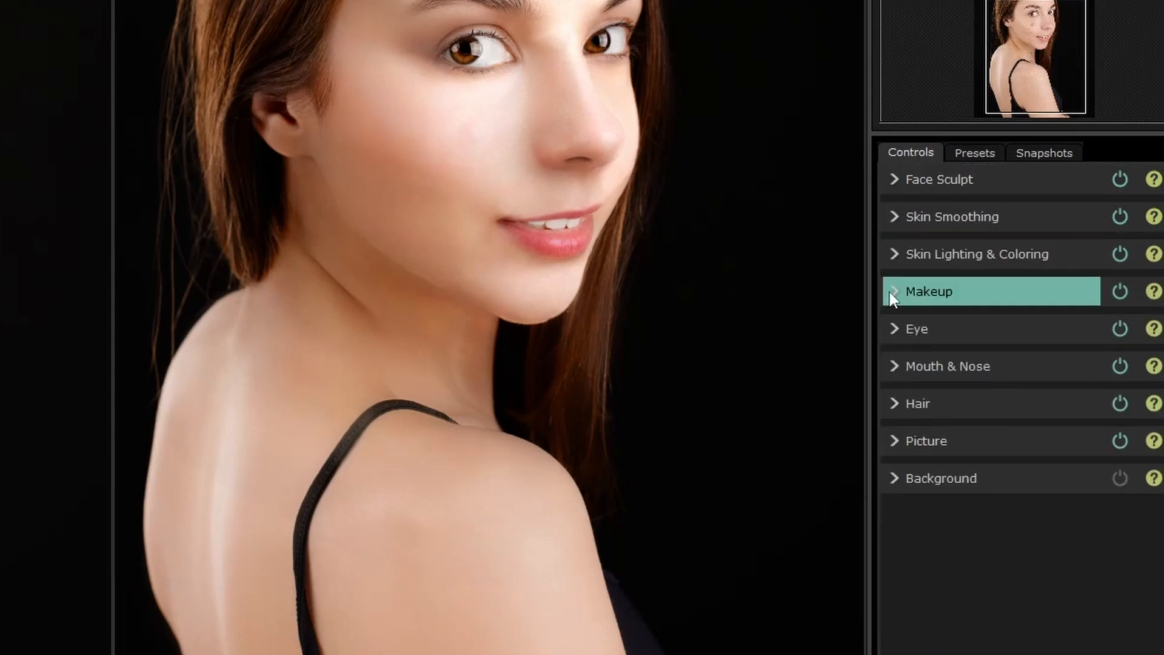
Expand the Makeup controls for a close-up of the eyes and dismiss the makeup tip.
left_click_drag(534, 164, 440, 403)
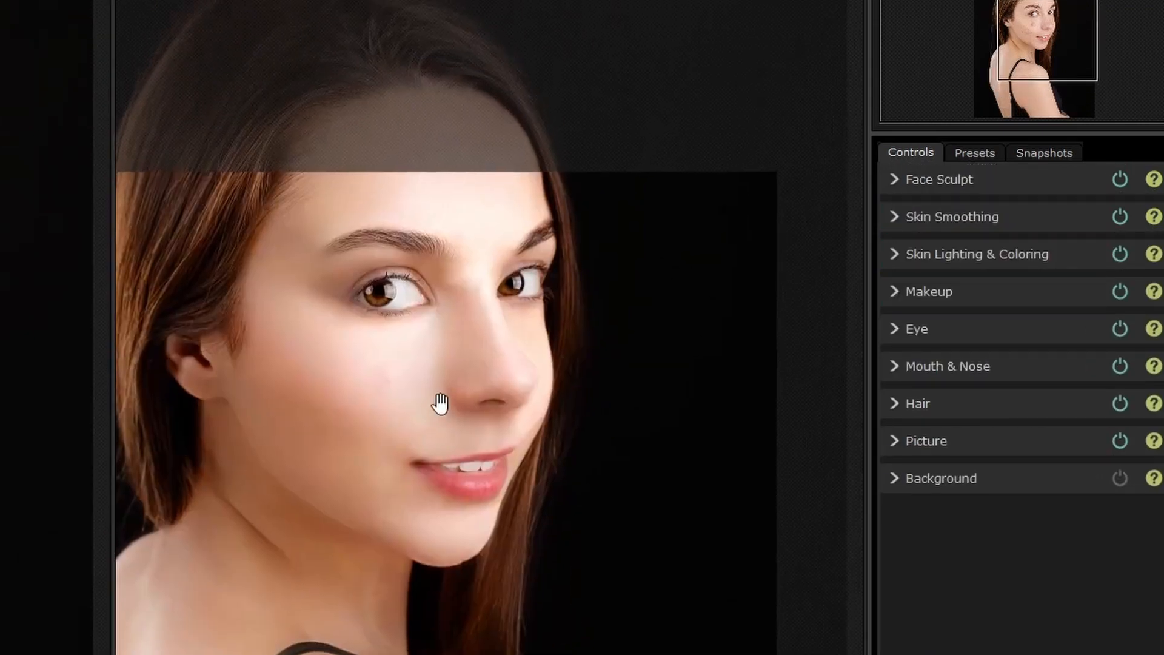
scroll(520, 311, "up", 3)
left_click_drag(421, 309, 528, 385)
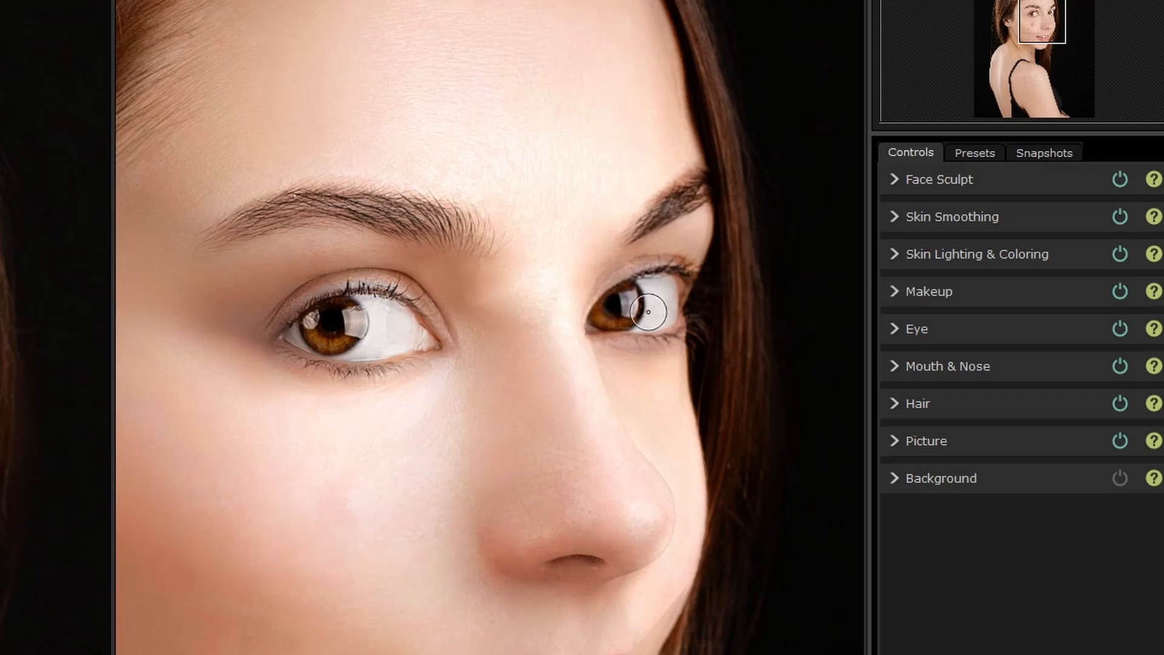
mouse_move(894, 293)
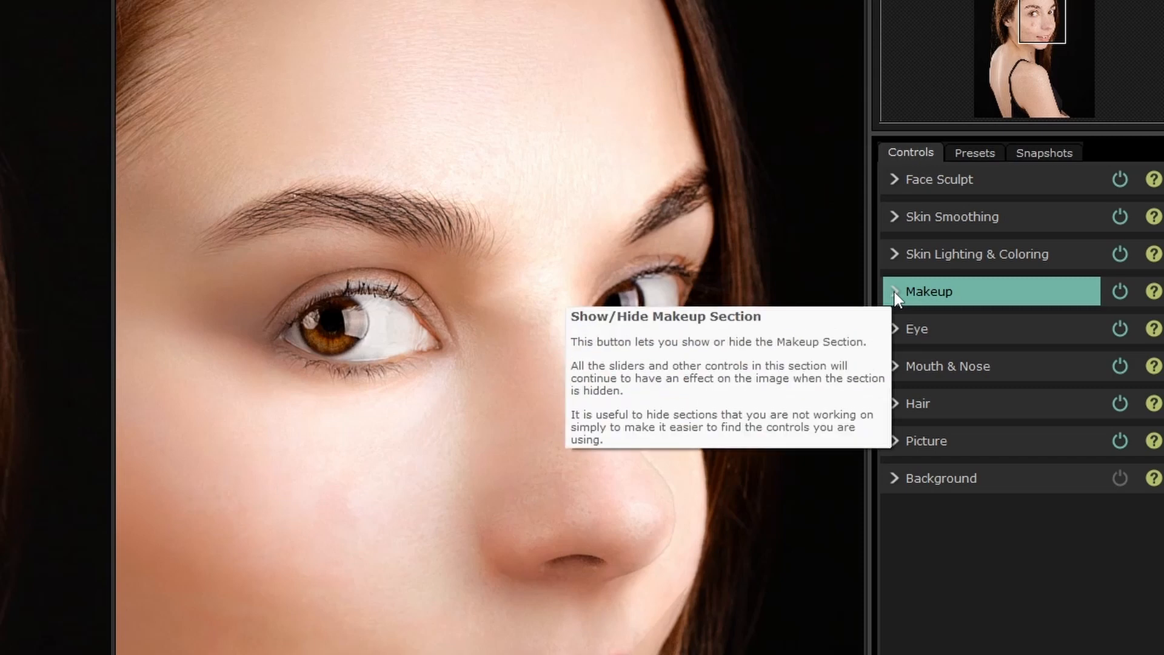
left_click(894, 292)
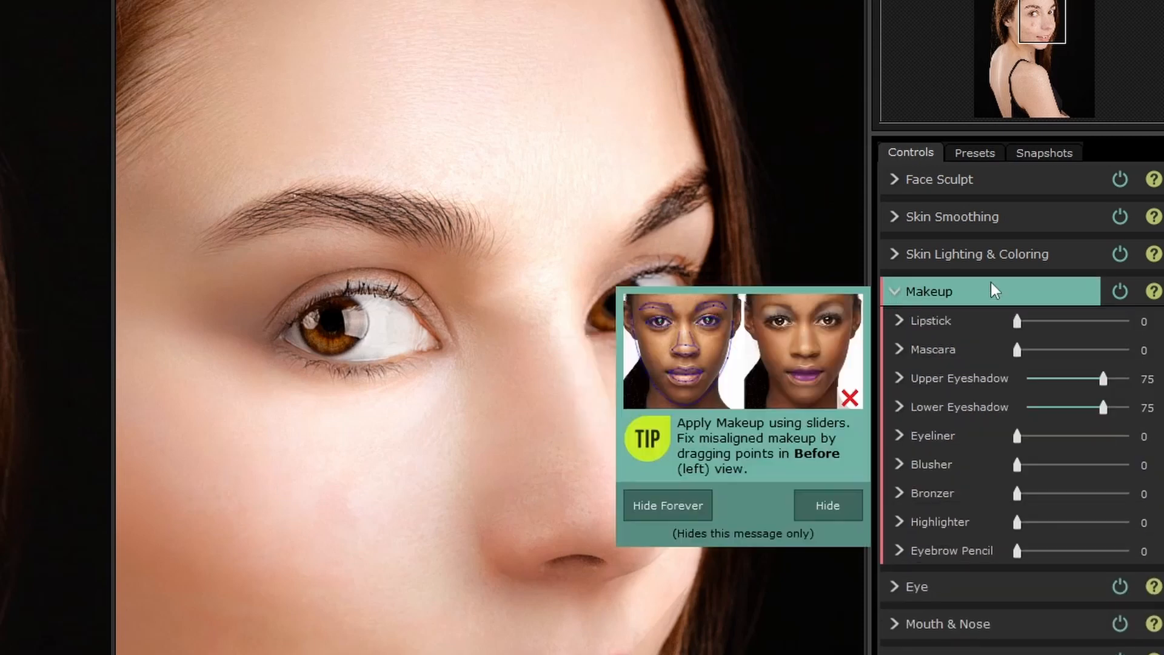
left_click(824, 507)
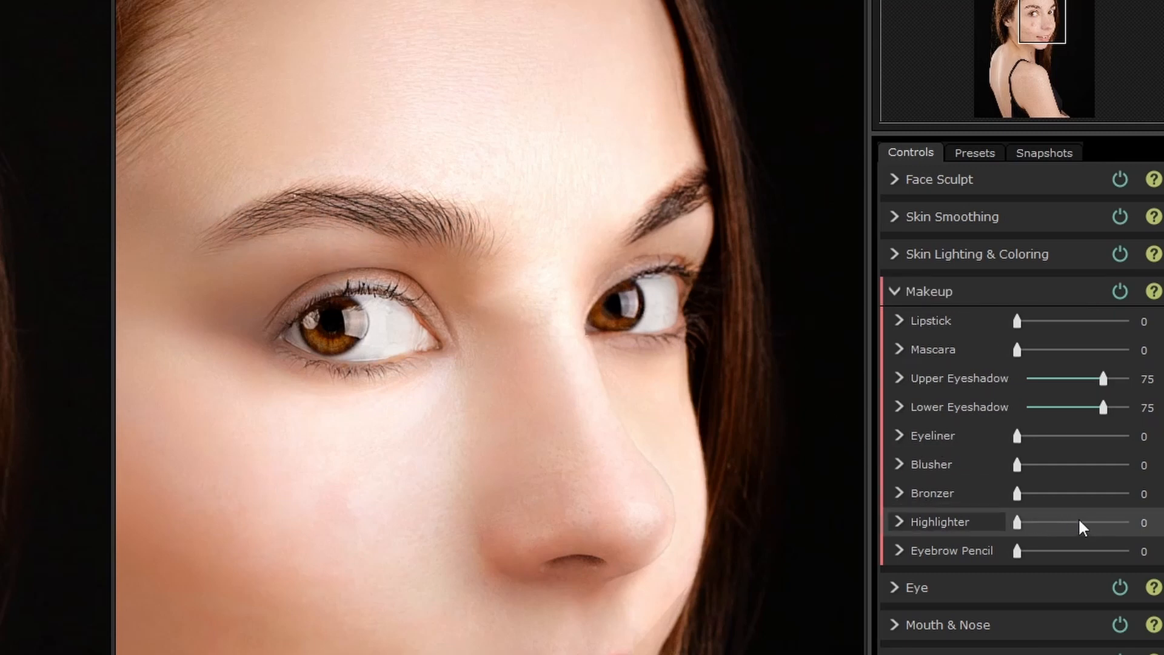
Set Eyebrow Pencil to 80 and refine the inner lower corner of the eyebrow outline in the Before view.
left_click(900, 550)
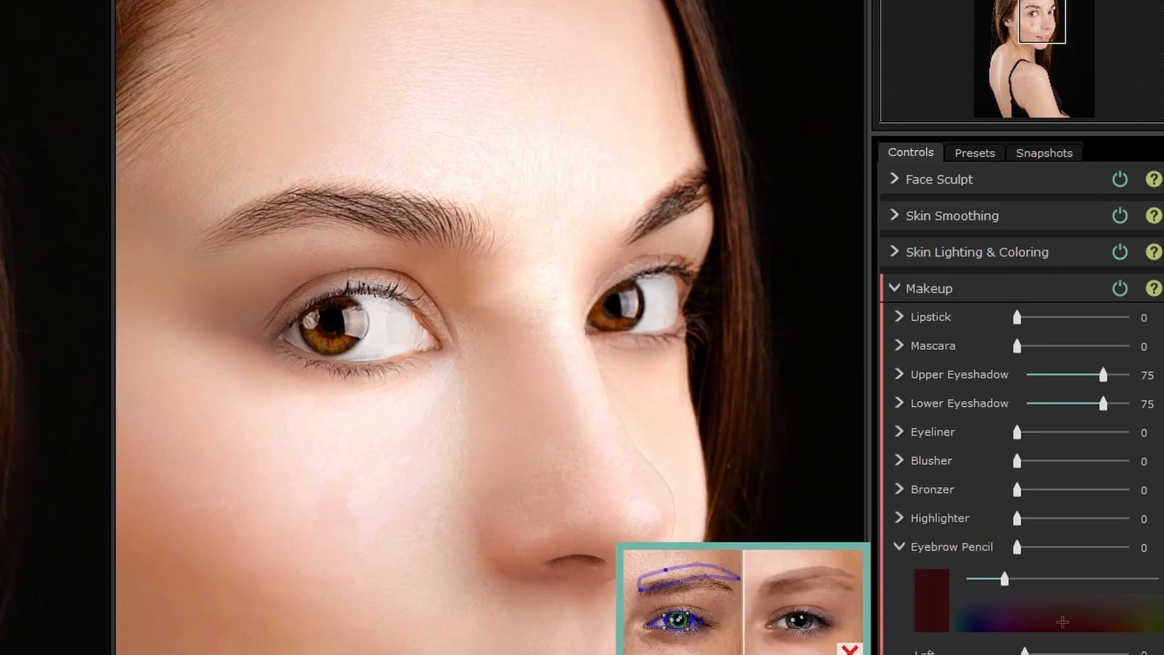
left_click_drag(1019, 553, 1109, 565)
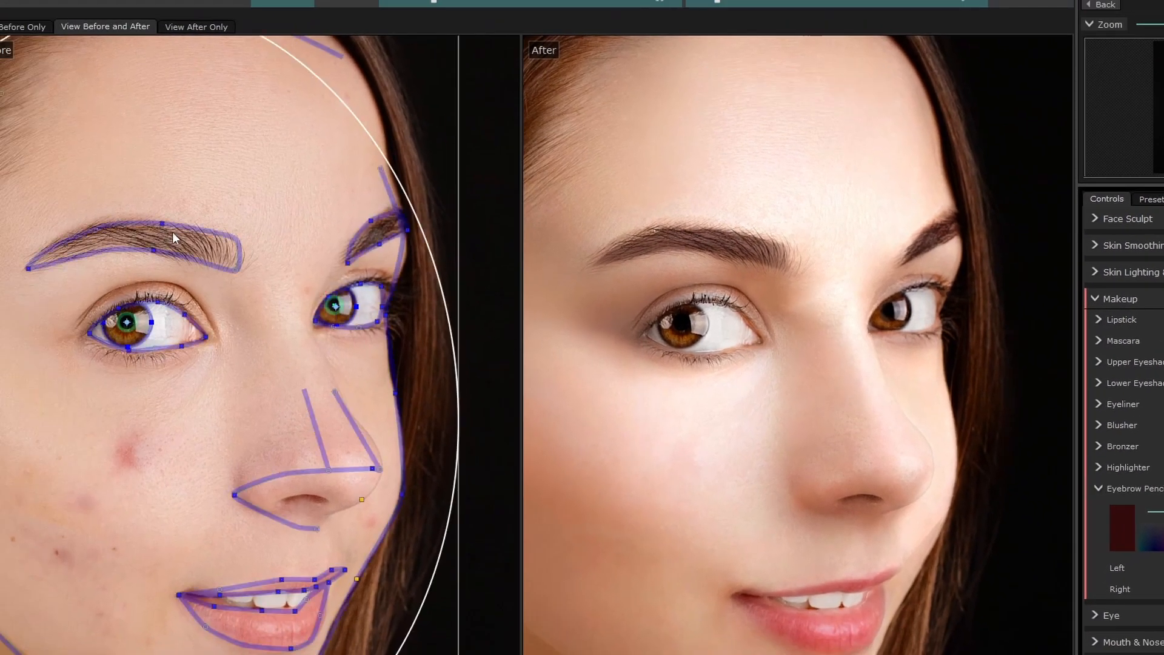
mouse_move(238, 269)
left_mouse_down()
mouse_move(271, 270)
mouse_move(234, 264)
left_mouse_up()
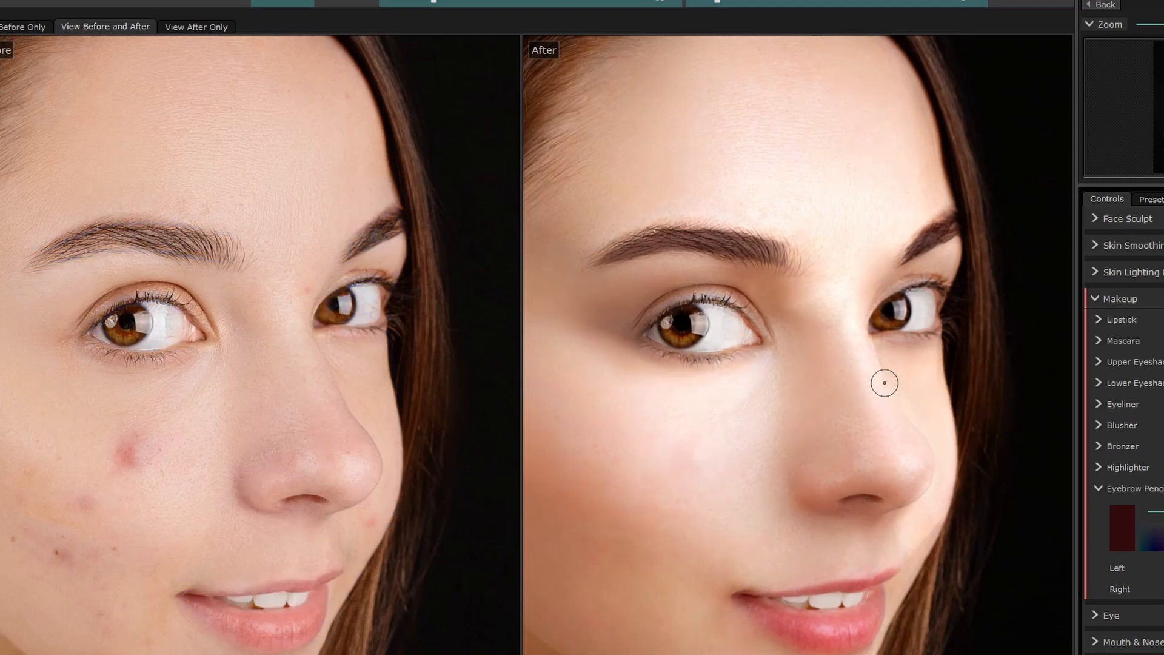
left_click_drag(888, 430, 883, 354)
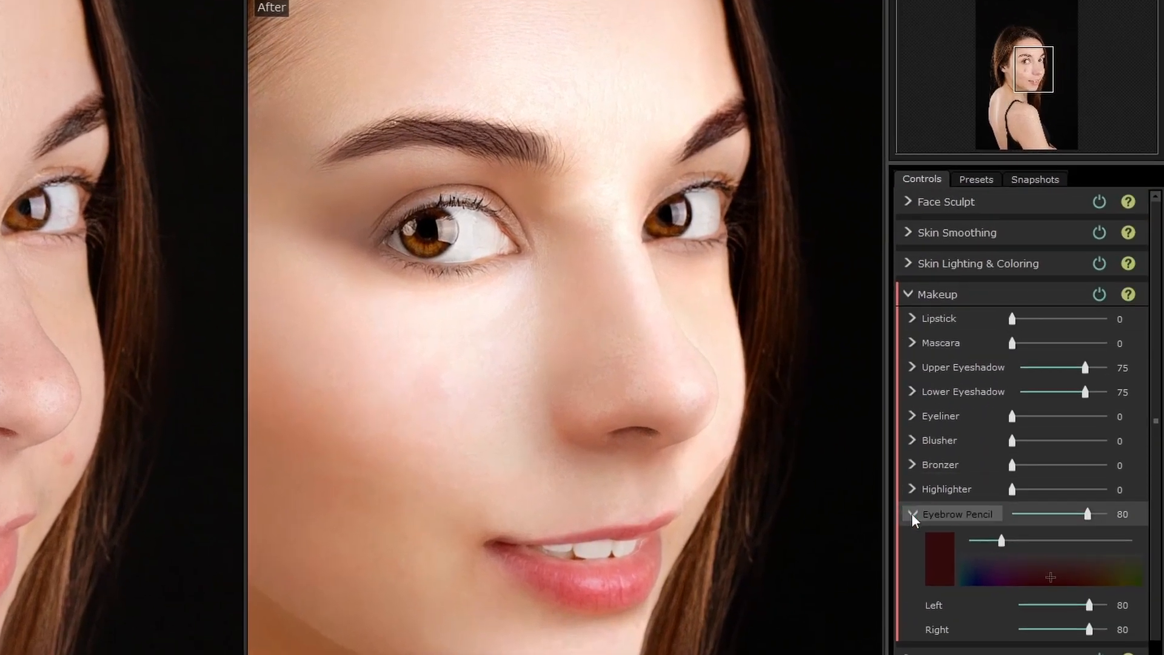
left_click(936, 509)
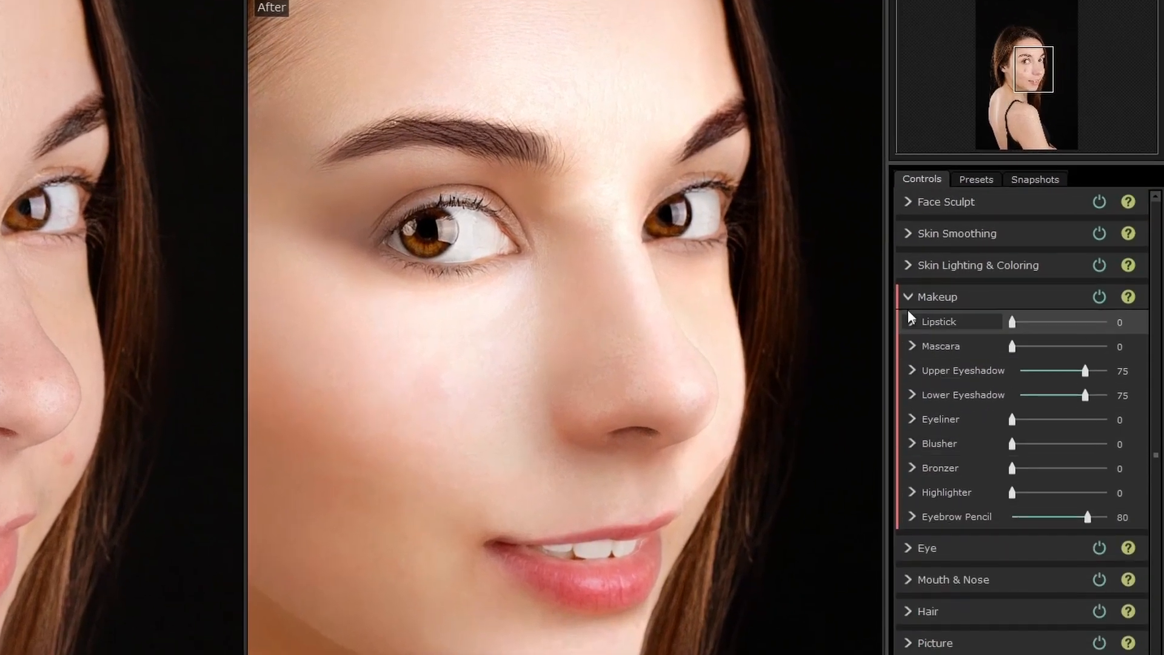
Apply Lipstick at 75 with Texture 1 in a brighter pinkish red and set its Coverage to 28.
left_click(911, 320)
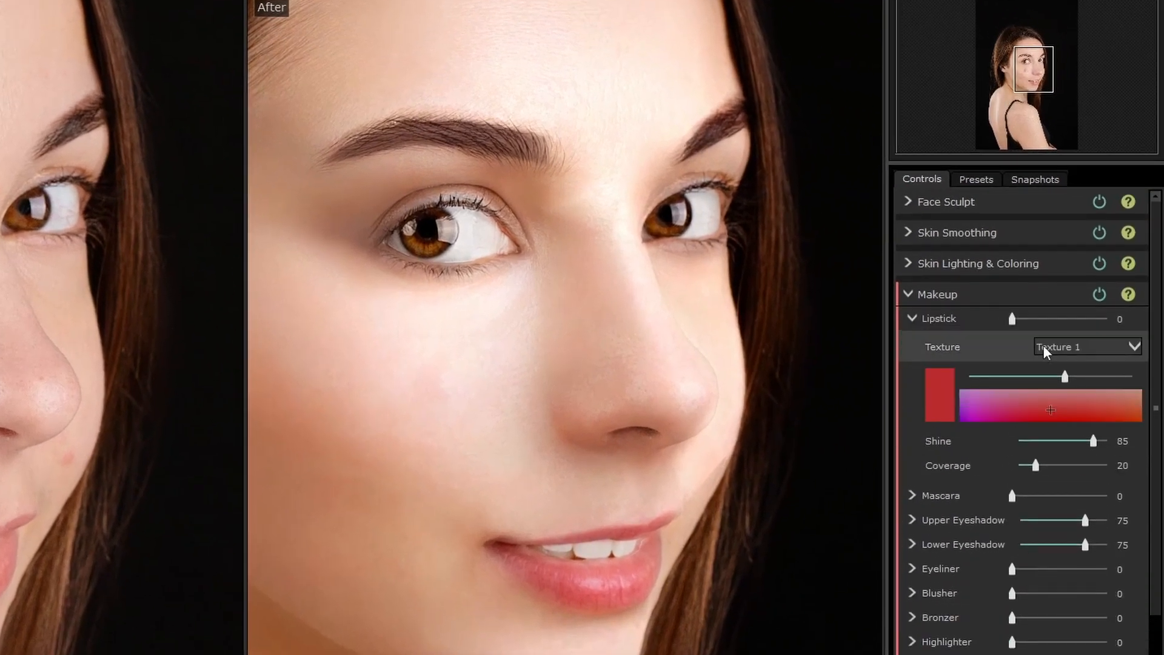
left_click_drag(1065, 378, 1068, 378)
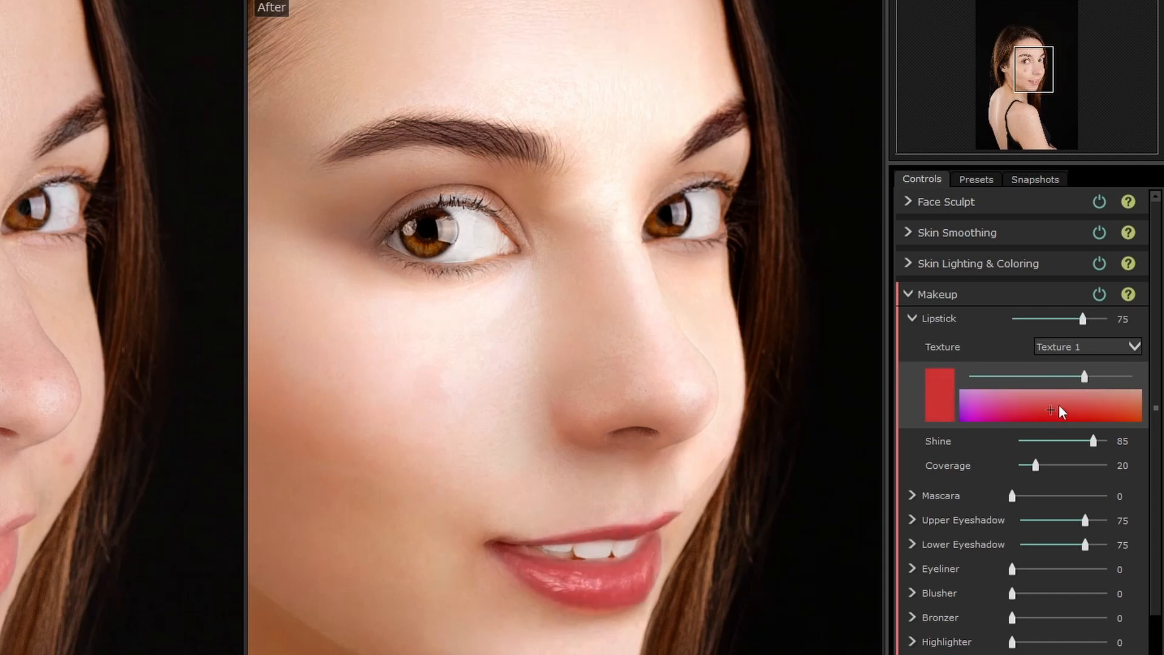
mouse_move(1051, 410)
left_mouse_down()
mouse_move(1019, 420)
mouse_move(999, 409)
mouse_move(1027, 410)
mouse_move(1013, 416)
left_mouse_up()
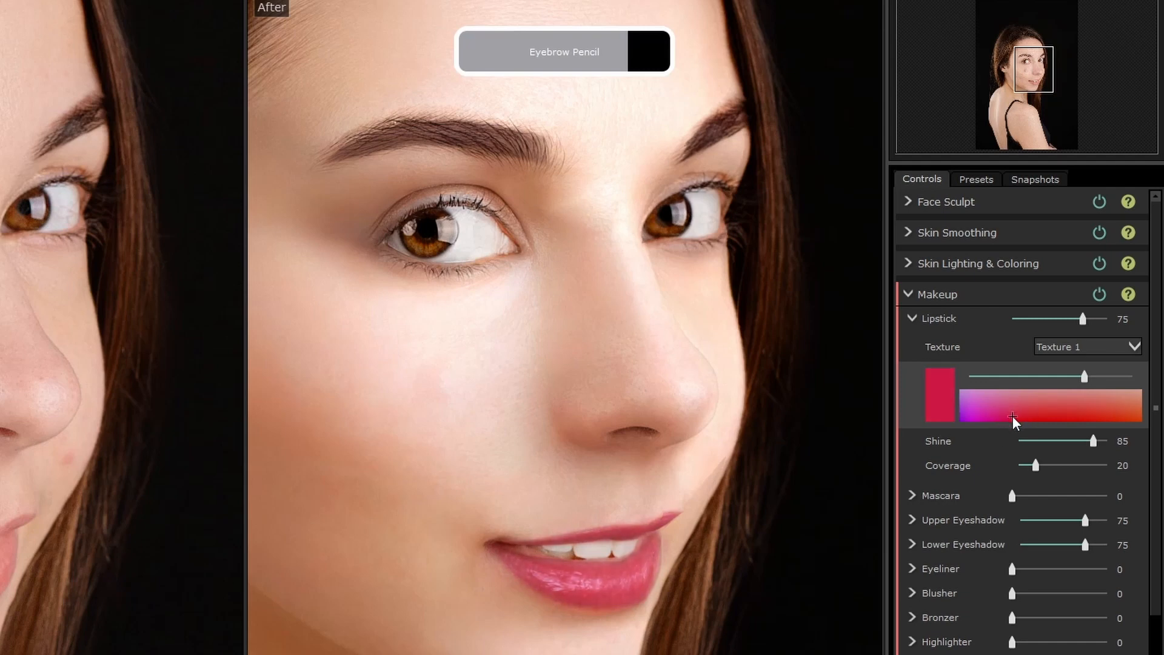
left_click_drag(1038, 467, 1039, 463)
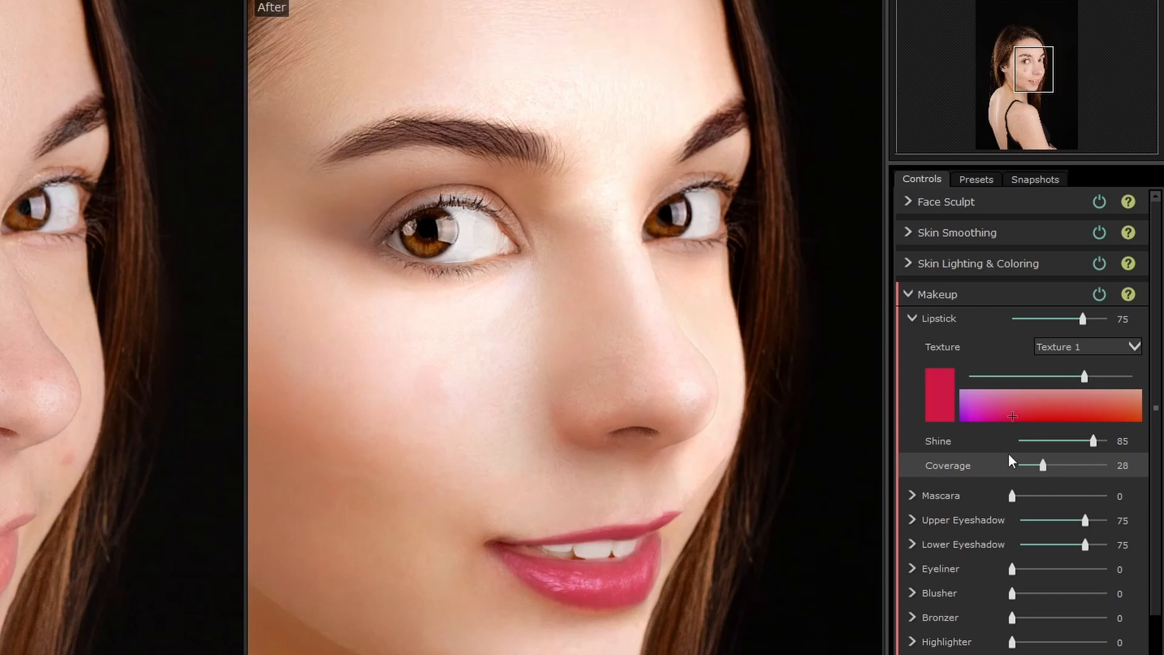
scroll(530, 263, "down", 5)
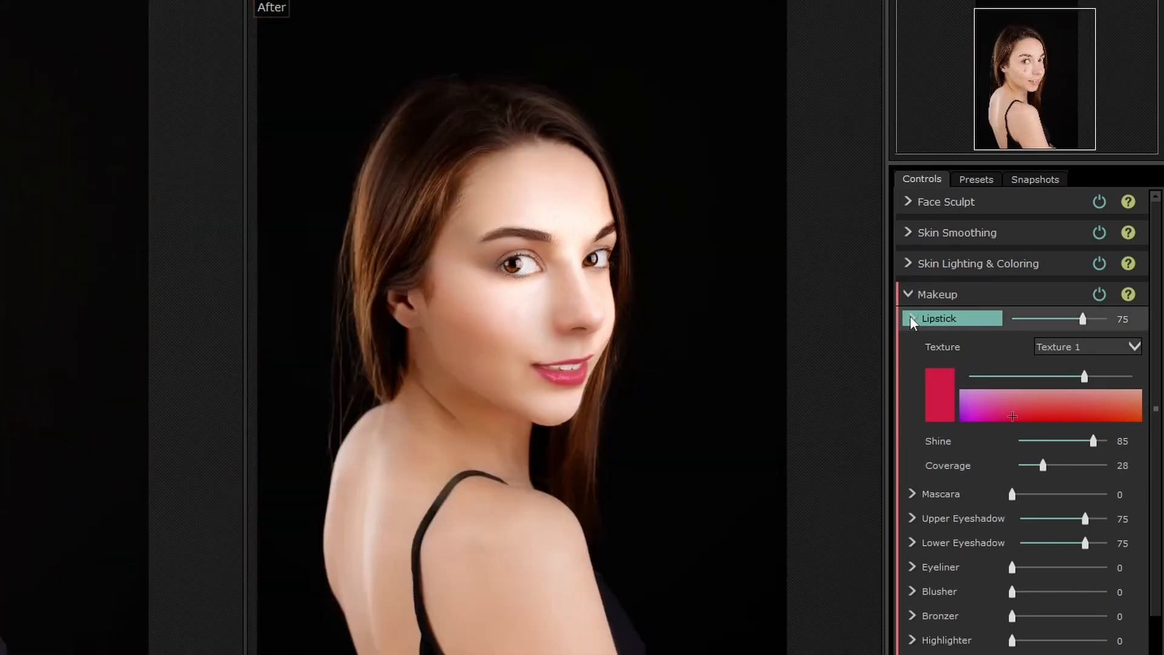
left_click(911, 318)
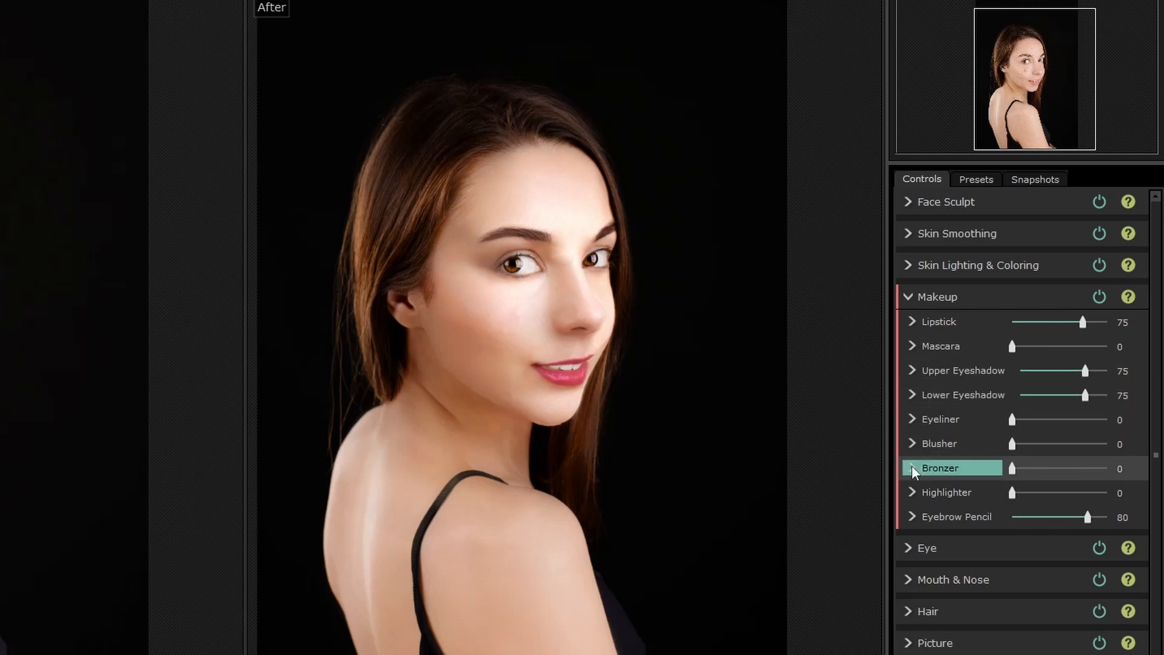
Apply Blusher at 75 with the Oval face shape in a brighter, more saturated coral pink.
left_click(909, 445)
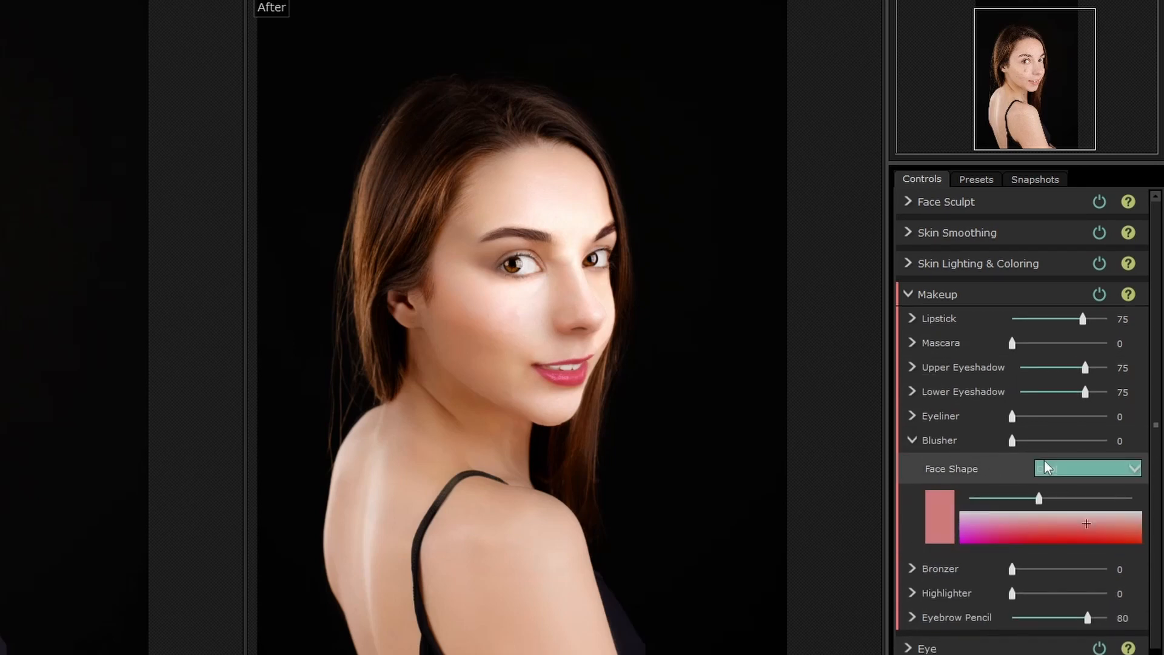
scroll(624, 338, "up", 2)
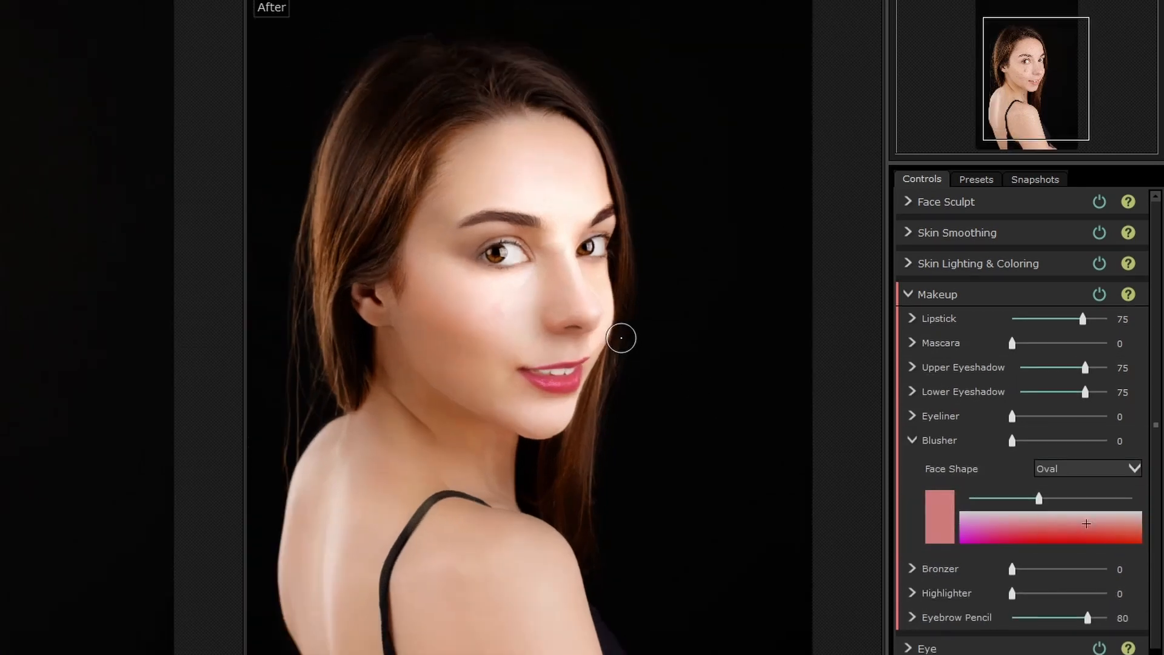
left_click_drag(1039, 499, 1090, 500)
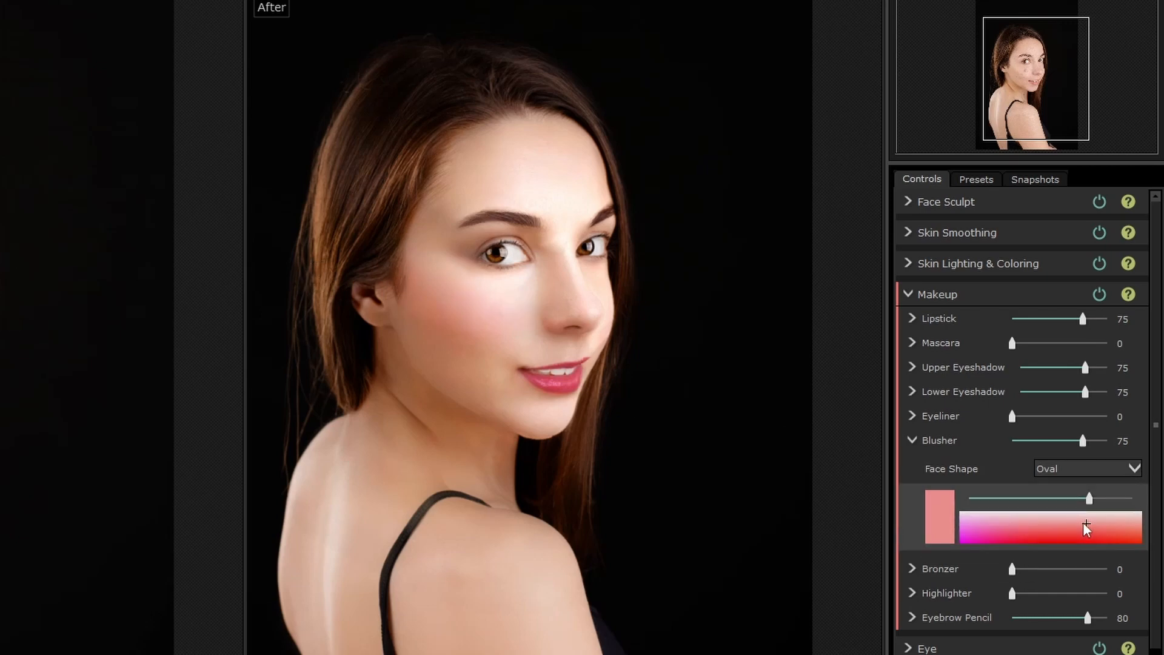
left_click_drag(1088, 526, 1085, 527)
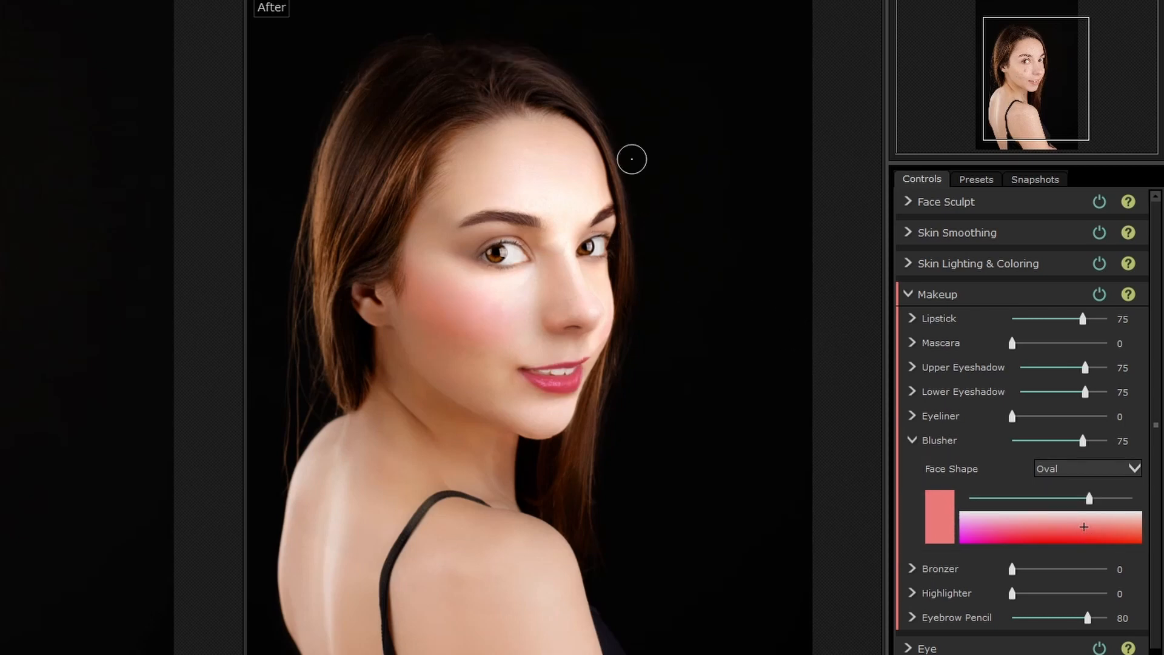
key("Return")
key("Return")
key("Return")
key("Return")
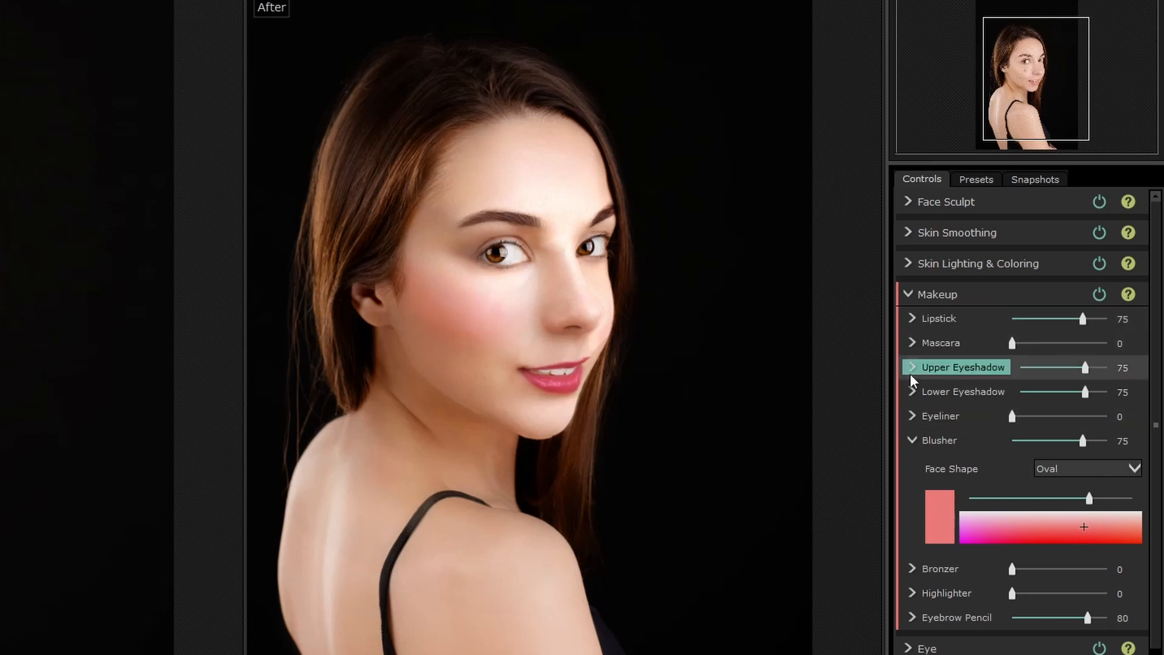
left_click(912, 440)
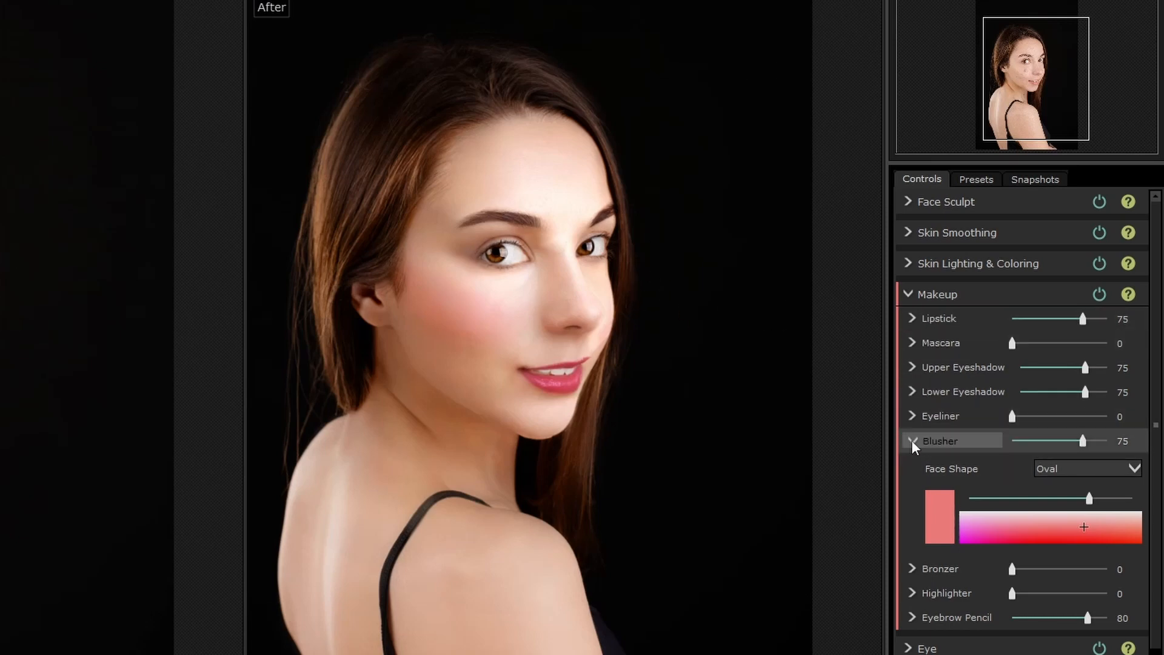
Check the makeup on the face up close and collapse the Makeup section.
scroll(503, 240, "up", 1)
scroll(503, 240, "up", 1)
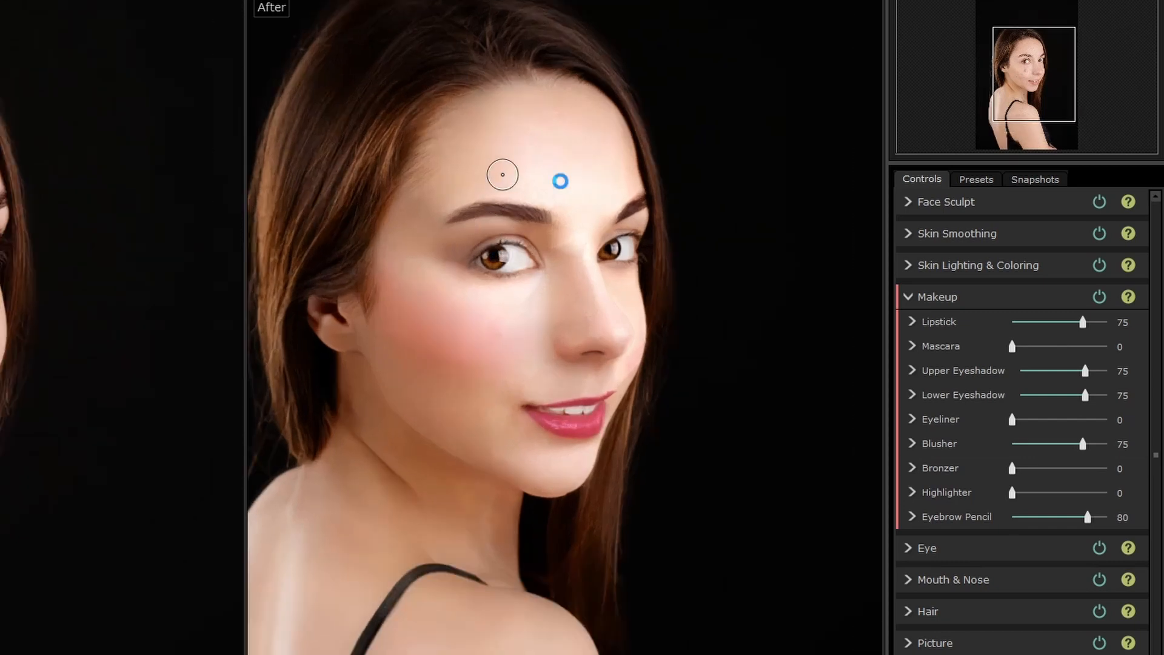
scroll(540, 266, "up", 1)
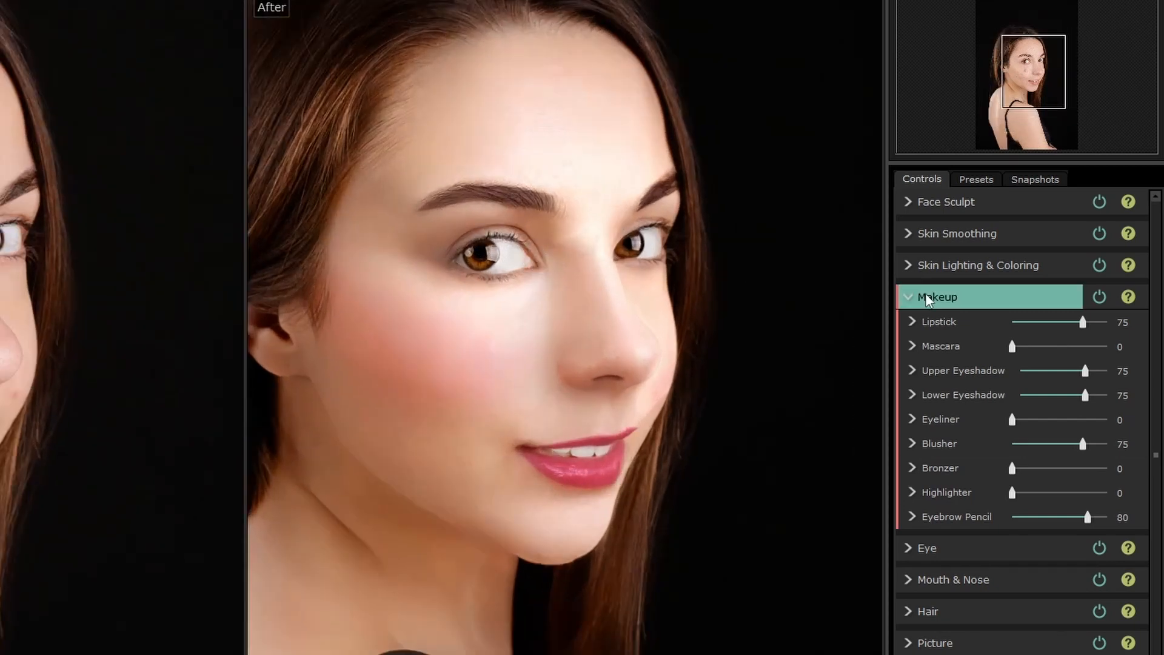
left_click(905, 269)
left_click(911, 217)
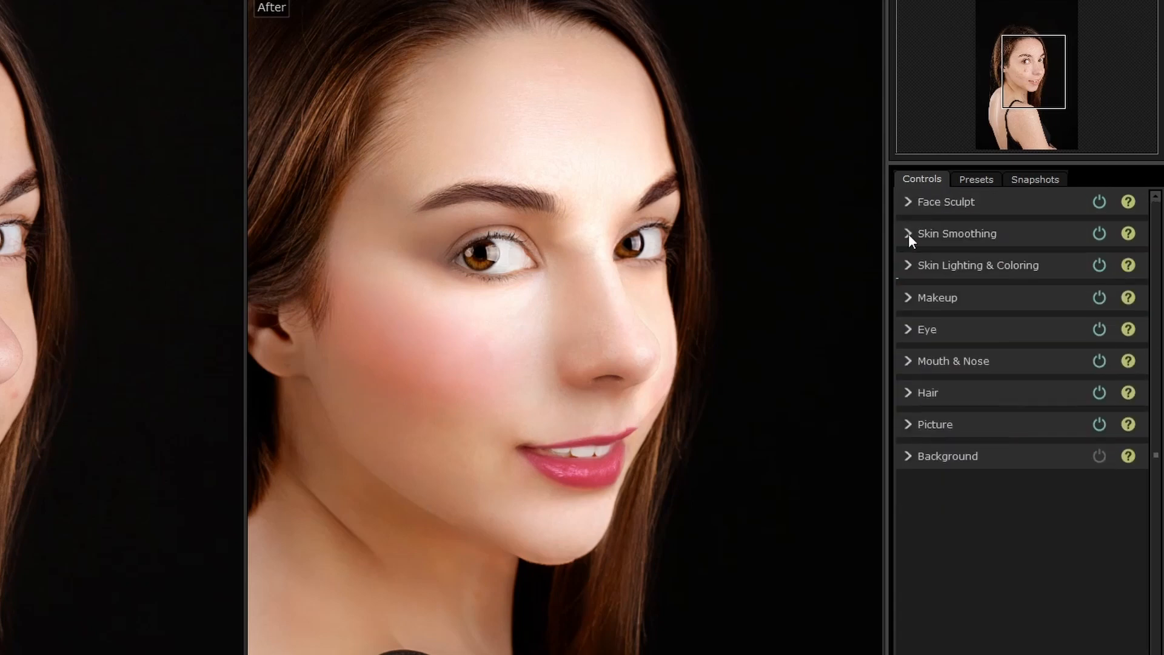
Apply the Brighten & Sharpen preset from the Eyes presets and check the whole portrait.
left_click(973, 181)
scroll(485, 285, "up", 4)
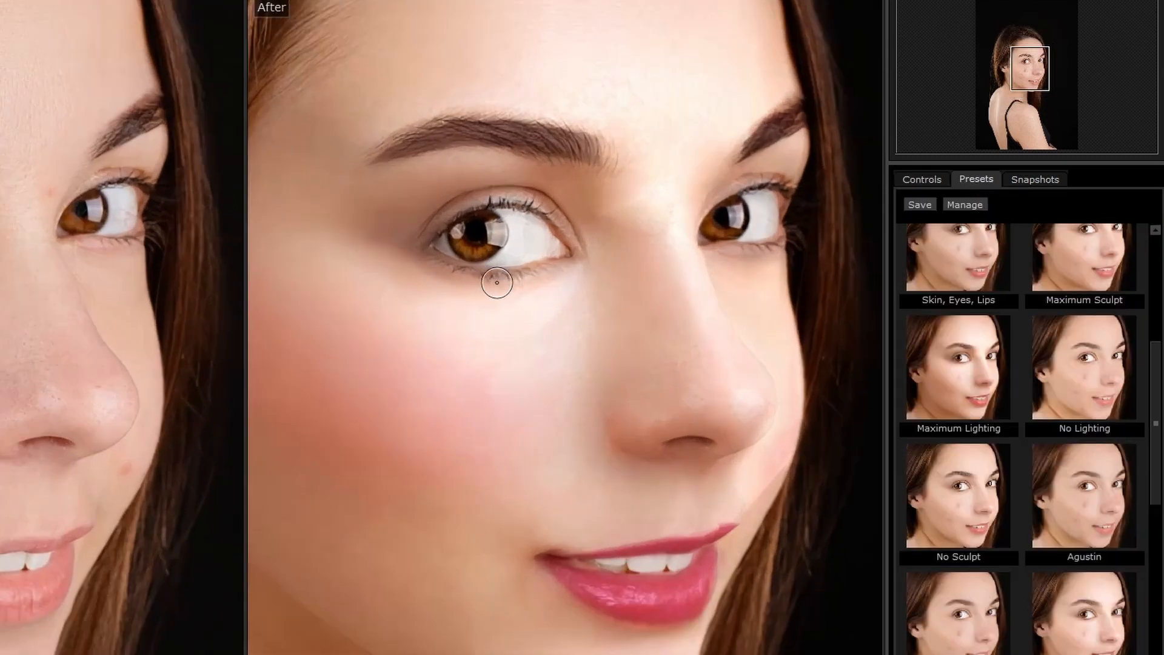
scroll(526, 281, "down", 1)
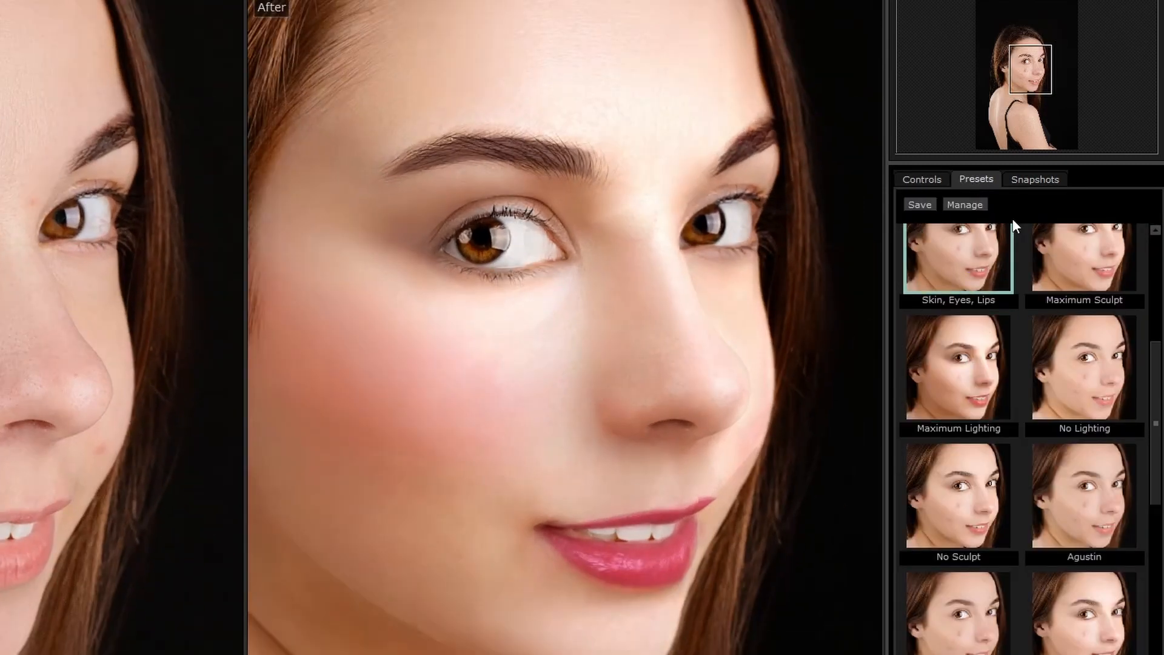
scroll(1058, 248, "up", 5)
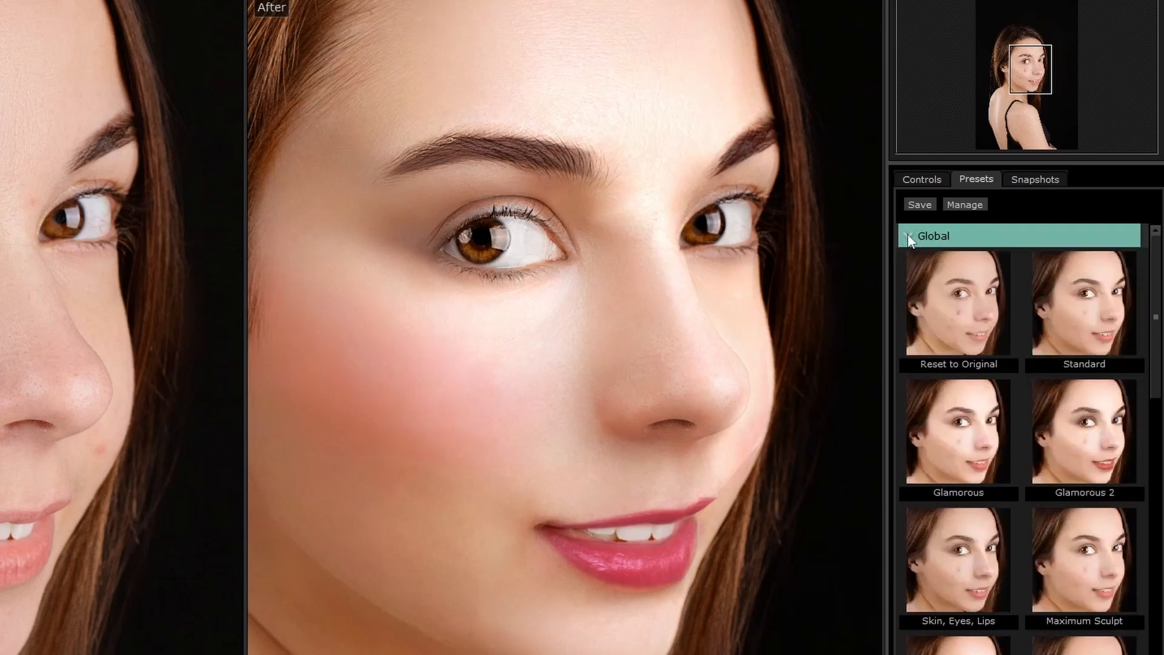
left_click(909, 238)
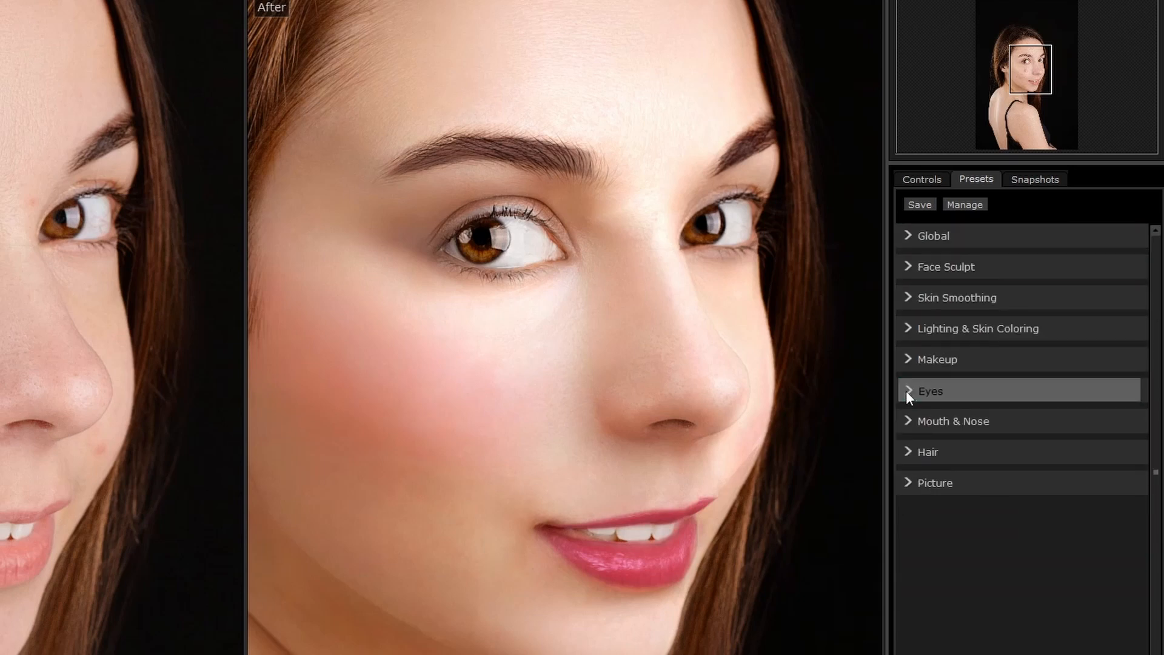
left_click(908, 393)
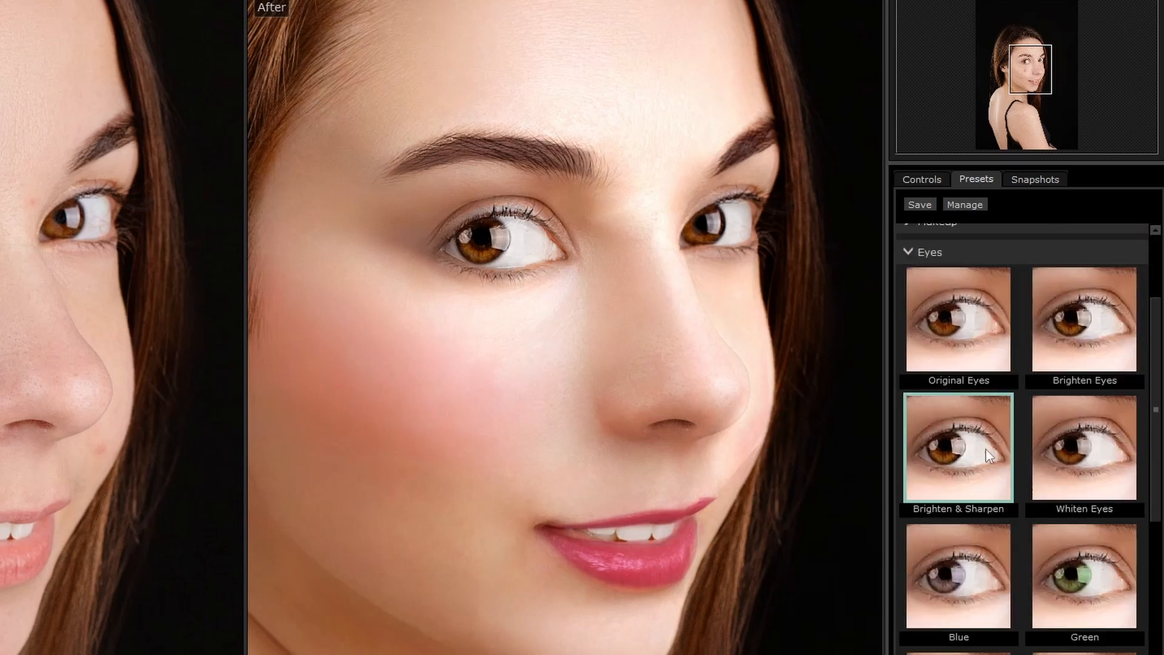
left_click(956, 459)
scroll(469, 304, "down", 5)
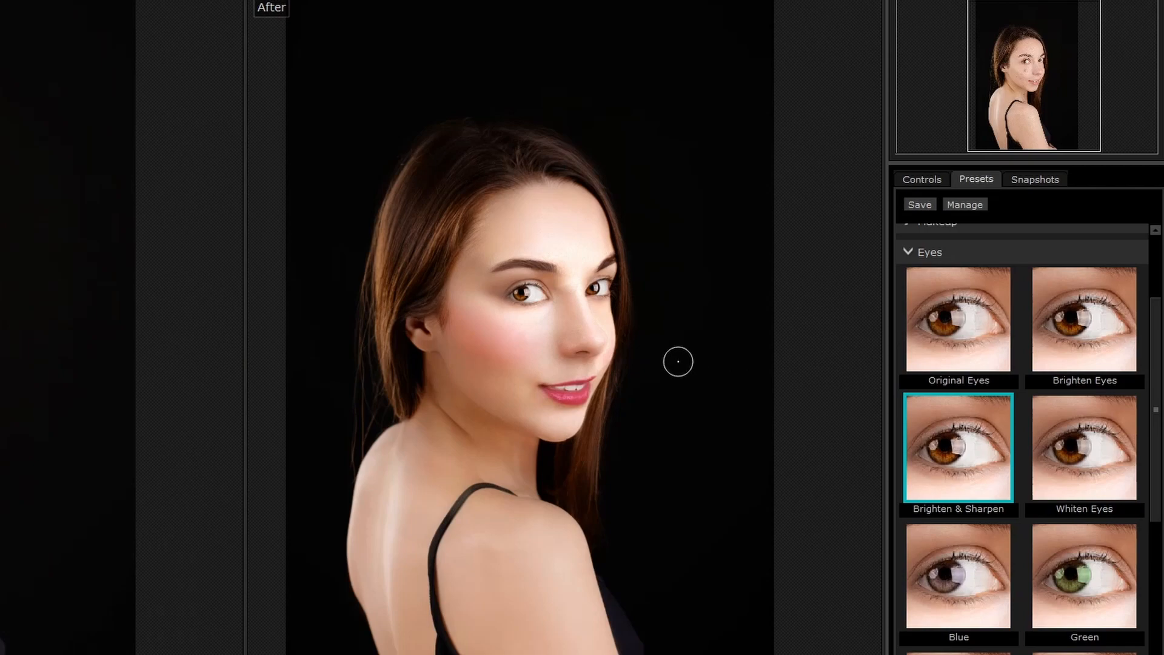
scroll(668, 362, "down", 1)
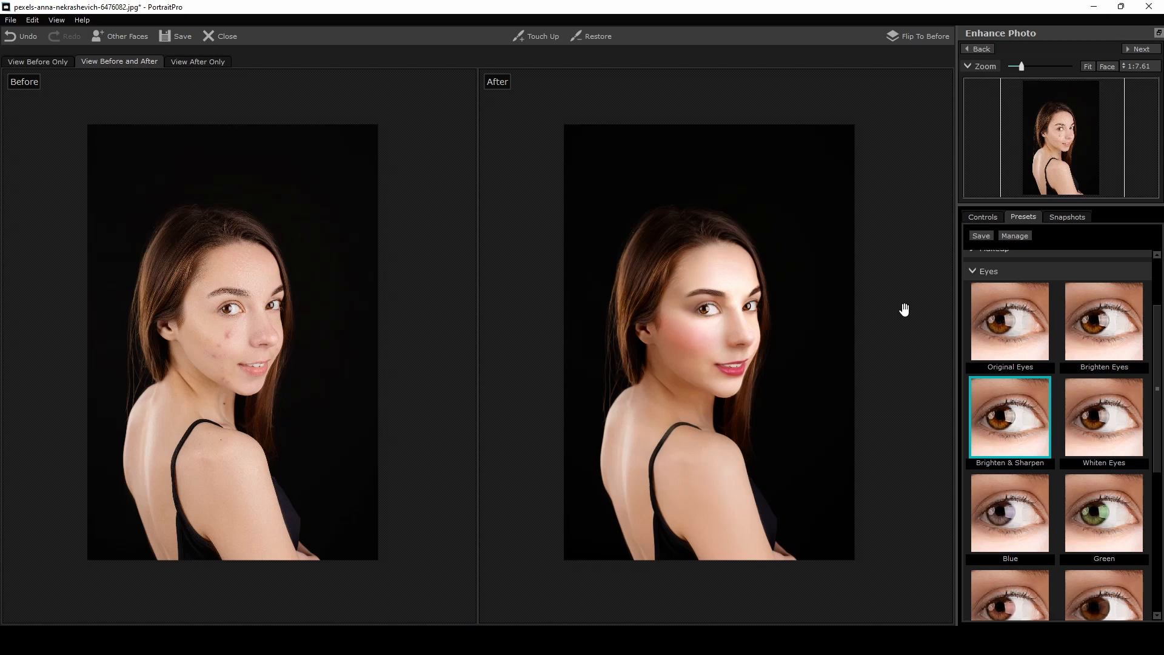
Try the Lighten preset from the Hair presets and dismiss the hair mask tip.
left_click(978, 272)
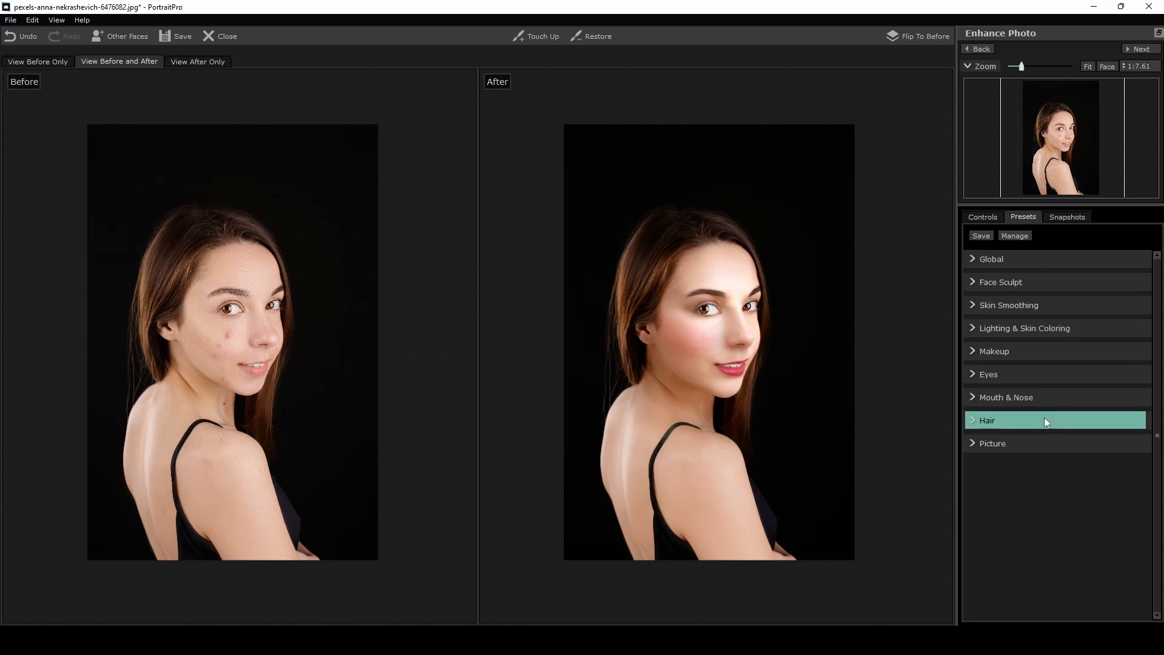
left_click(977, 421)
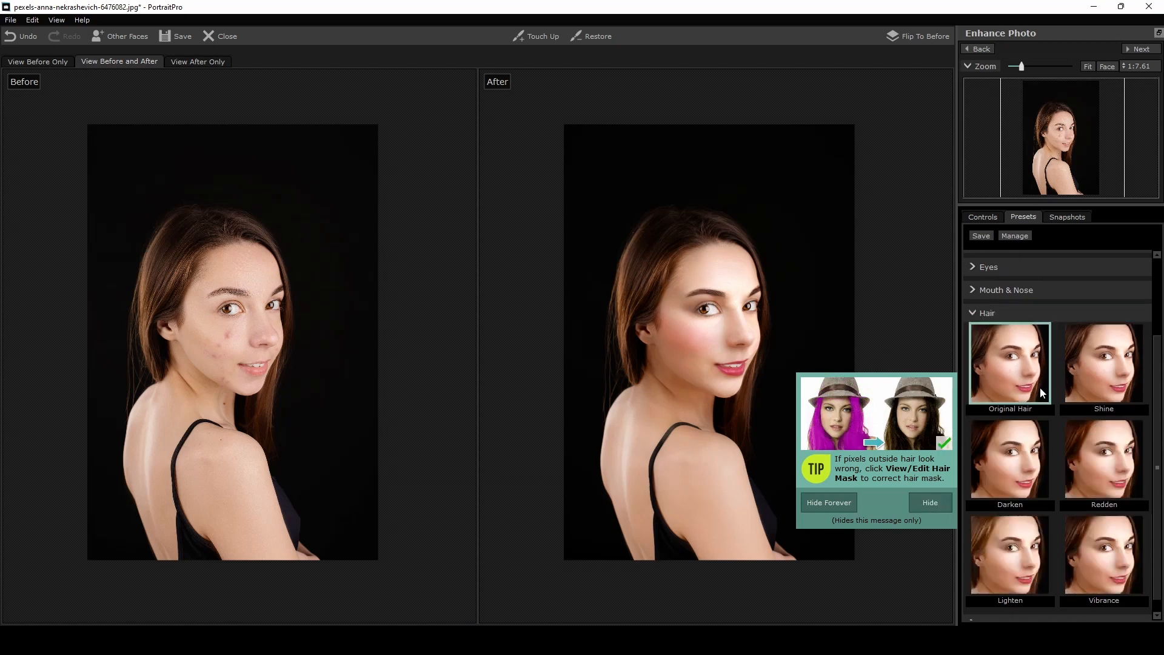
left_click(1028, 543)
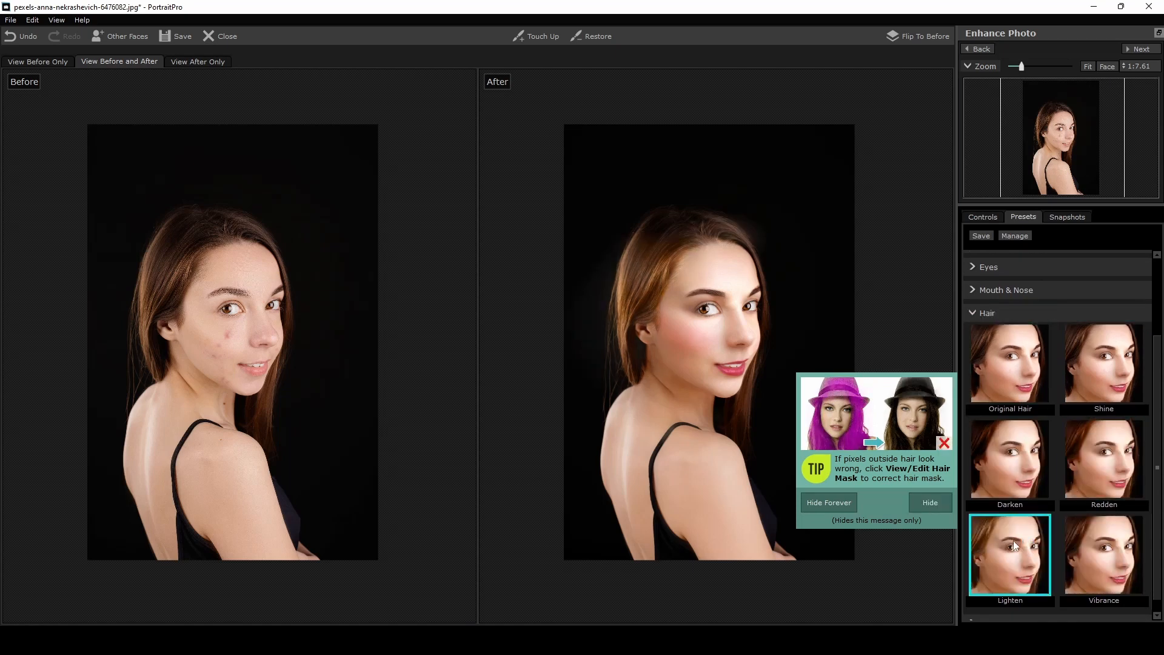
left_click(931, 504)
scroll(628, 293, "up", 1)
scroll(1010, 458, "down", 1)
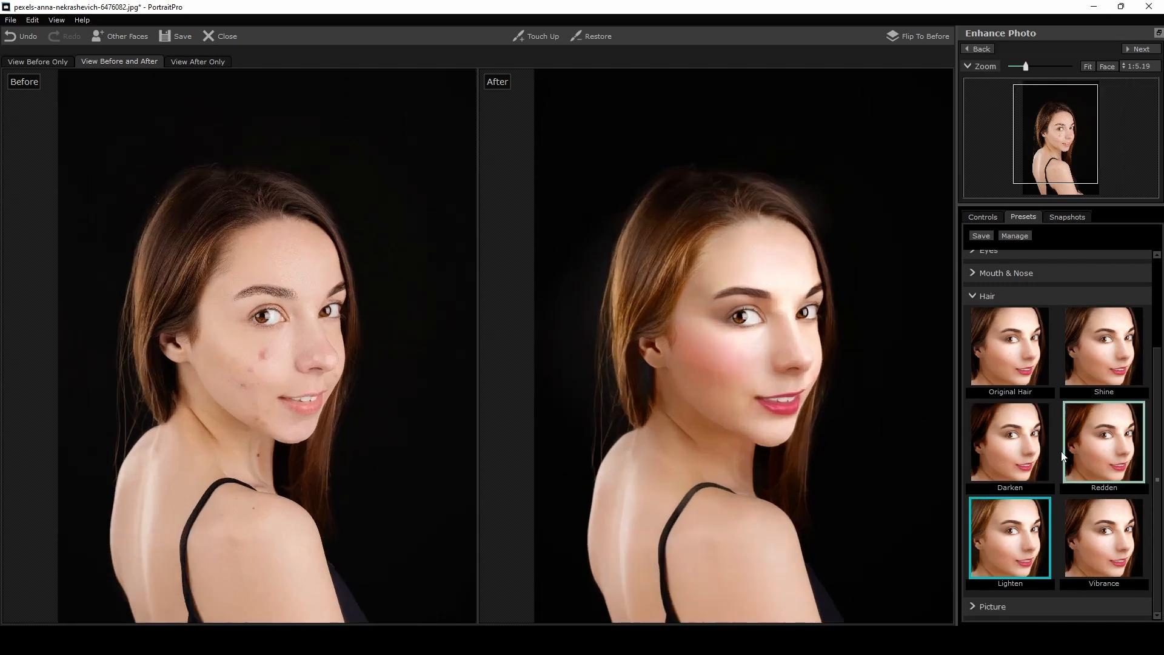
Try the Shine hair preset and return to Original Hair.
scroll(1094, 532, "up", 3)
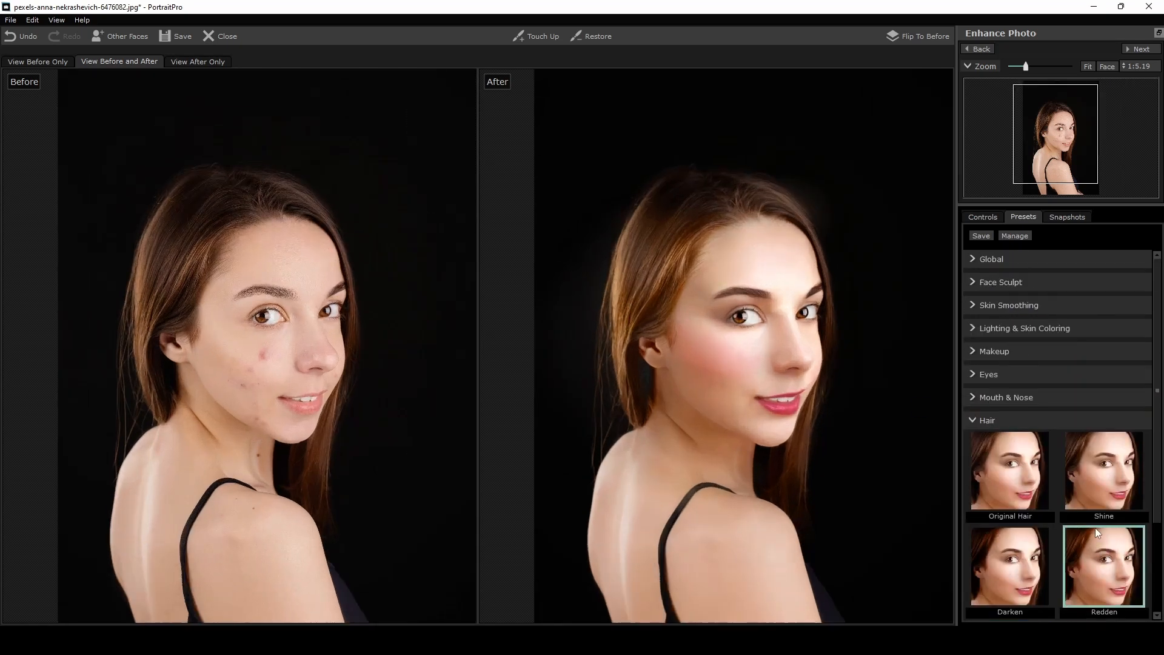
left_click(1097, 472)
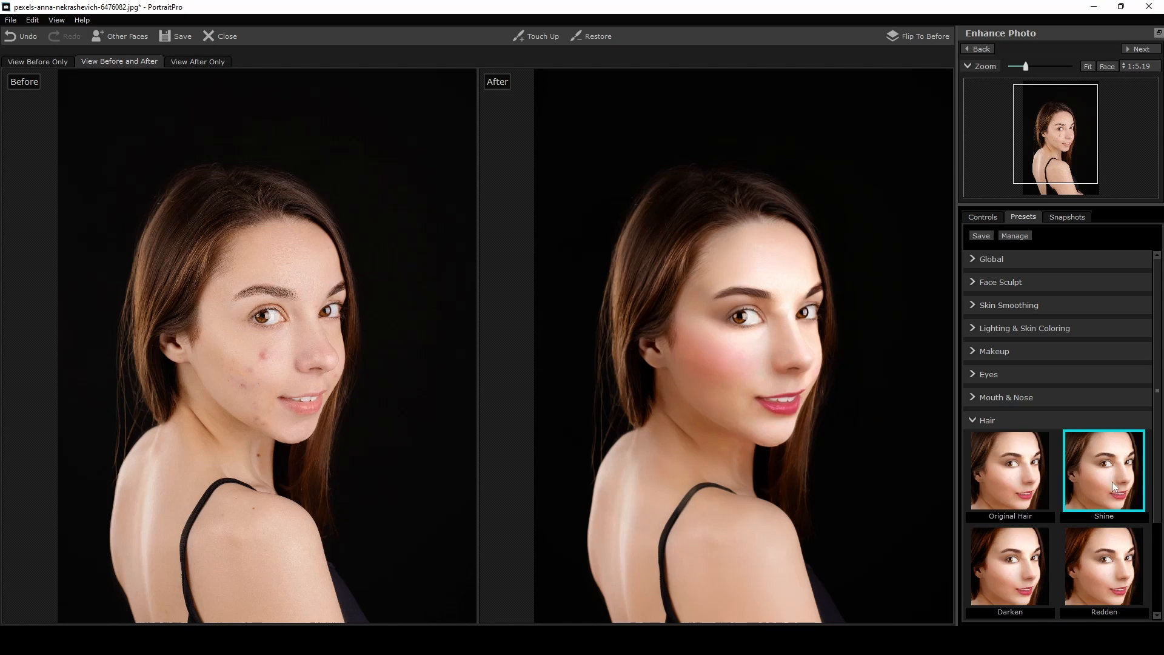
left_click(1004, 488)
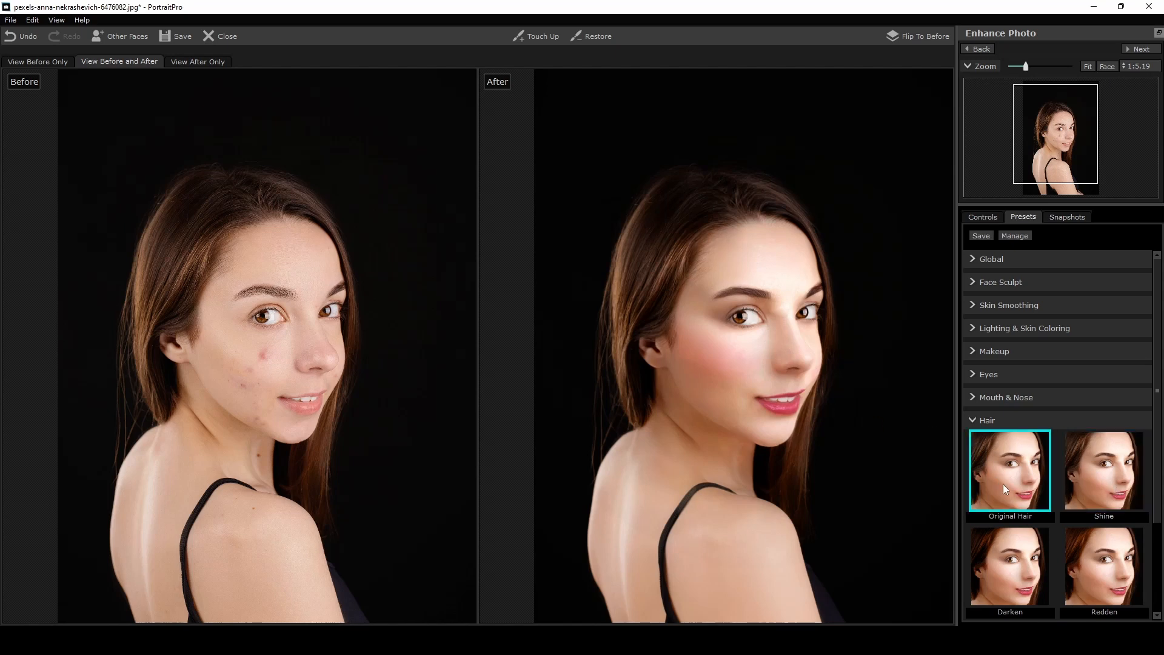